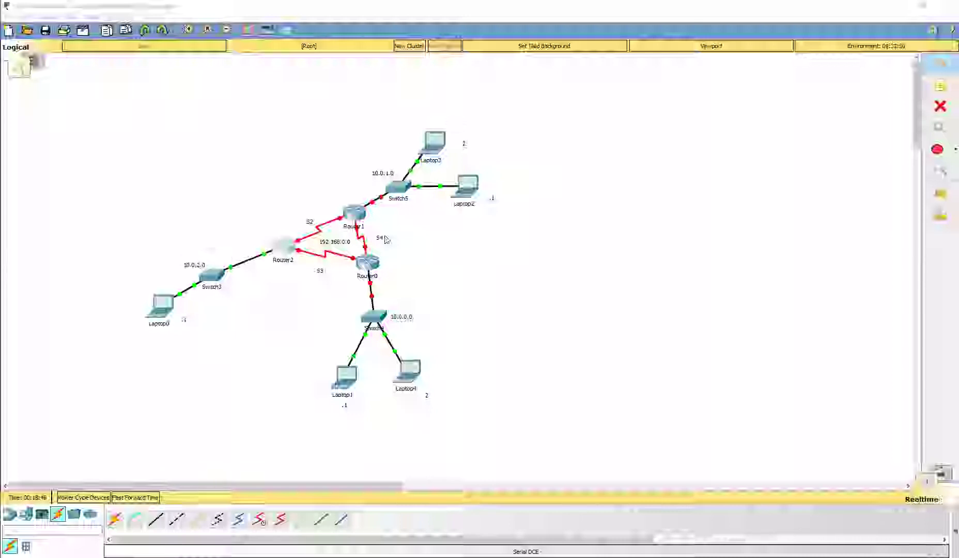
# Set Laptop0's default gateway to 10.0.2.254 in its IP configuration and close the laptop's window
pyautogui.click(164, 308)
pyautogui.click(303, 157)
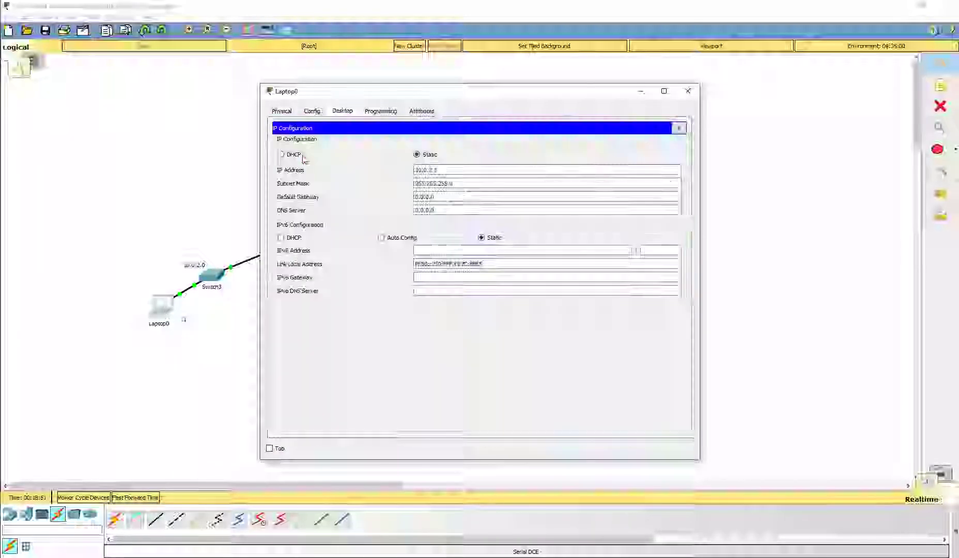
pyautogui.click(419, 167)
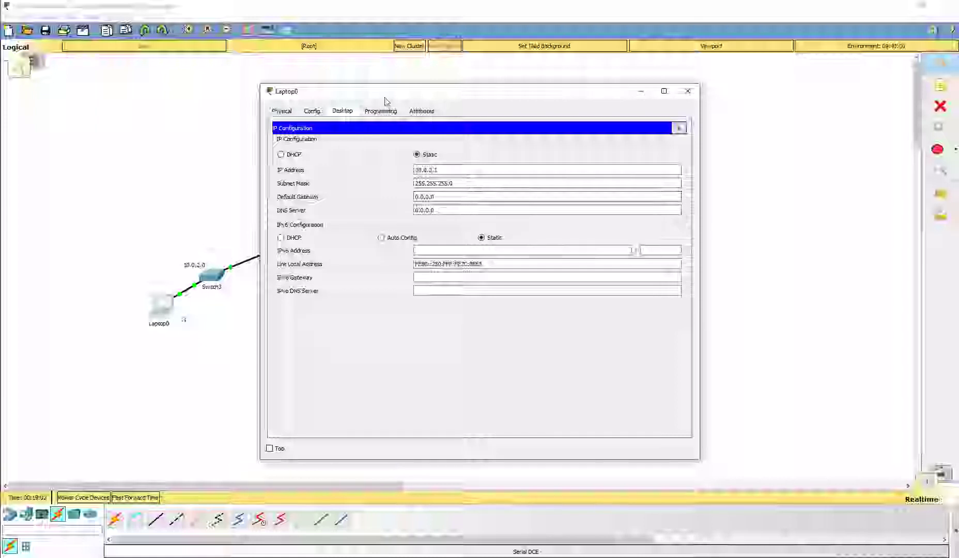
pyautogui.moveTo(385, 101); pyautogui.dragTo(486, 92)
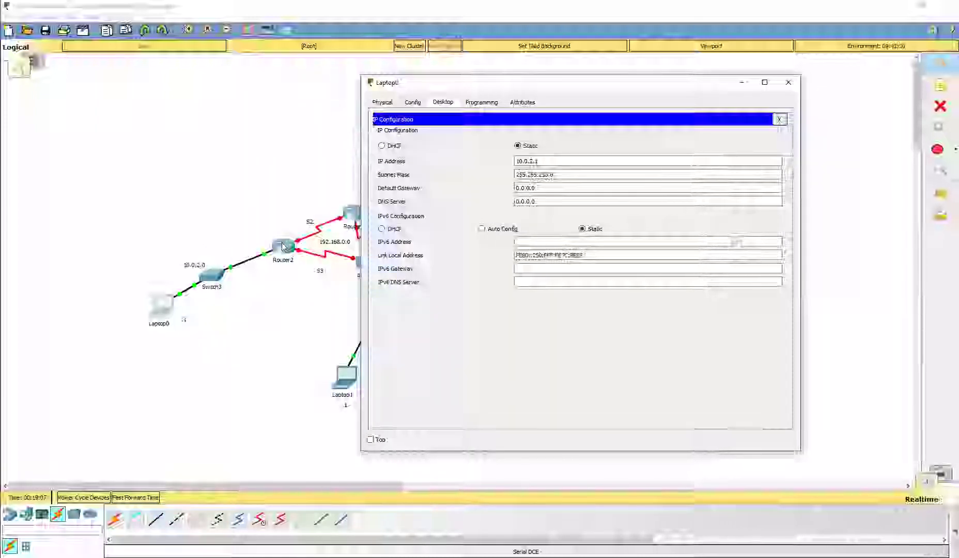
pyautogui.click(538, 188)
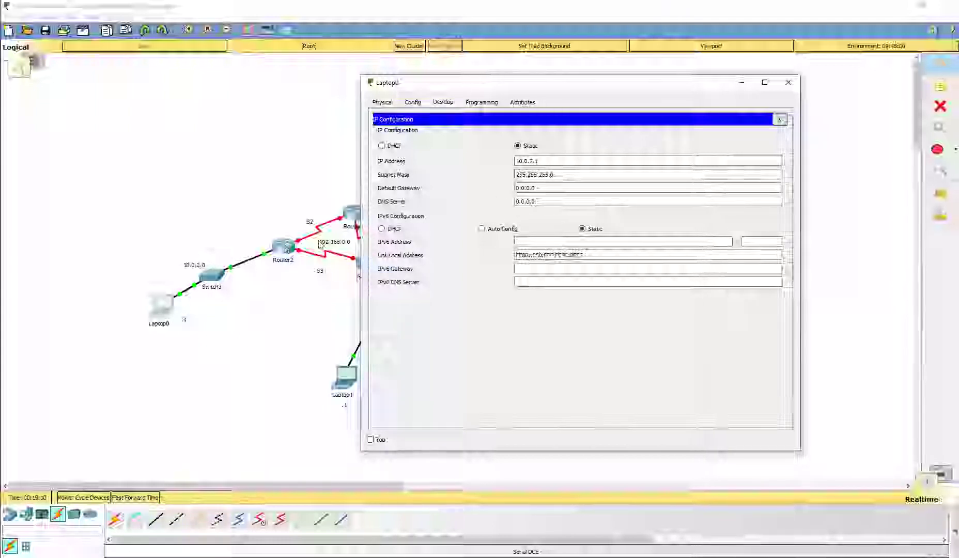
pyautogui.moveTo(544, 187); pyautogui.dragTo(496, 180)
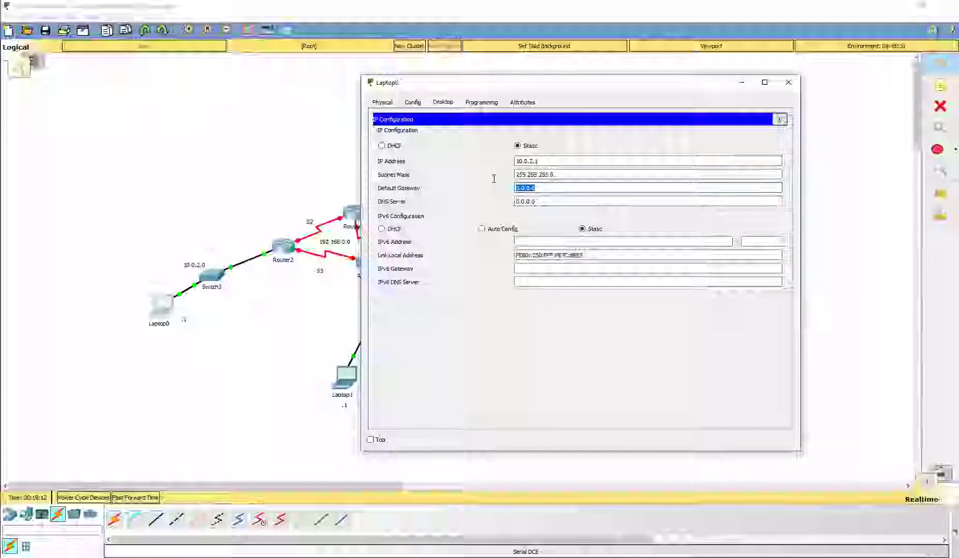
pyautogui.write('10.0.')
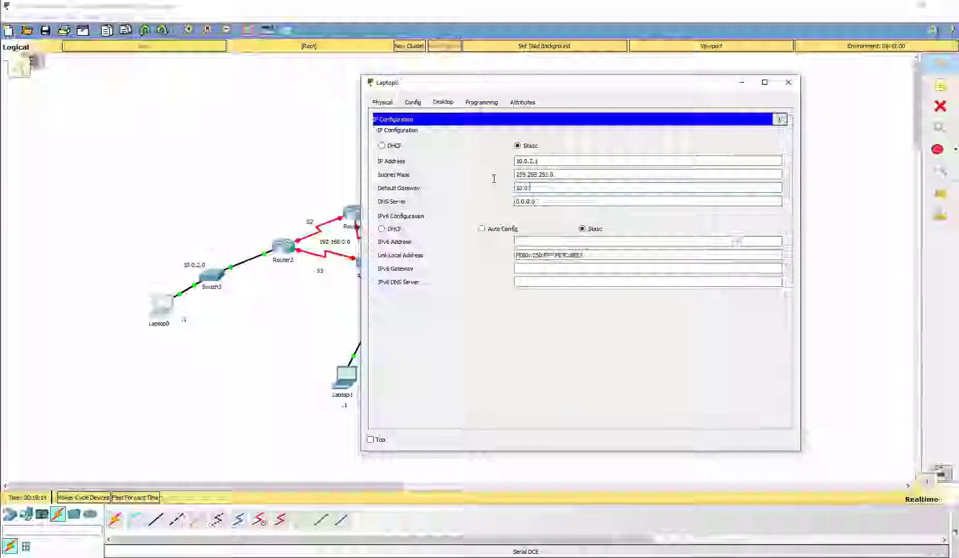
pyautogui.write('2.254')
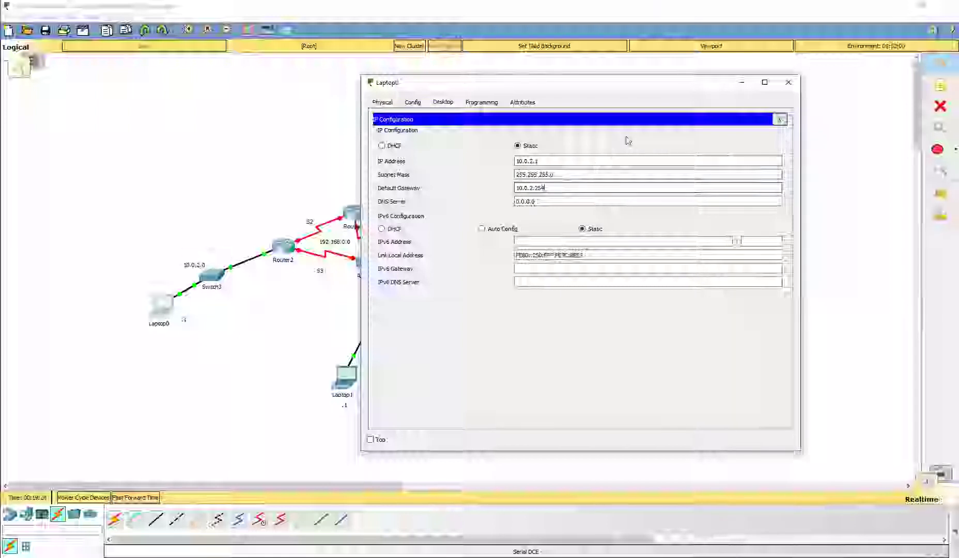
pyautogui.click(788, 84)
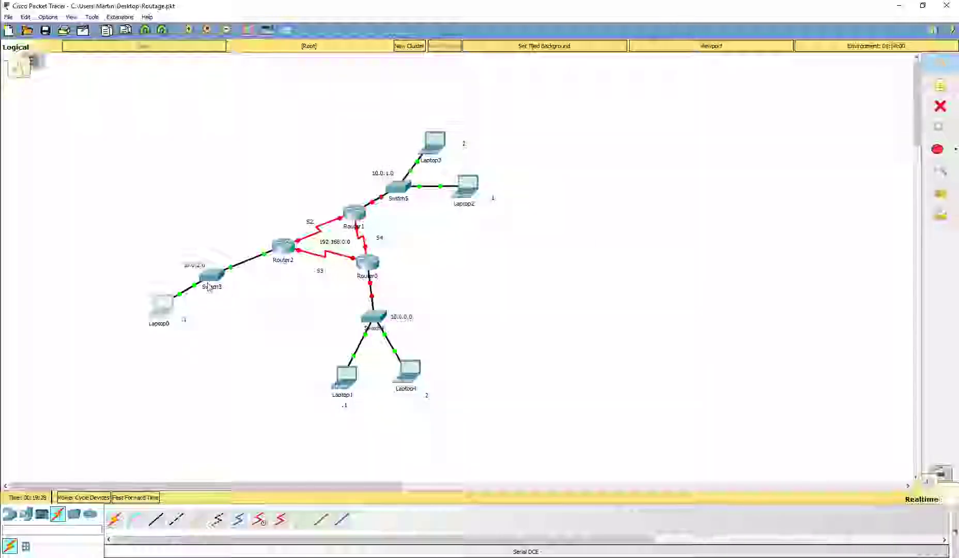
# Review Router2's command-line configuration and the modules installed in its physical device view
pyautogui.moveTo(212, 282)
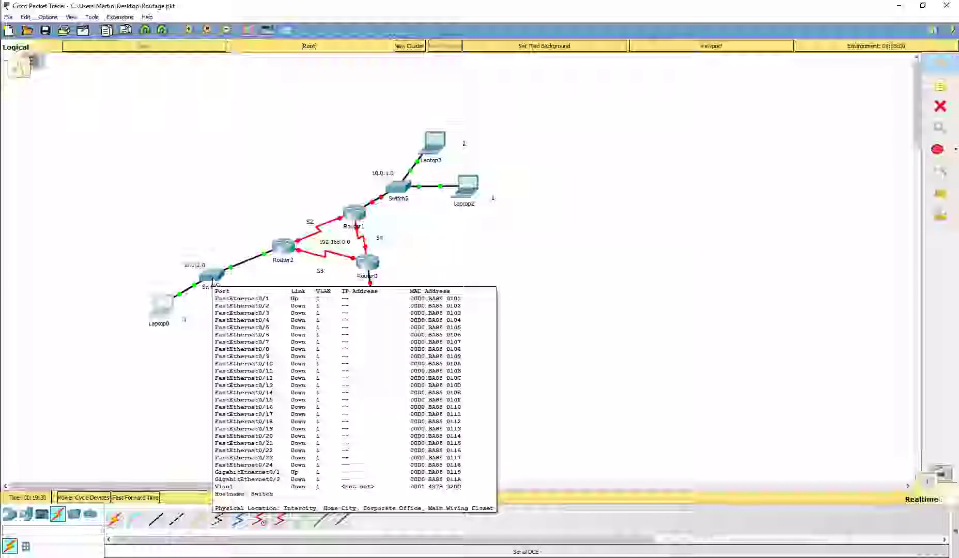
pyautogui.click(285, 251)
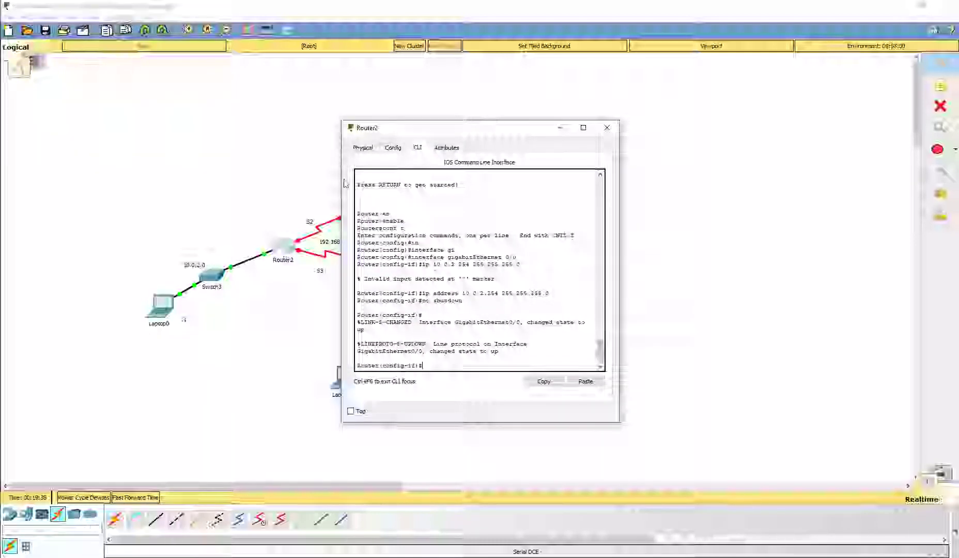
pyautogui.click(392, 149)
pyautogui.click(363, 148)
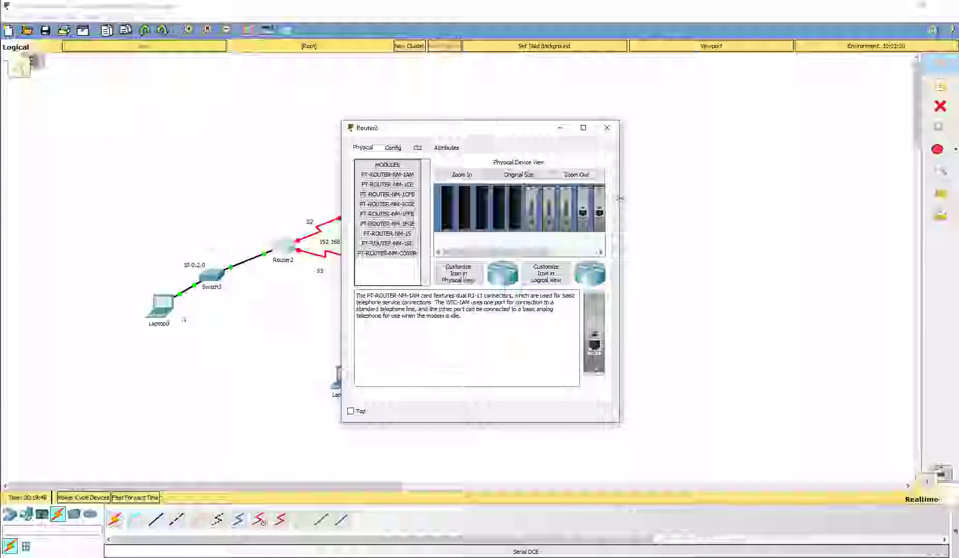
pyautogui.moveTo(619, 198); pyautogui.dragTo(733, 199)
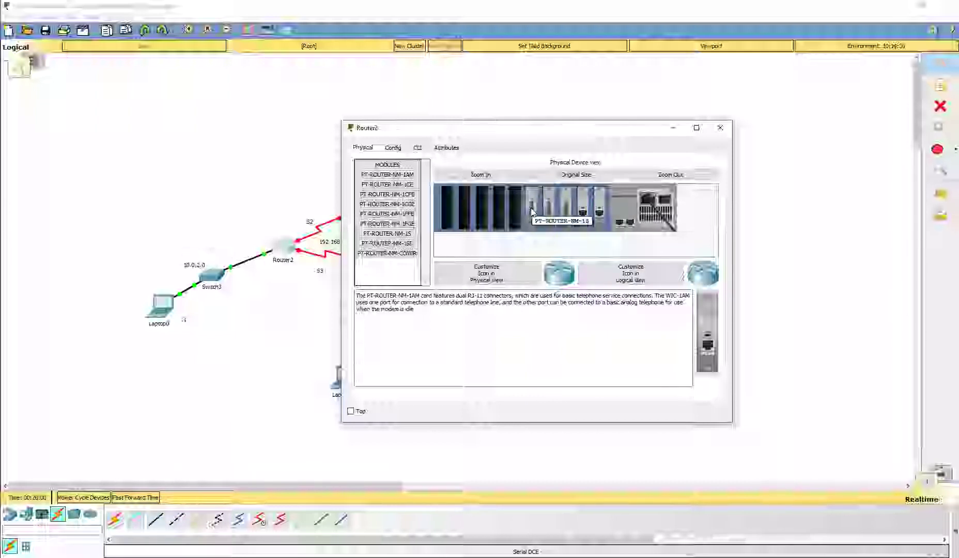
pyautogui.moveTo(542, 136); pyautogui.dragTo(650, 147)
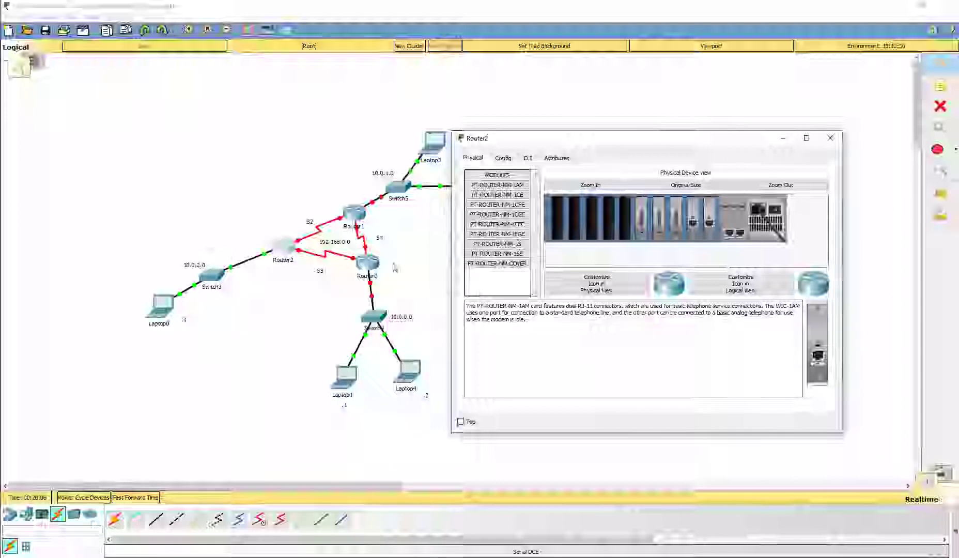
pyautogui.click(831, 137)
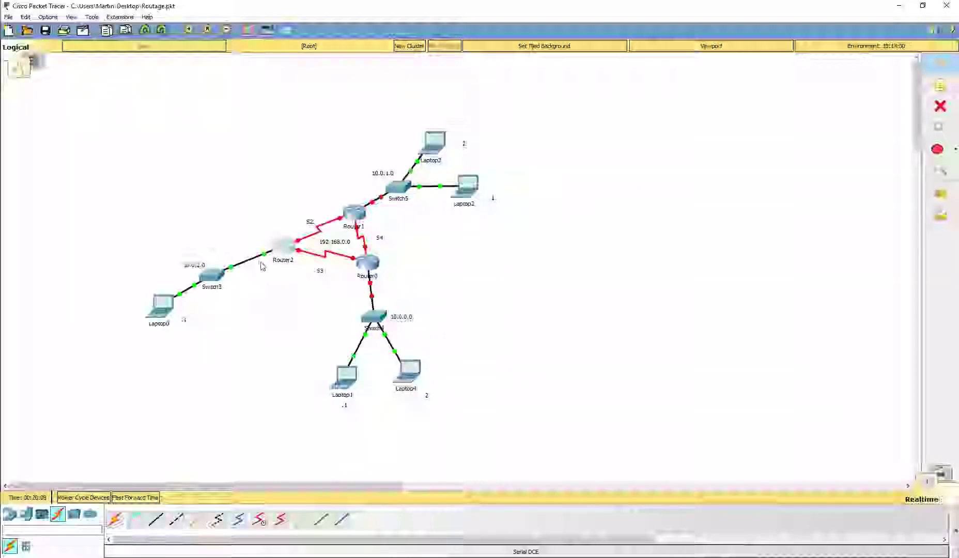
# Check which ports the links between routers and switches and the serial link between Router1 and Router0 use
pyautogui.moveTo(258, 260)
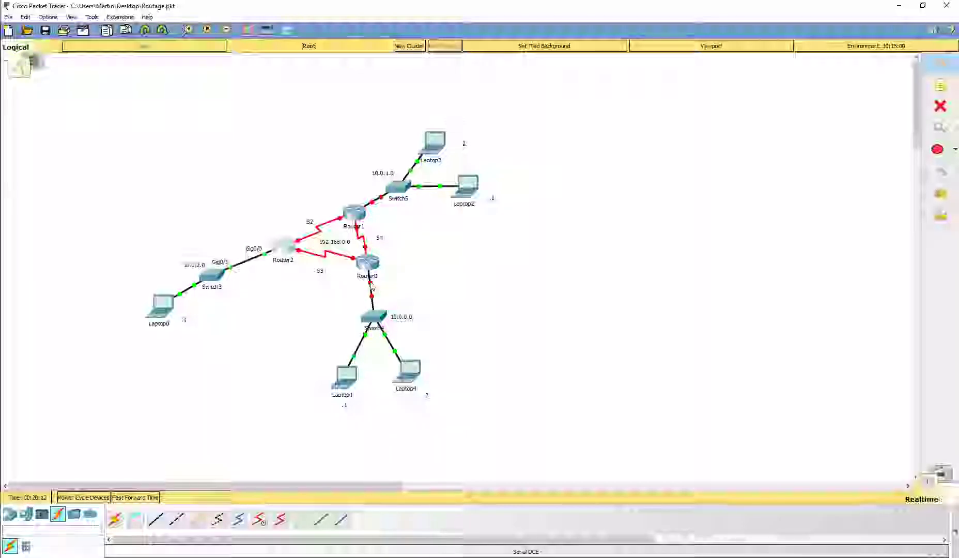
pyautogui.moveTo(372, 289)
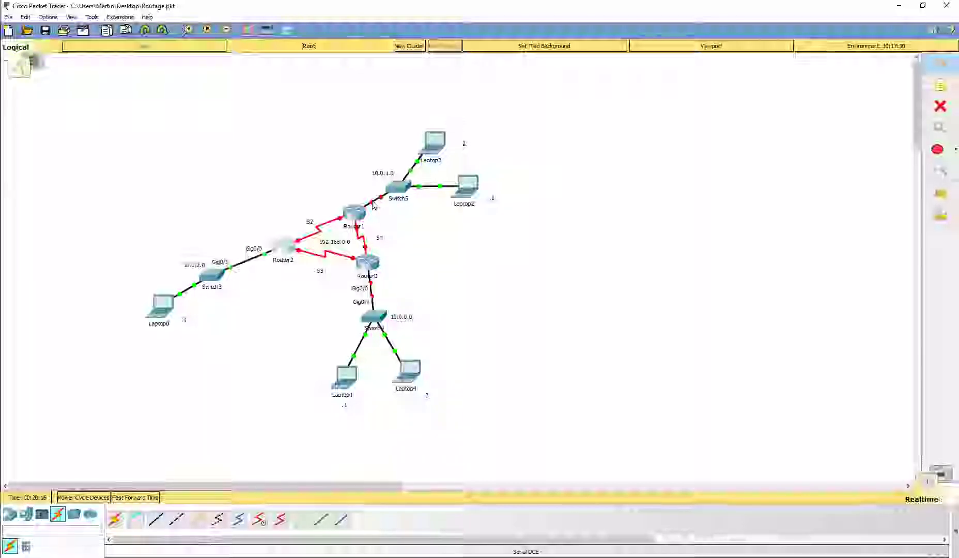
pyautogui.moveTo(373, 206)
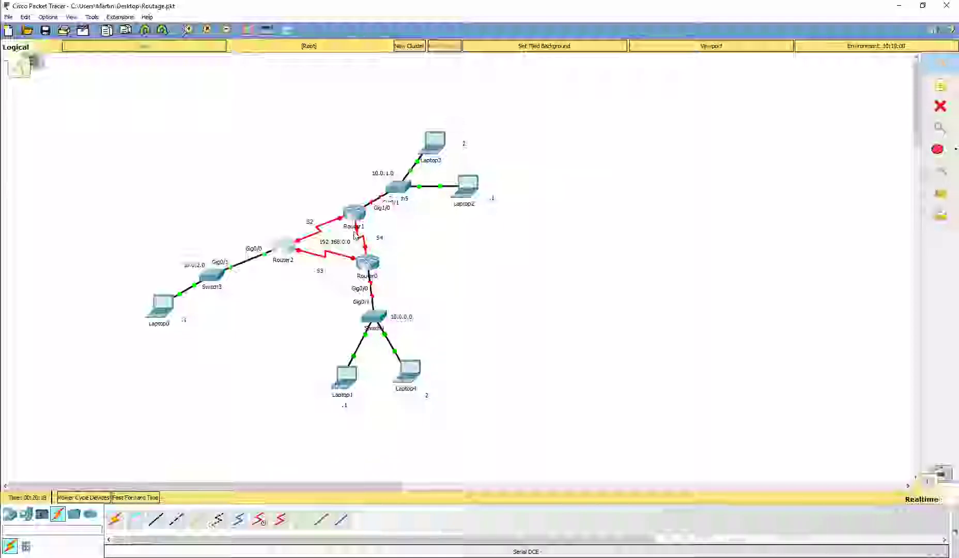
pyautogui.moveTo(358, 233)
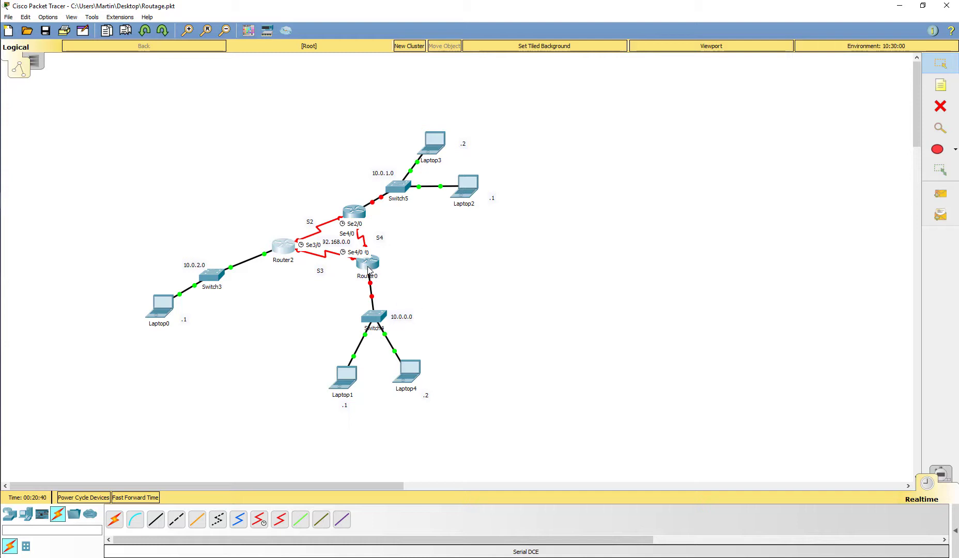
# Open Router0's command line, answer no to the initial configuration dialog and start the router session
pyautogui.moveTo(368, 269)
pyautogui.click(367, 263)
pyautogui.moveTo(485, 130); pyautogui.dragTo(600, 128)
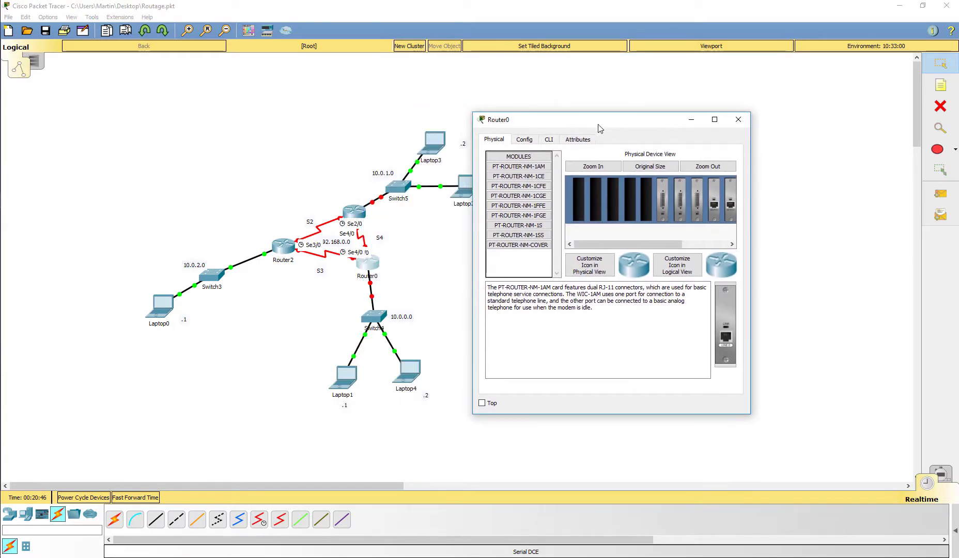
pyautogui.click(549, 140)
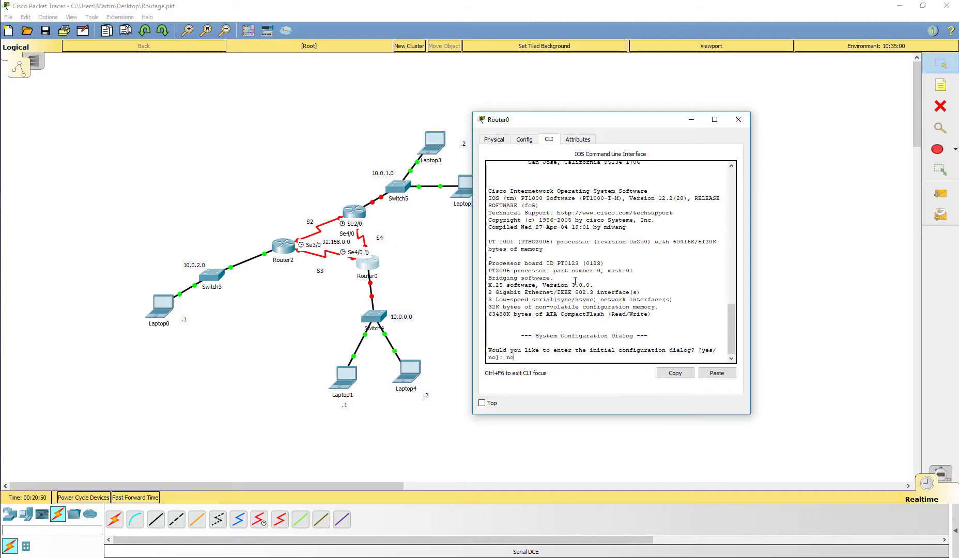
pyautogui.write('no')
pyautogui.press('Return')
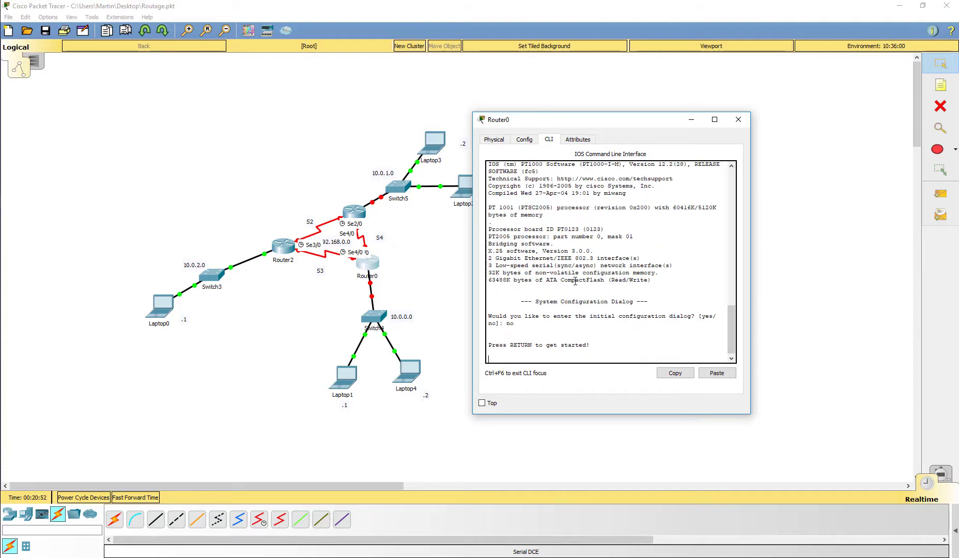
pyautogui.press('Return')
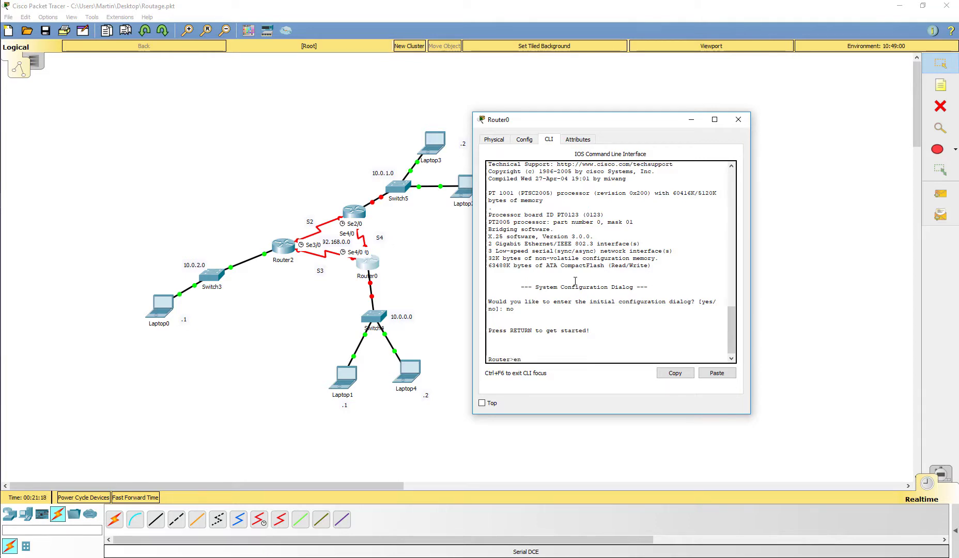
# Enter privileged mode with enable and global configuration mode with conf t on Router0
pyautogui.press('Tab')
pyautogui.press('Return')
pyautogui.write('c')
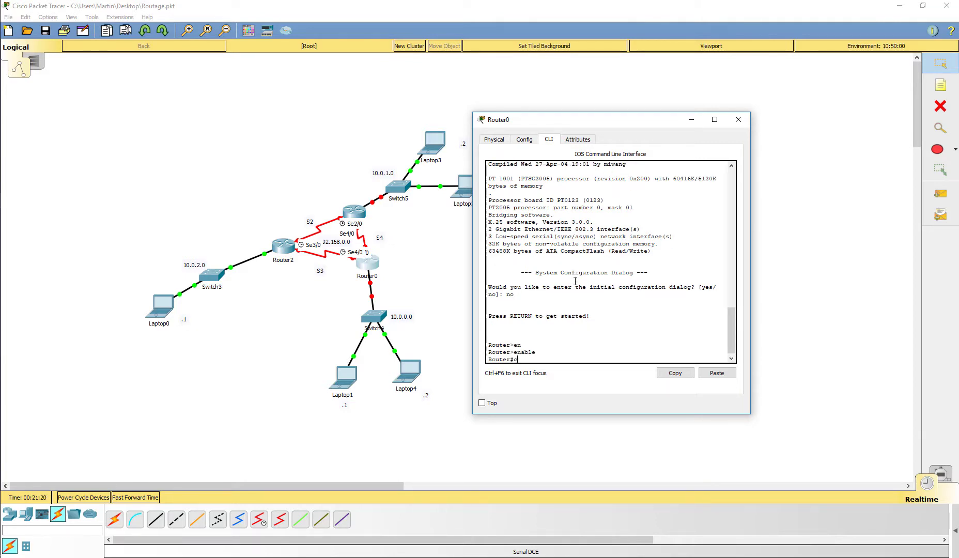
pyautogui.write('onf t')
pyautogui.press('Return')
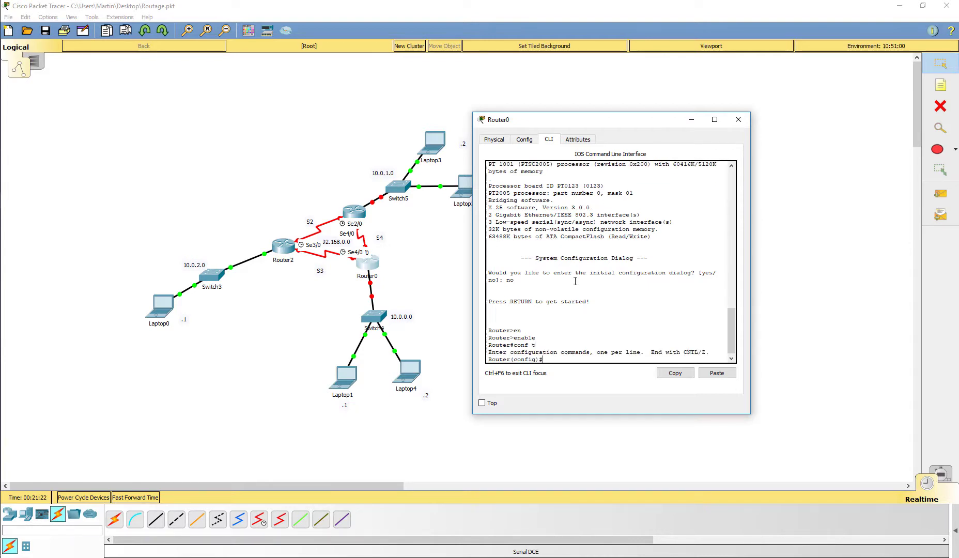
# Enter interface configuration mode for gigabitEthernet 0/0 on Router0
pyautogui.write('in')
pyautogui.press('Tab')
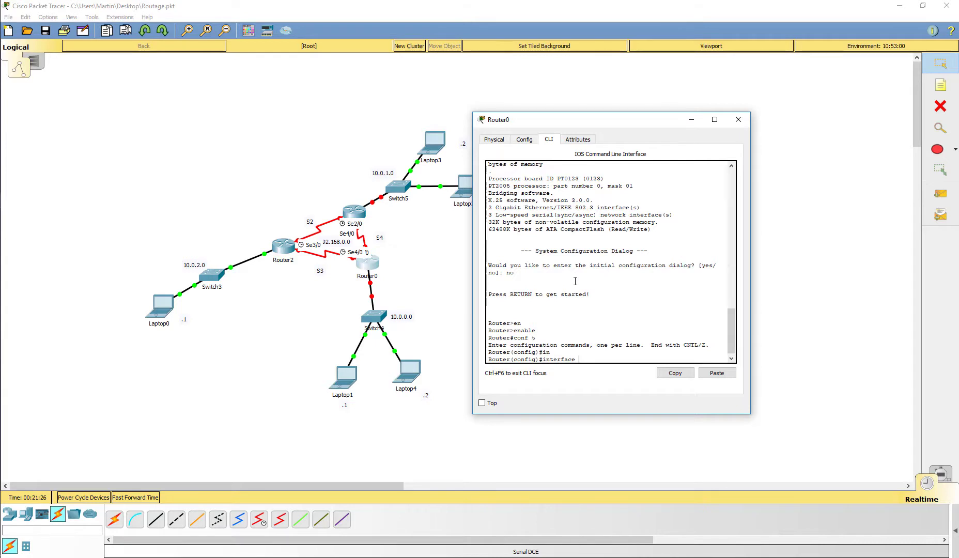
pyautogui.write('g')
pyautogui.press('Tab')
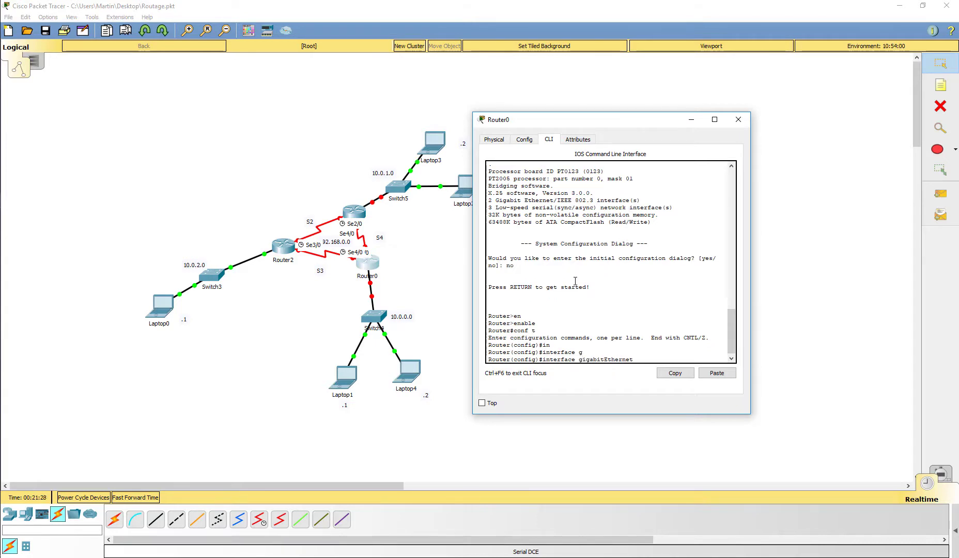
pyautogui.write('0/0')
pyautogui.press('Return')
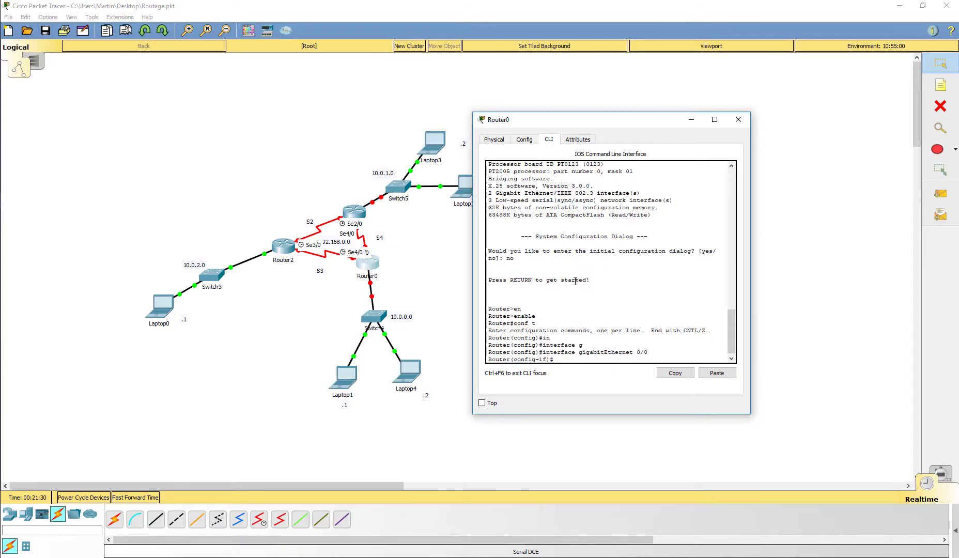
# Assign IP address 10.0.0.254 with subnet mask 255.255.255.0 to Router0's gigabitEthernet 0/0 interface
pyautogui.write('ip add')
pyautogui.press('Tab')
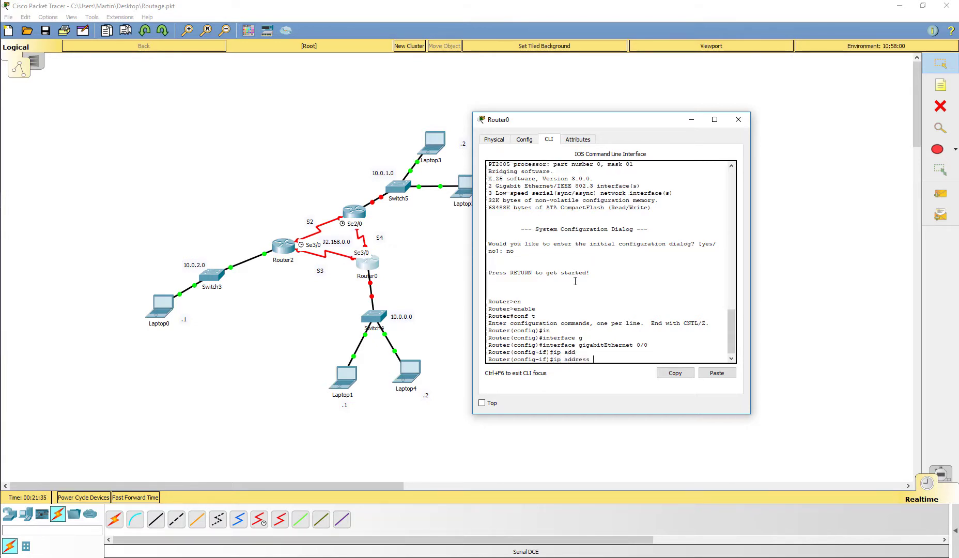
pyautogui.write('10.0.0.244')
pyautogui.press('BackSpace')
pyautogui.press('BackSpace')
pyautogui.write('54')
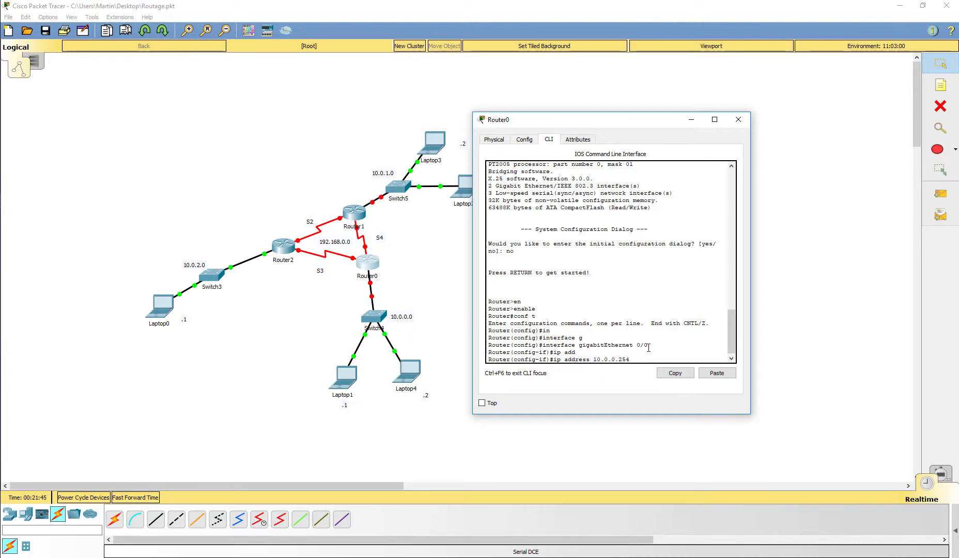
pyautogui.write('255.255.255.0')
pyautogui.press('Return')
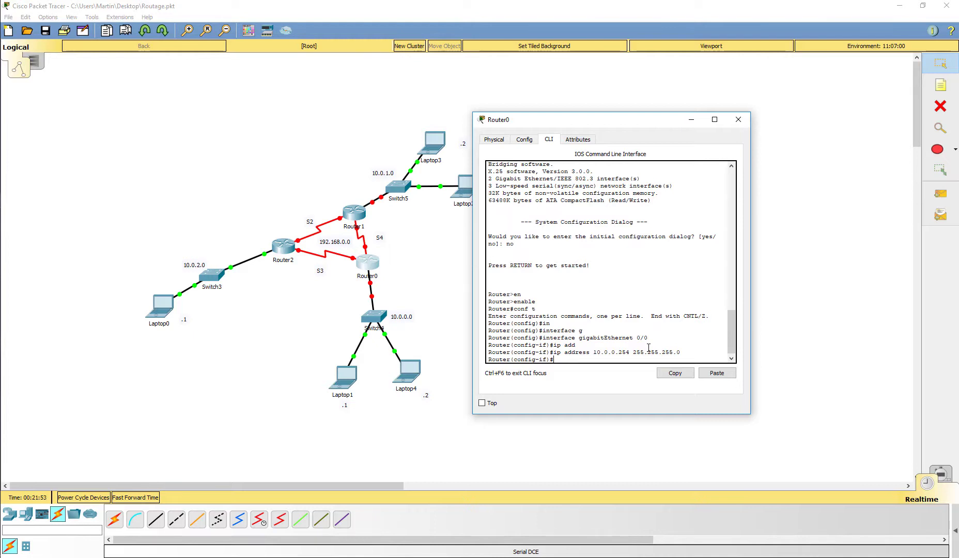
# Enable Router0's gigabitEthernet 0/0 interface with no shutdown and close the router's window
pyautogui.write('no')
pyautogui.write(' sh')
pyautogui.write('u')
pyautogui.press('Tab')
pyautogui.press('Return')
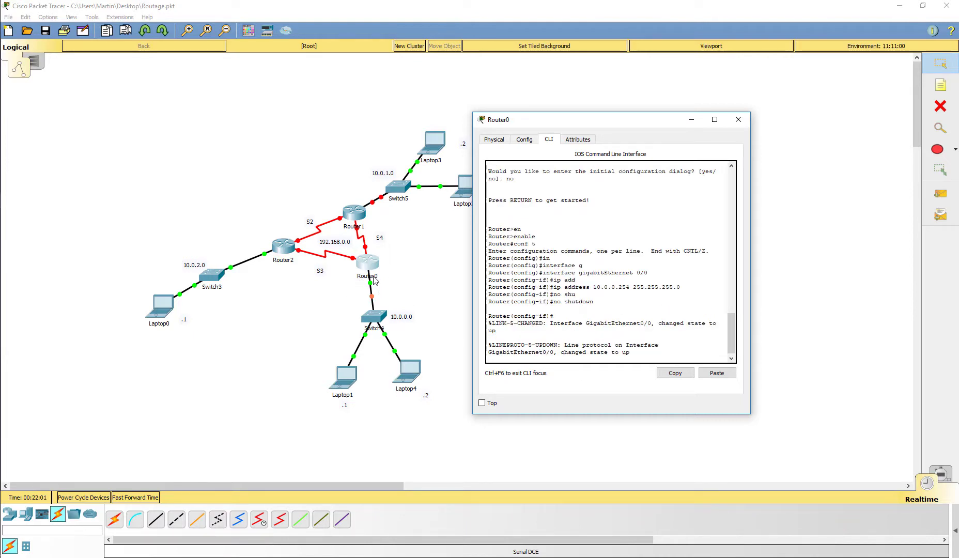
pyautogui.click(740, 121)
# Open Router1's command line and answer no to the initial configuration dialog
pyautogui.click(360, 216)
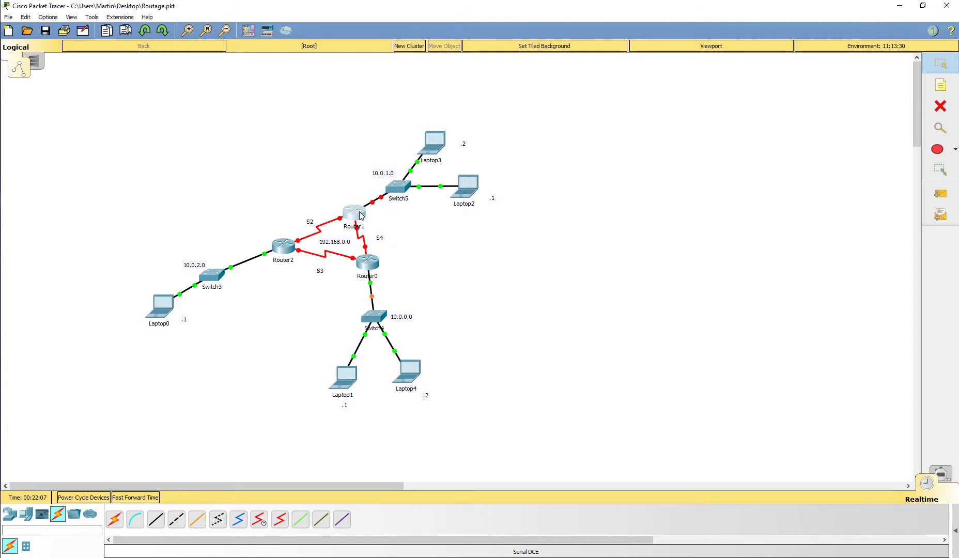
pyautogui.moveTo(486, 130); pyautogui.dragTo(689, 131)
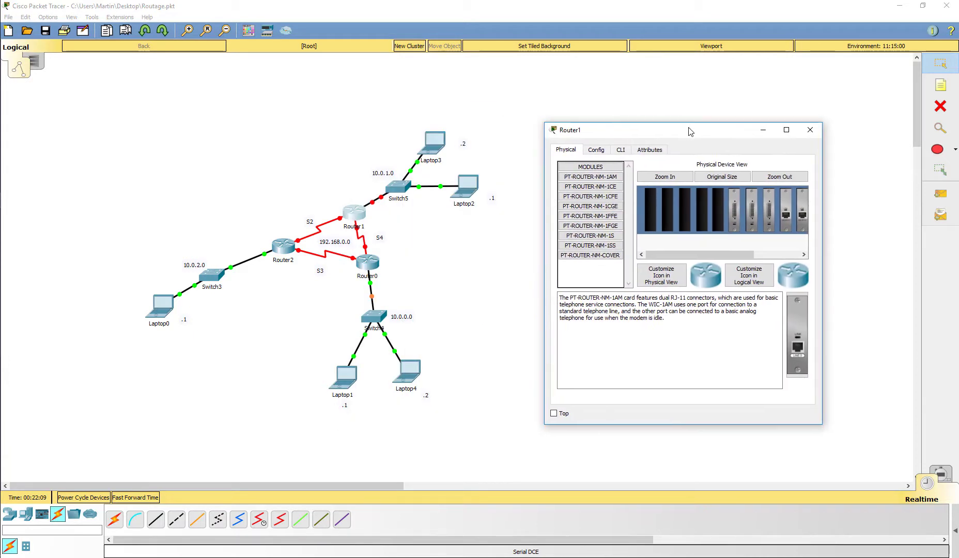
pyautogui.click(622, 150)
pyautogui.press('Return')
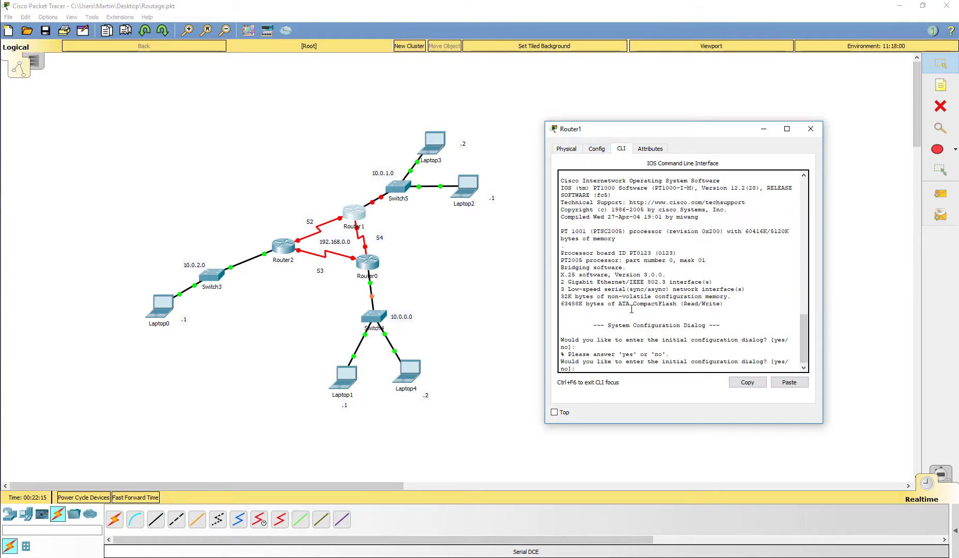
pyautogui.write('no')
pyautogui.press('Return')
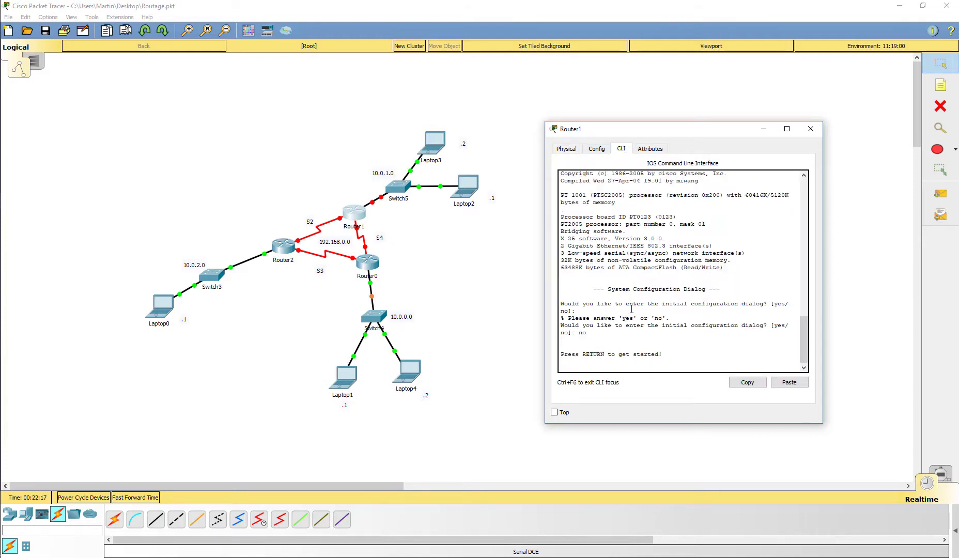
# Enter privileged mode on Router1 and switch to global configuration mode with conf t
pyautogui.press('Return')
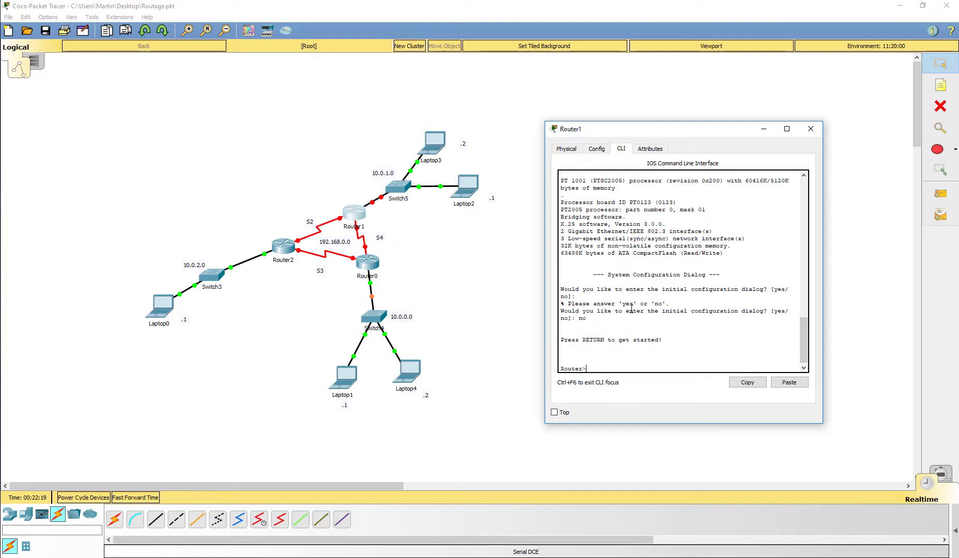
pyautogui.write('en')
pyautogui.press('Return')
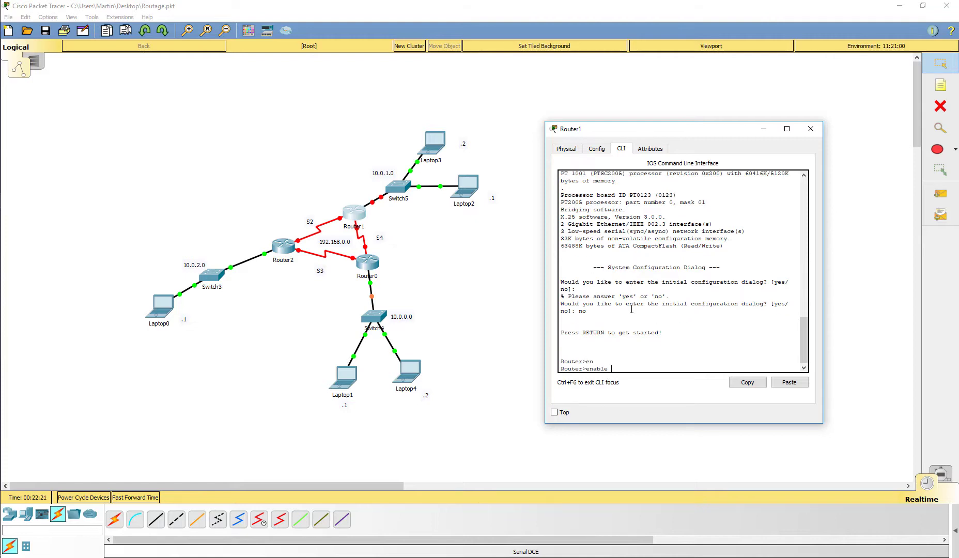
pyautogui.write('con')
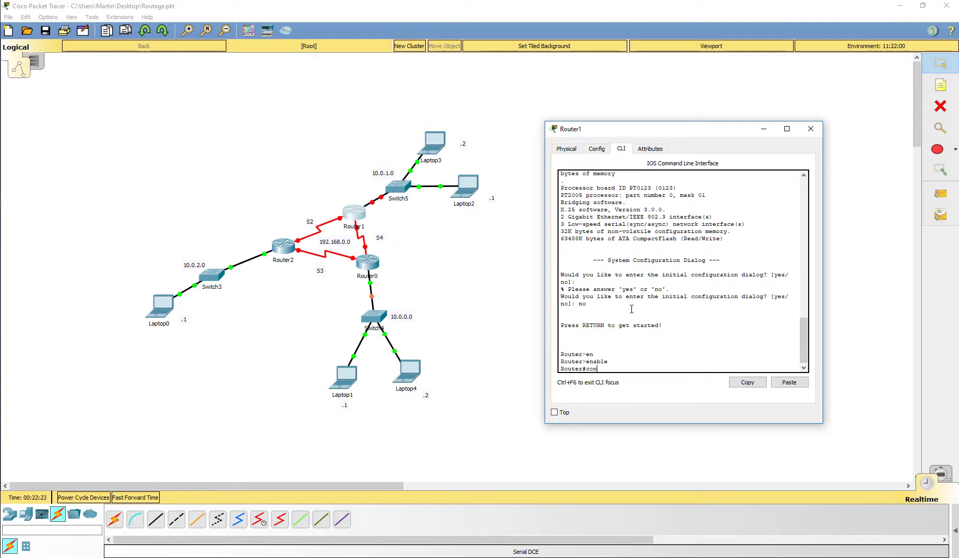
pyautogui.write('f t')
pyautogui.press('Return')
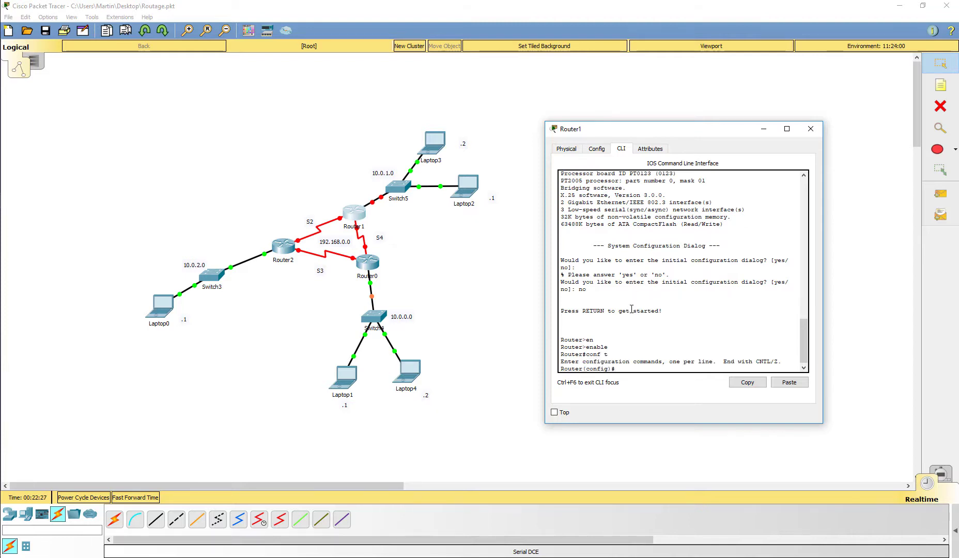
# Enter interface configuration mode for gigabitEthernet 0/0 on Router1
pyautogui.write('in')
pyautogui.press('Tab')
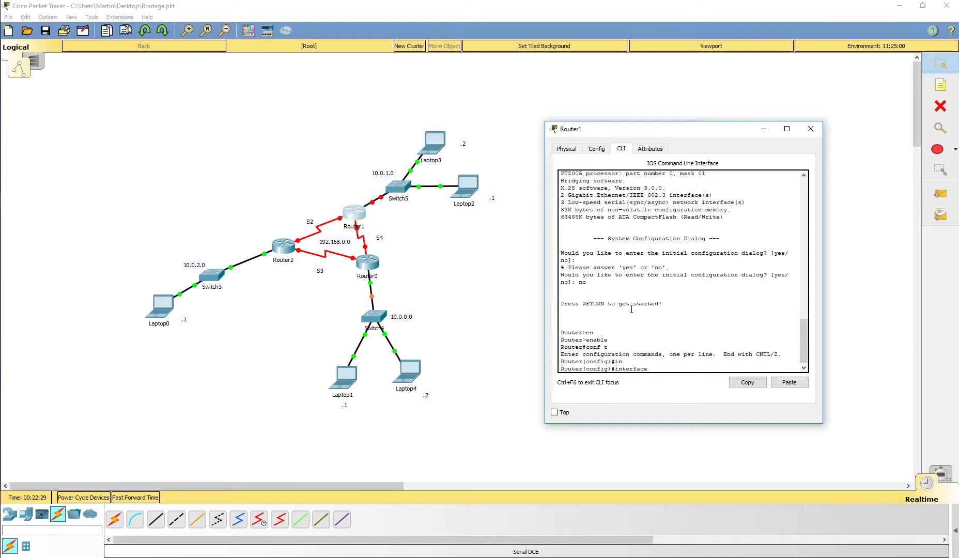
pyautogui.write('g')
pyautogui.press('Tab')
pyautogui.write('0/0')
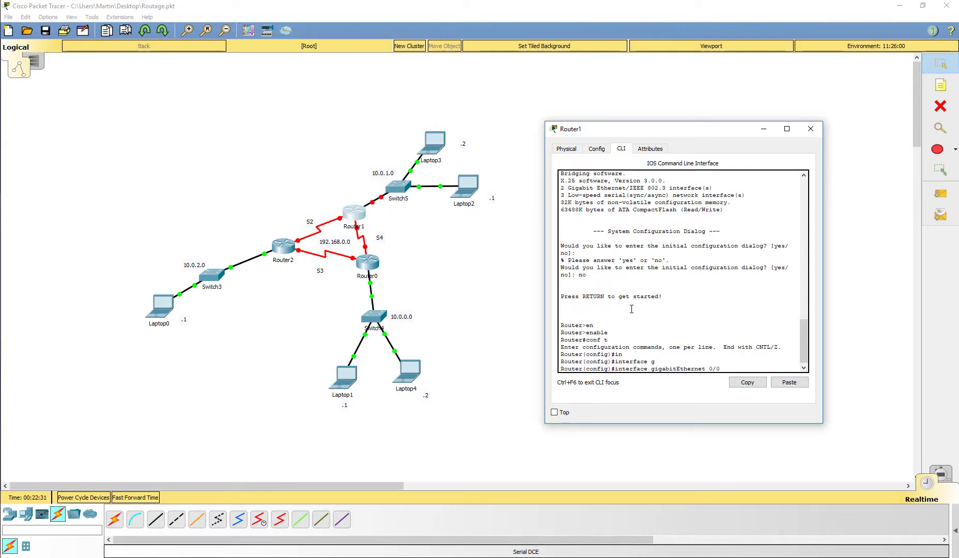
pyautogui.press('Return')
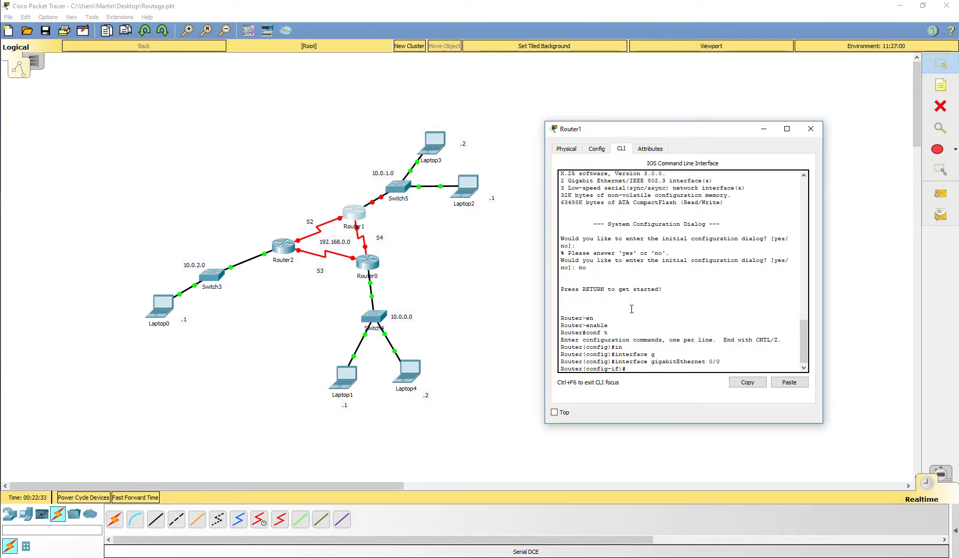
# Assign IP address 10.0.1.254 with subnet mask 255.255.255.0 to Router1's gigabitEthernet 0/0 interface
pyautogui.write('ip add')
pyautogui.press('Tab')
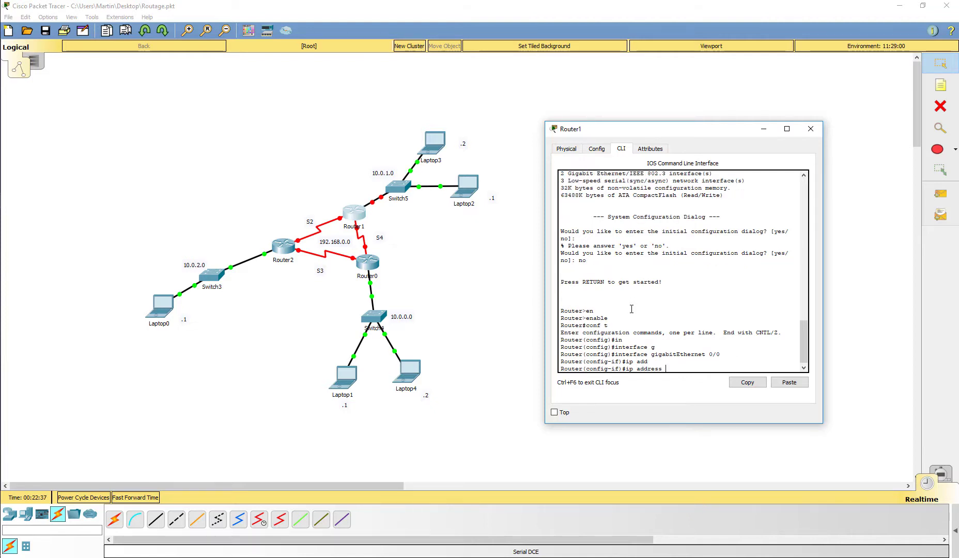
pyautogui.write('10.0.1.254 255.255.255.0')
pyautogui.press('Return')
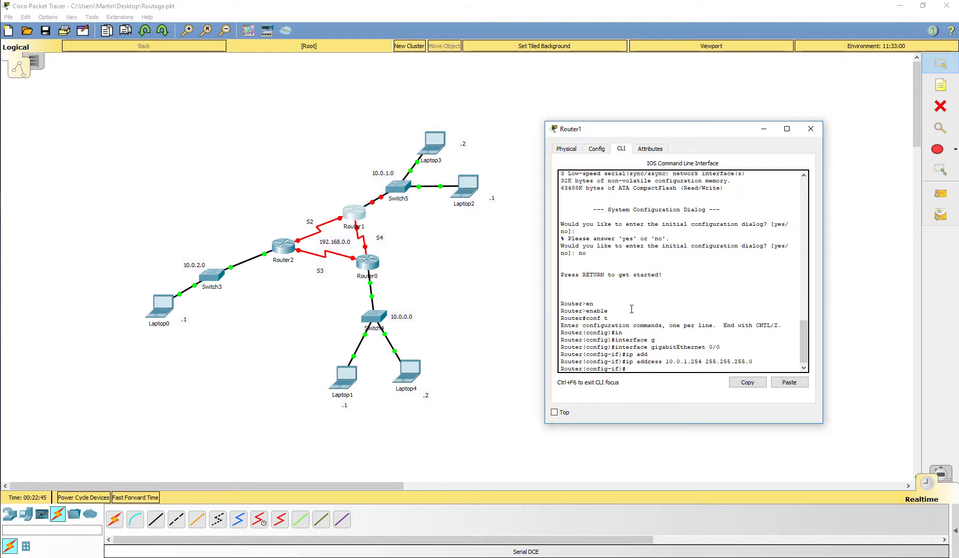
# Enable Router1's gigabitEthernet 0/0 interface with no shutdown
pyautogui.write('no shu')
pyautogui.press('Tab')
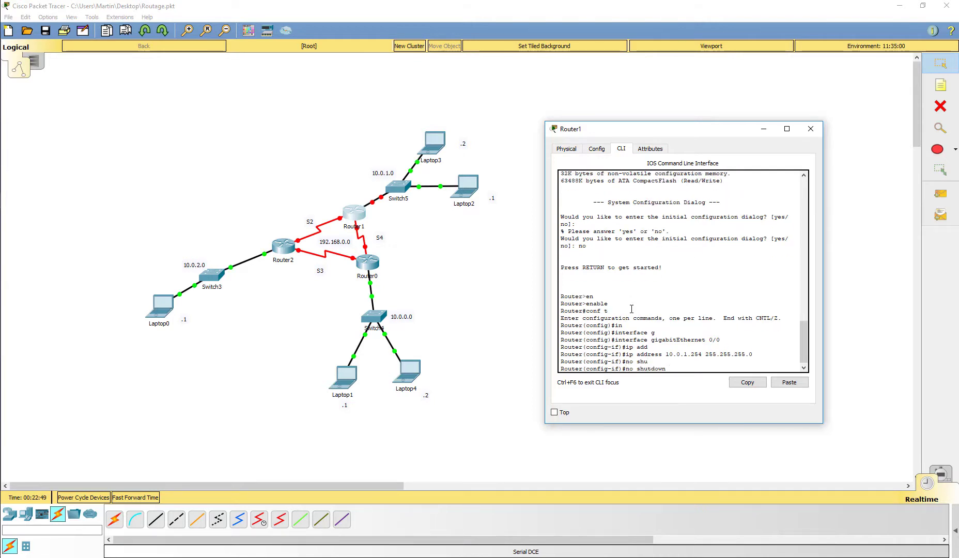
pyautogui.press('Return')
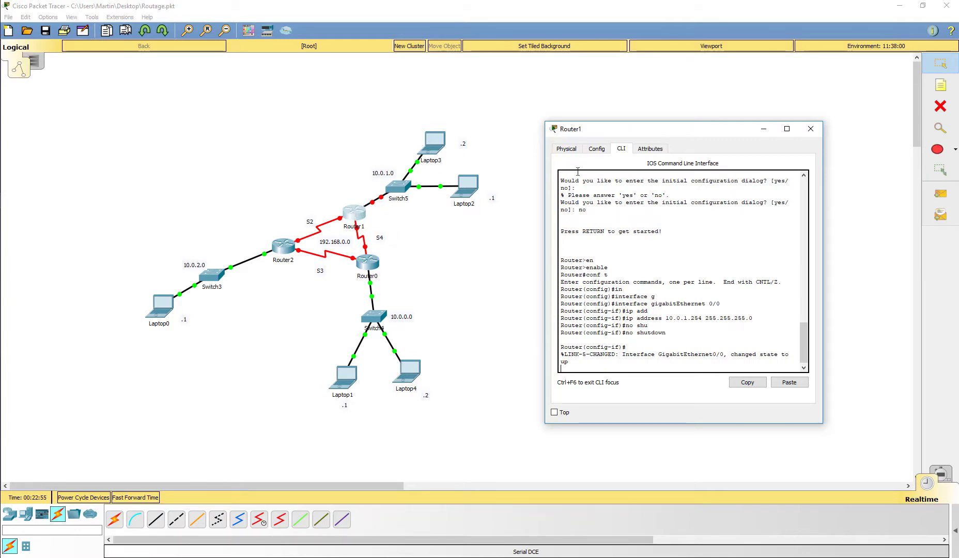
pyautogui.press('Return')
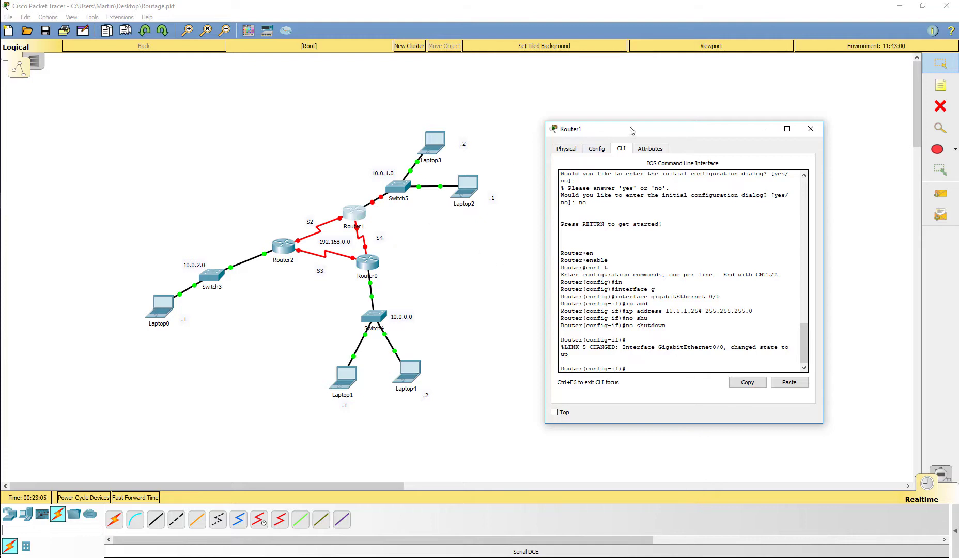
# Check which Router1 port the link to Switch5 uses and return to Router1's command line
pyautogui.click(376, 204)
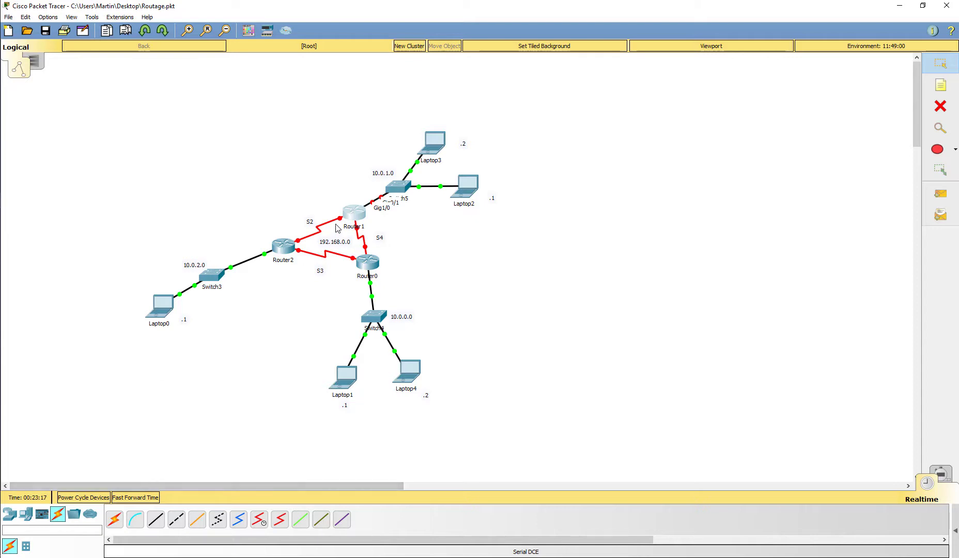
pyautogui.click(355, 212)
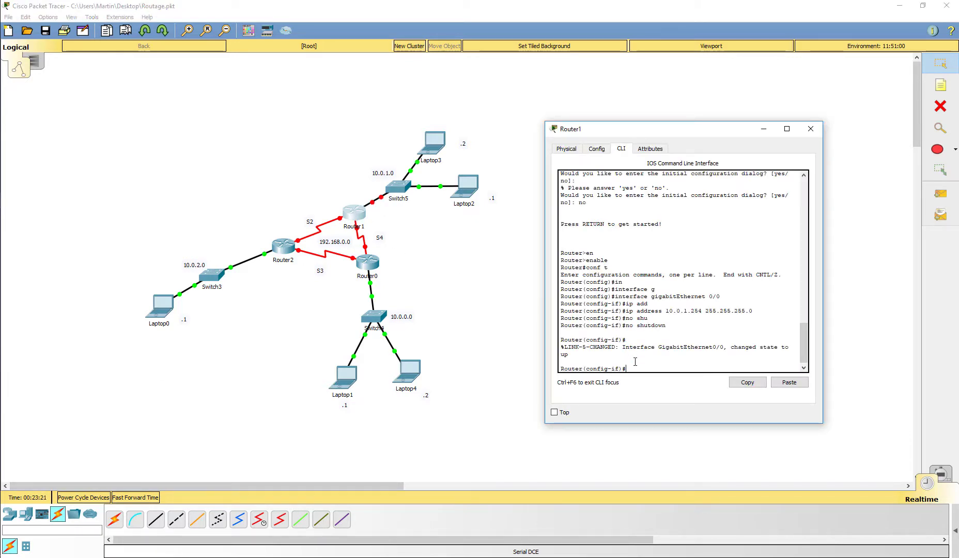
# Exit the gigabitEthernet 0/0 configuration on Router1 and enter interface configuration mode for gigabitEthernet 1/0
pyautogui.press('Up')
pyautogui.press('BackSpace')
pyautogui.press('BackSpace')
pyautogui.press('BackSpace')
pyautogui.press('BackSpace')
pyautogui.press('BackSpace')
pyautogui.press('BackSpace')
pyautogui.press('BackSpace')
pyautogui.press('BackSpace')
pyautogui.press('BackSpace')
pyautogui.press('BackSpace')
pyautogui.press('BackSpace')
pyautogui.write('exit')
pyautogui.press('Return')
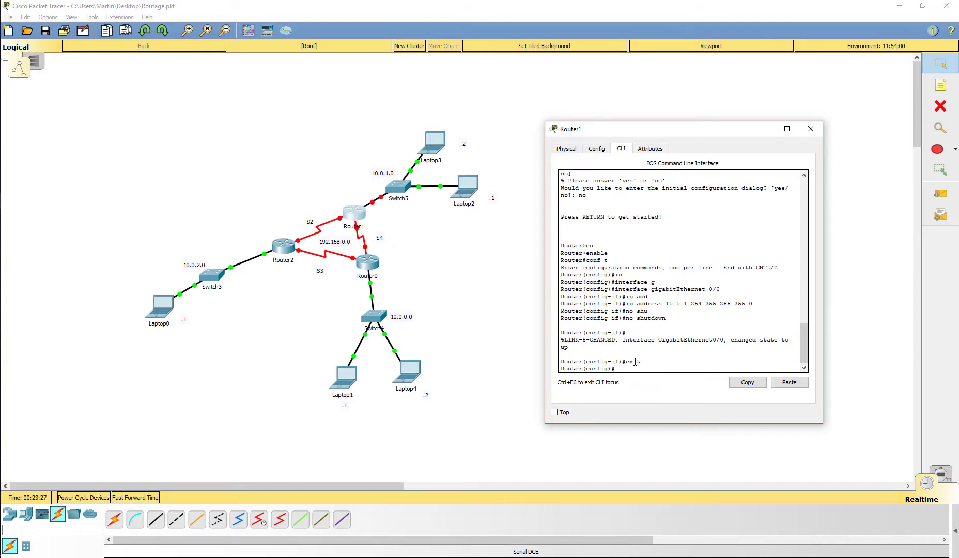
pyautogui.write('in')
pyautogui.press('Tab')
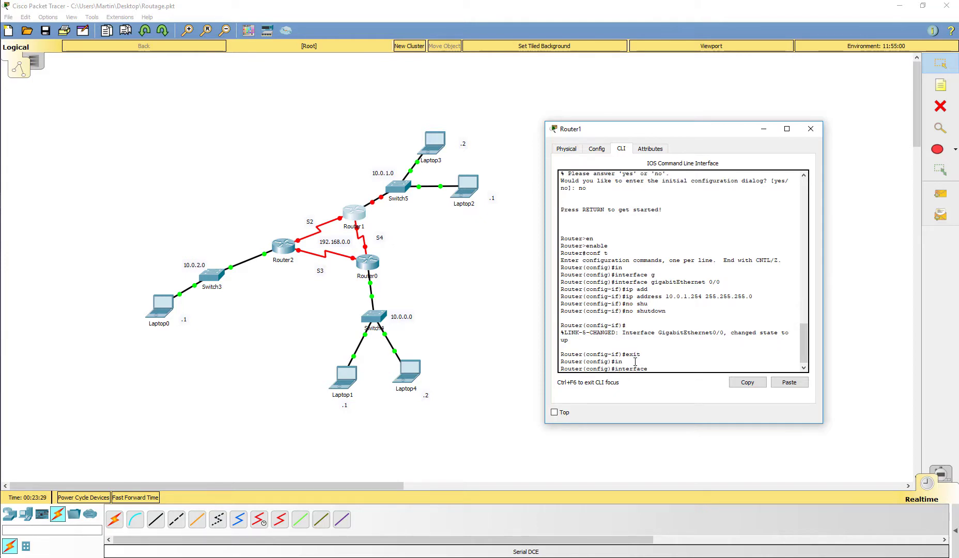
pyautogui.write('g')
pyautogui.press('Tab')
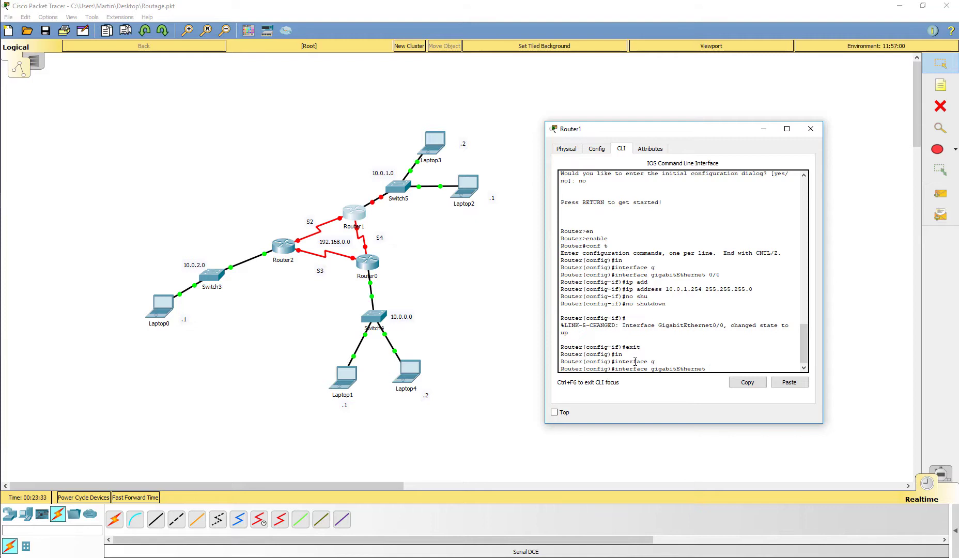
pyautogui.write('1/0')
pyautogui.press('Return')
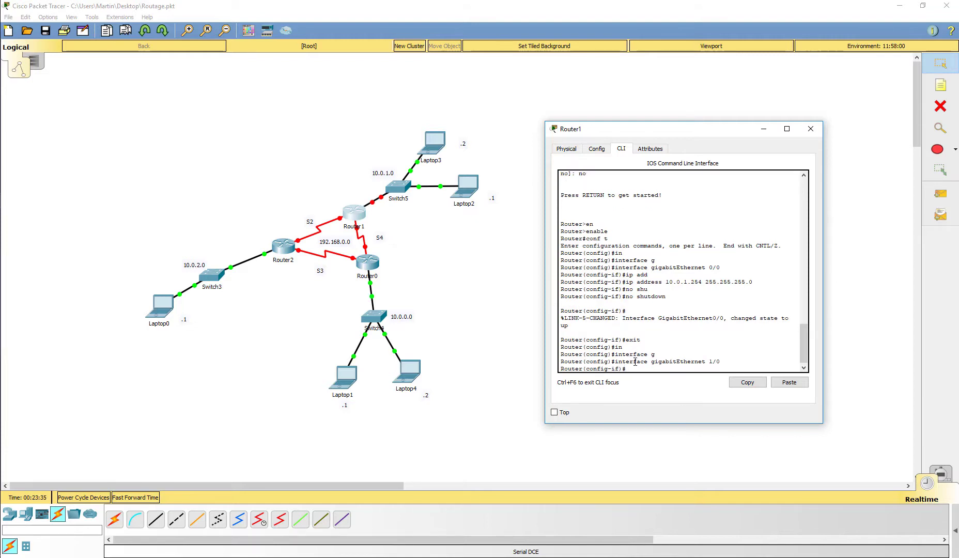
# Try to assign IP address 10.0.1.254 with subnet mask 255.255.255.0 to Router1's gigabitEthernet 1/0 interface
pyautogui.write('ip add')
pyautogui.press('Tab')
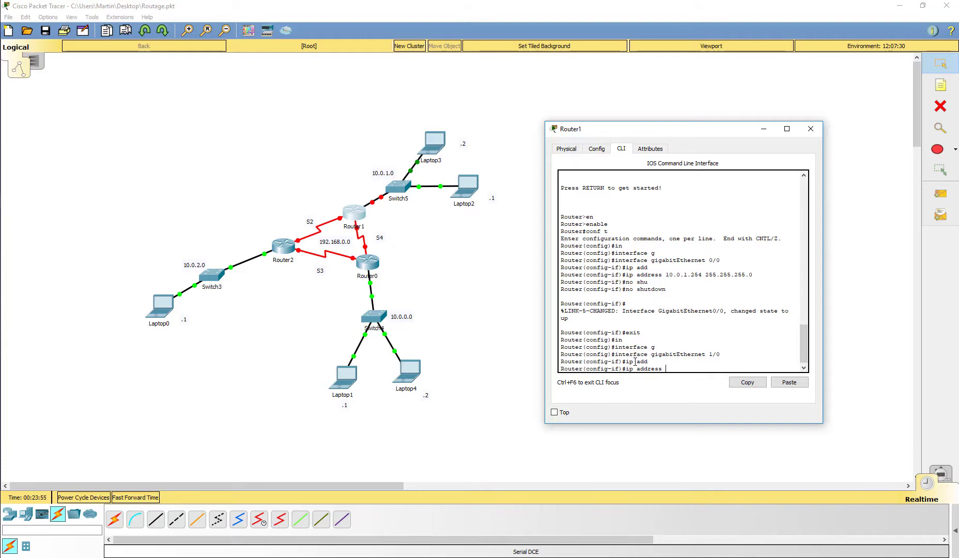
pyautogui.write('10.0.1.254 255.255.2')
pyautogui.press('BackSpace')
pyautogui.write('55.0')
pyautogui.press('Return')
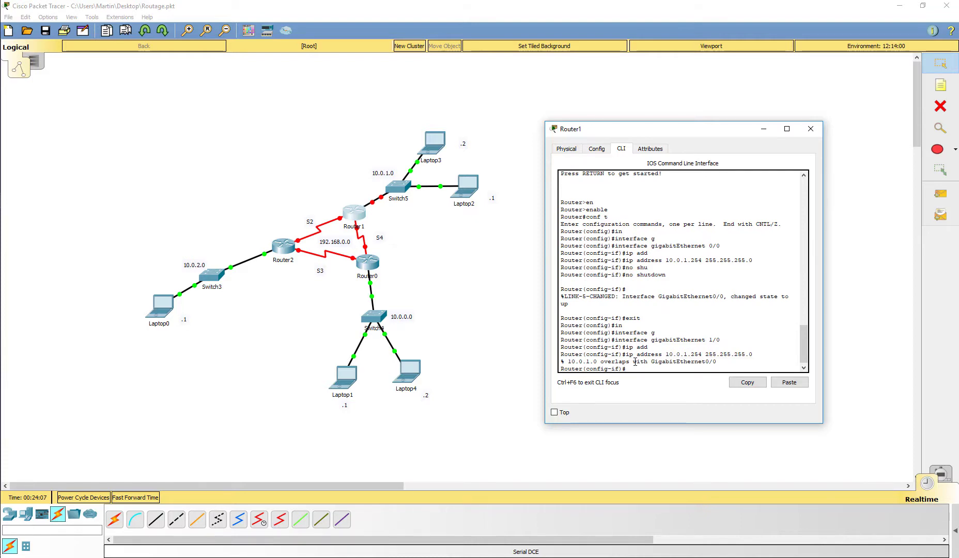
# Try to enable Router1's gigabitEthernet 1/0 interface with no shutdown
pyautogui.write('not')
pyautogui.press('BackSpace')
pyautogui.press('BackSpace')
pyautogui.press('BackSpace')
pyautogui.write('shu')
pyautogui.press('Tab')
pyautogui.press('Return')
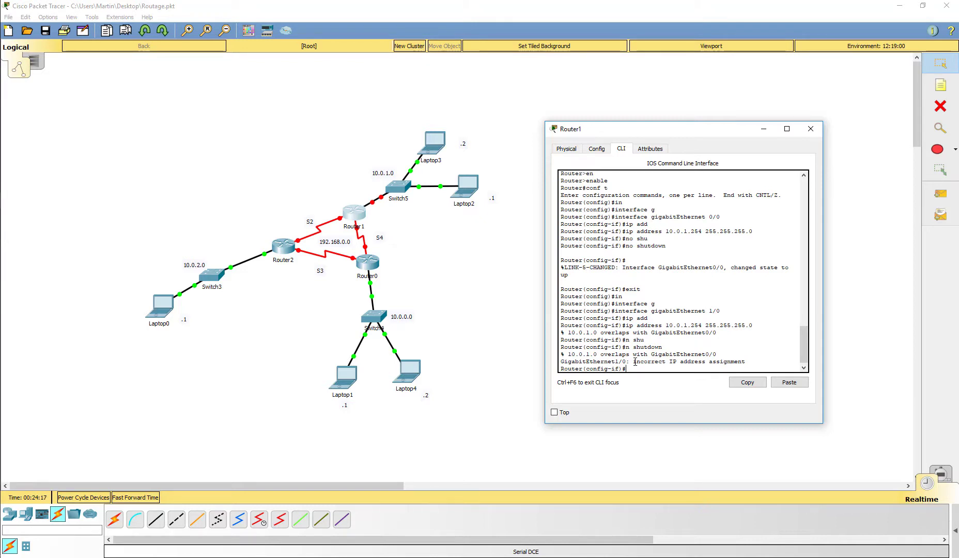
# Exit the gigabitEthernet 1/0 configuration and re-enter interface configuration mode for gigabitEthernet 0/0 on Router1
pyautogui.write('exit')
pyautogui.press('Return')
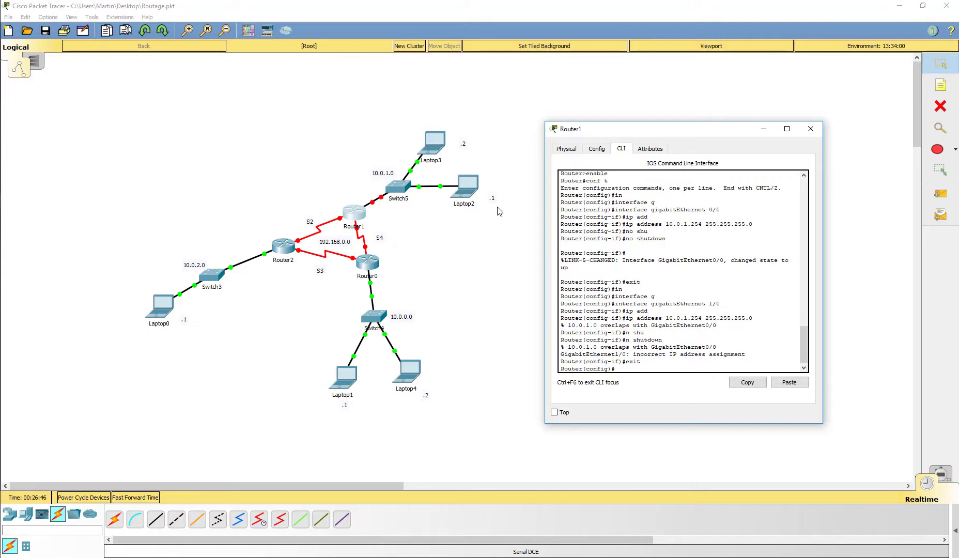
pyautogui.write('intg')
pyautogui.write('e')
pyautogui.press('Tab')
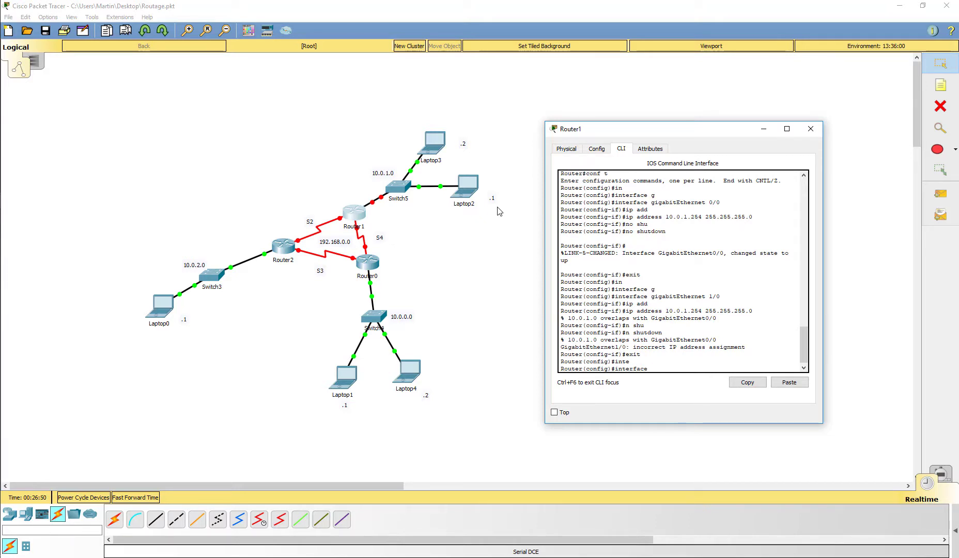
pyautogui.write('g')
pyautogui.press('Tab')
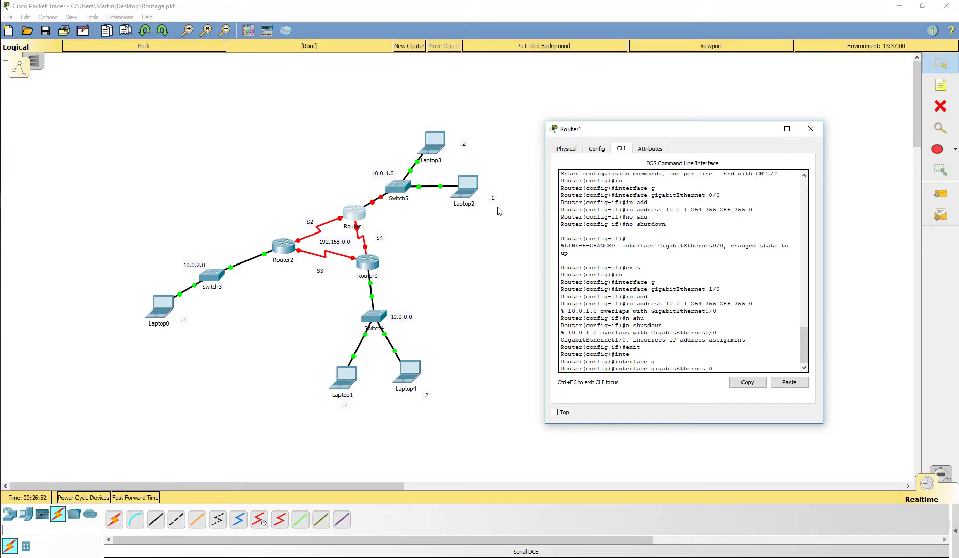
pyautogui.write('0/0')
pyautogui.press('Return')
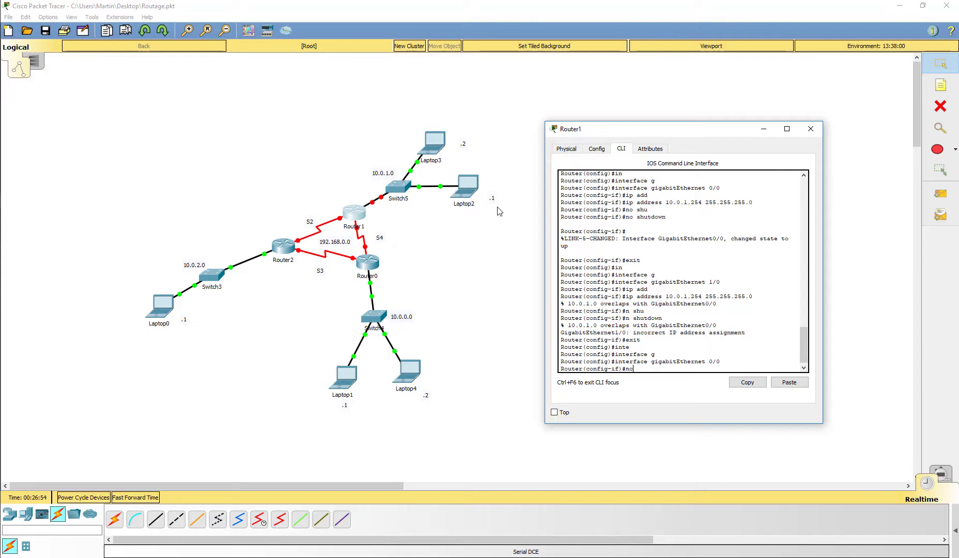
# Remove the IP address from Router1's gigabitEthernet 0/0 interface and shut the interface down
pyautogui.write('no ip address')
pyautogui.press('Return')
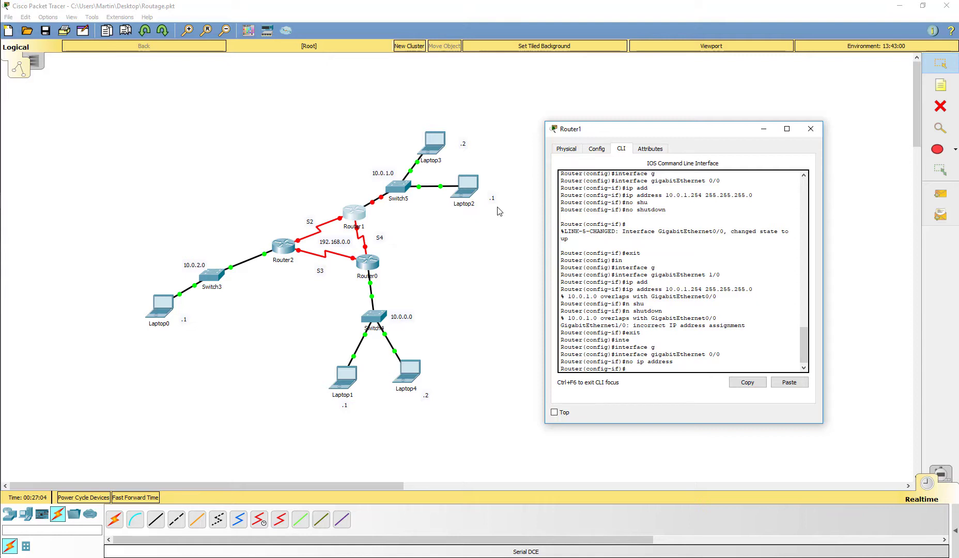
pyautogui.write('shut')
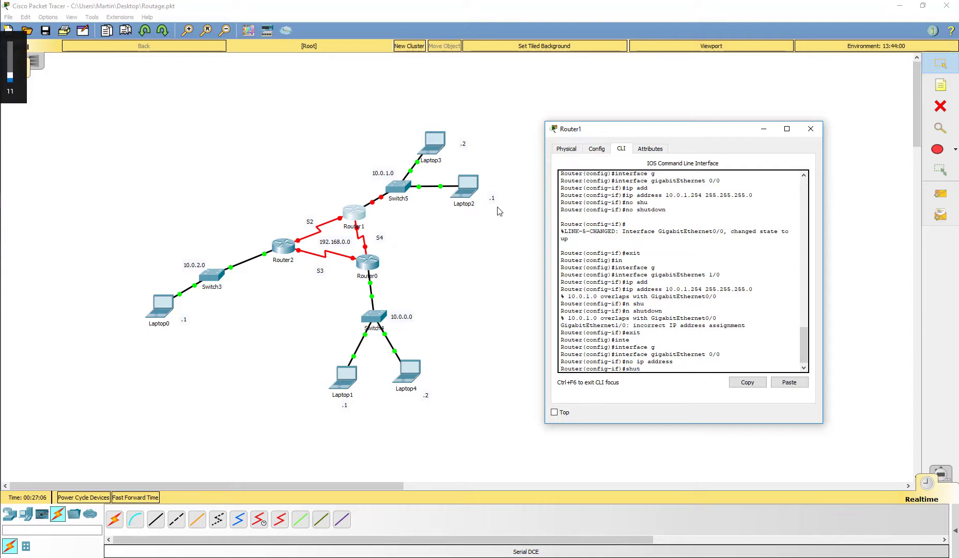
pyautogui.press('Tab')
pyautogui.press('Return')
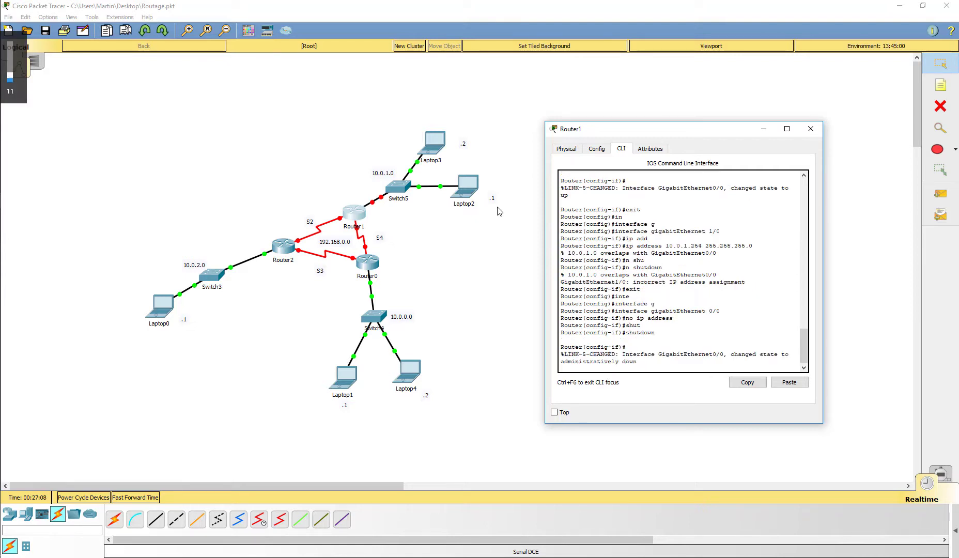
pyautogui.press('Return')
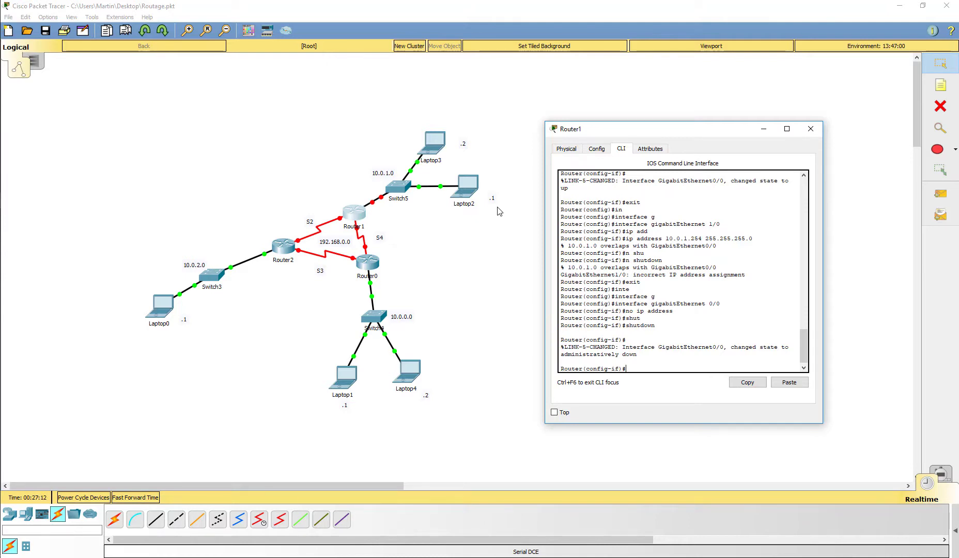
# Leave gigabitEthernet 0/0 interface mode on Router1 and enter configuration mode for gigabitEthernet 1/0 again
pyautogui.write('in')
pyautogui.press('BackSpace')
pyautogui.press('BackSpace')
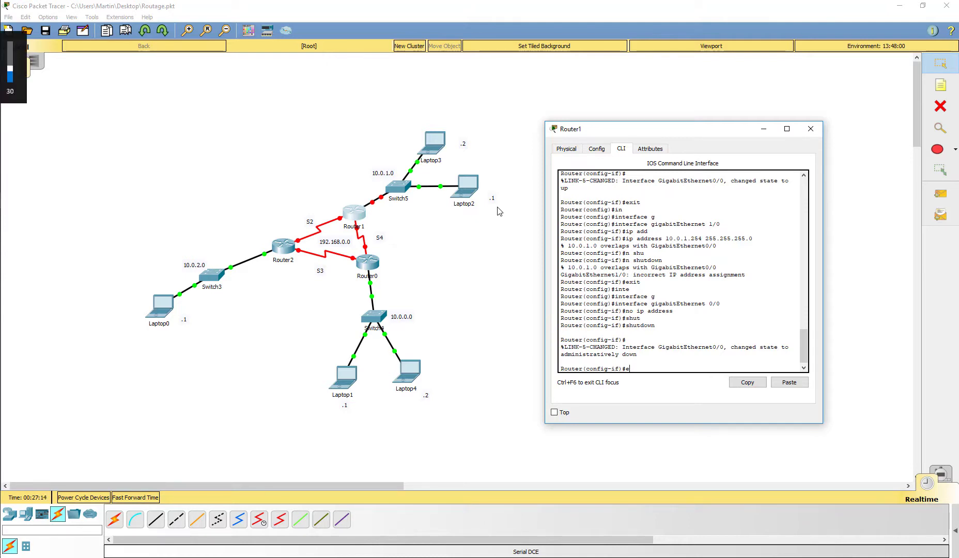
pyautogui.write('exit')
pyautogui.press('Return')
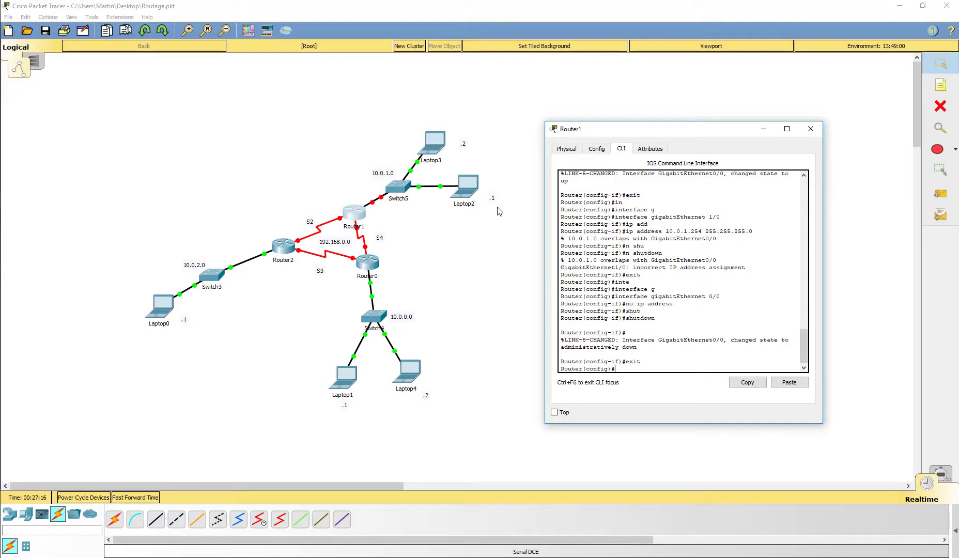
pyautogui.write('inter')
pyautogui.press('Tab')
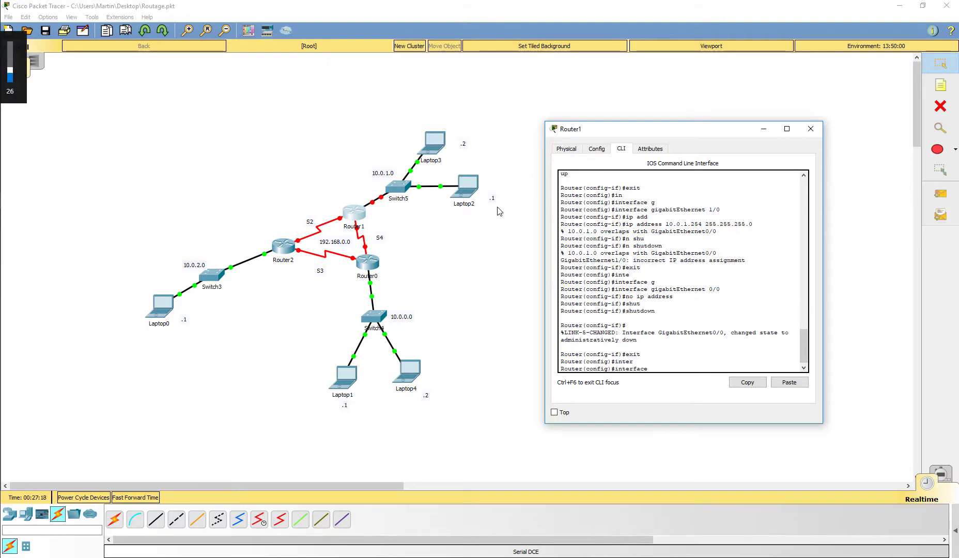
pyautogui.write('g')
pyautogui.press('Tab')
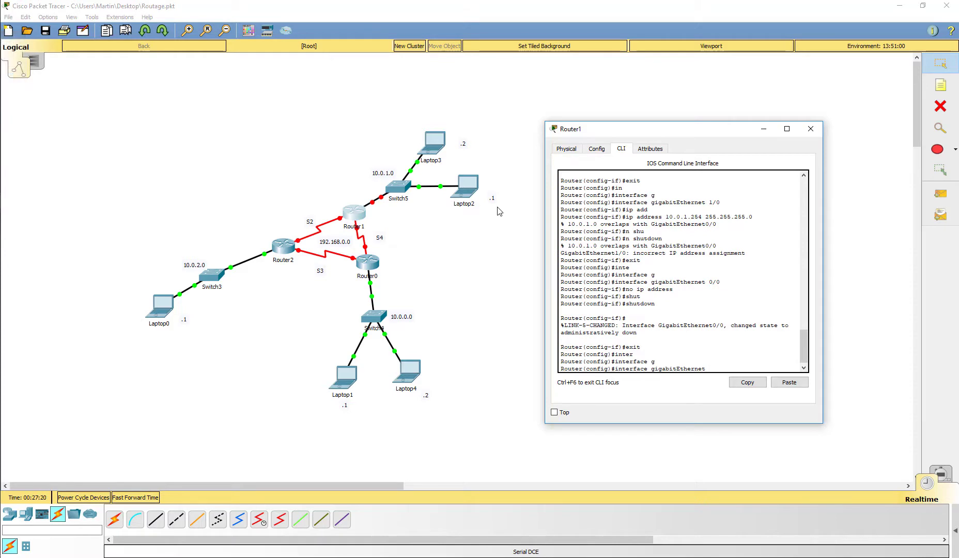
pyautogui.write('1/0')
pyautogui.press('Return')
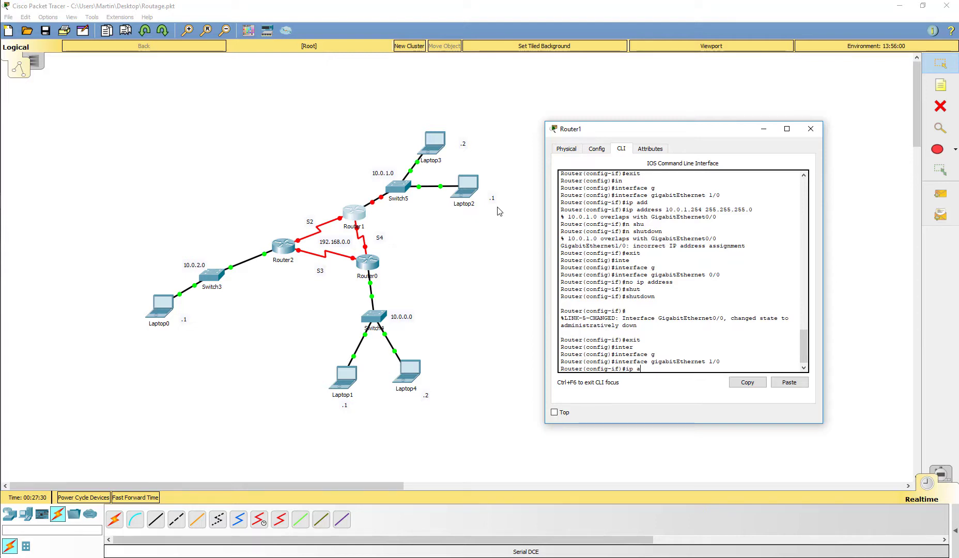
# Assign IP address 10.0.1.254 with mask 255.255.255.0 to Router1's gigabitEthernet 1/0 interface and enable it with no shutdown
pyautogui.write('ip addr')
pyautogui.press('Tab')
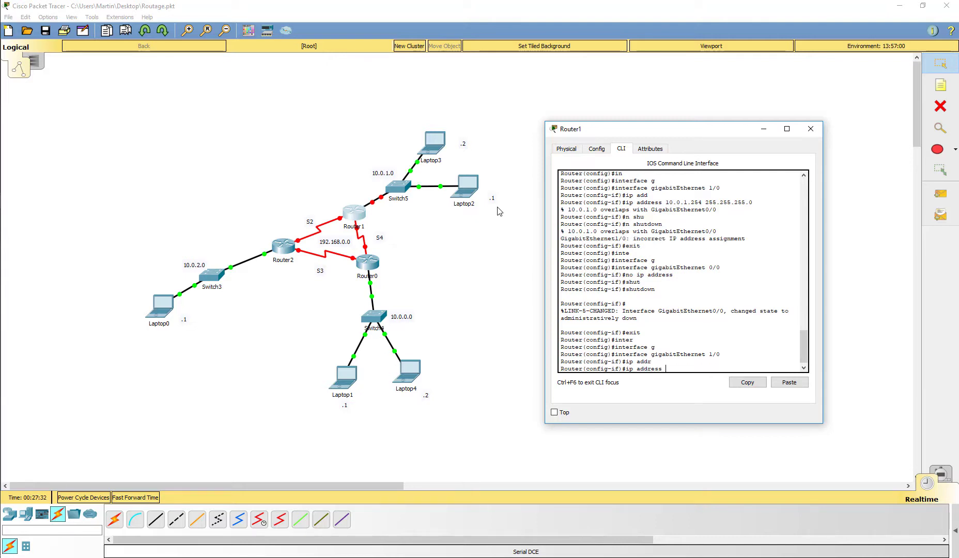
pyautogui.write('10.0.1.254 255.255.255.0')
pyautogui.press('Return')
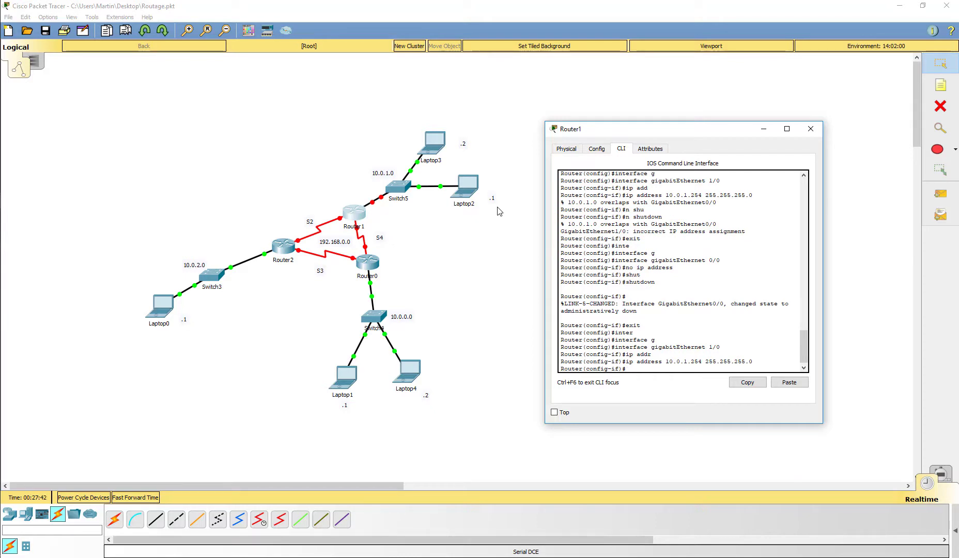
pyautogui.press('XF86AudioLowerVolume')
pyautogui.press('XF86AudioLowerVolume')
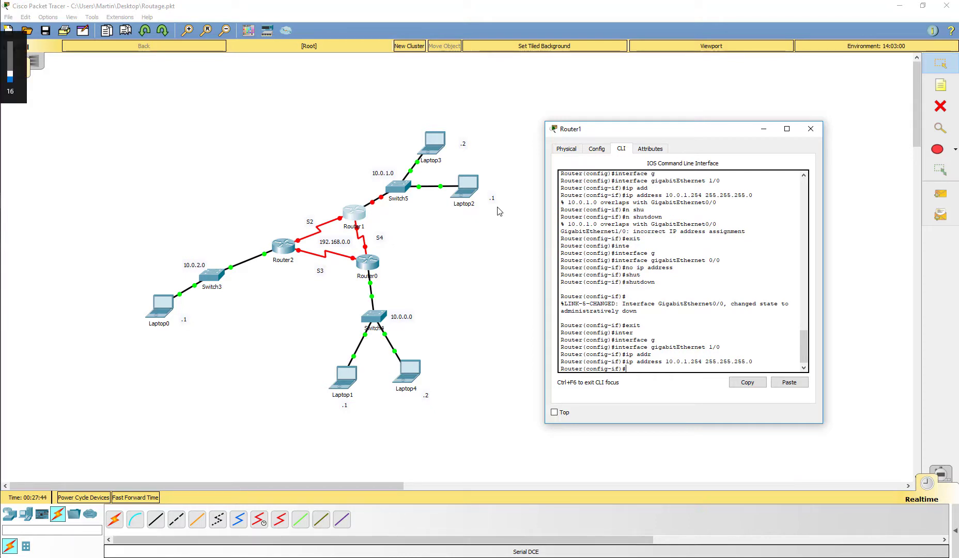
pyautogui.write('no s')
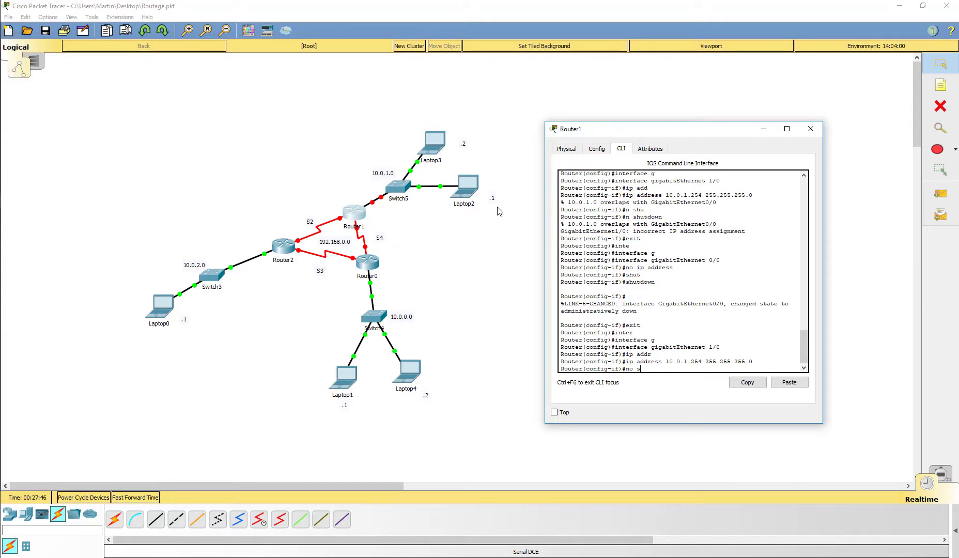
pyautogui.write('h')
pyautogui.press('Tab')
pyautogui.press('Return')
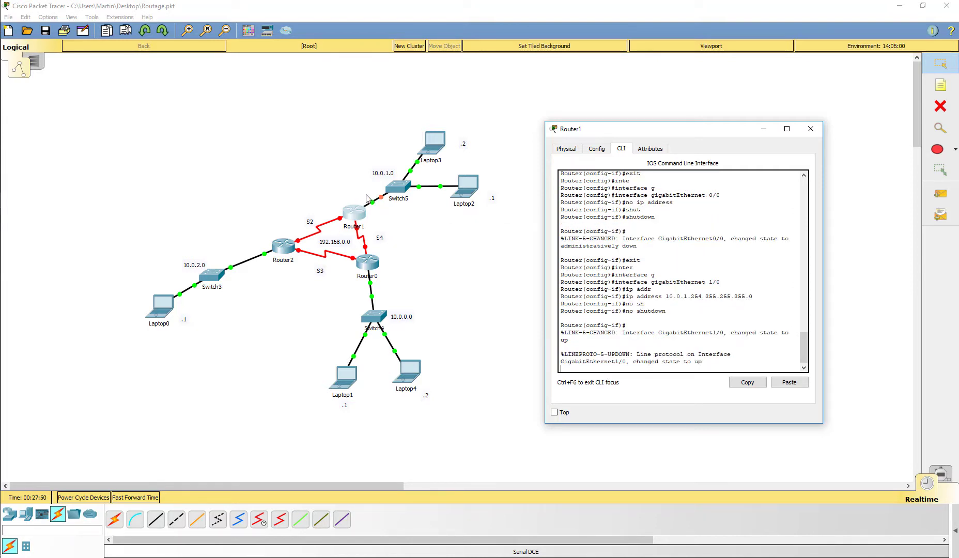
pyautogui.press('XF86AudioLowerVolume')
pyautogui.press('XF86AudioLowerVolume')
pyautogui.press('XF86AudioLowerVolume')
pyautogui.press('XF86AudioLowerVolume')
pyautogui.press('XF86AudioLowerVolume')
pyautogui.press('XF86AudioLowerVolume')
# Close Router1's window and set Laptop1's default gateway to 10.0.0.254 in its IP configuration
pyautogui.click(810, 130)
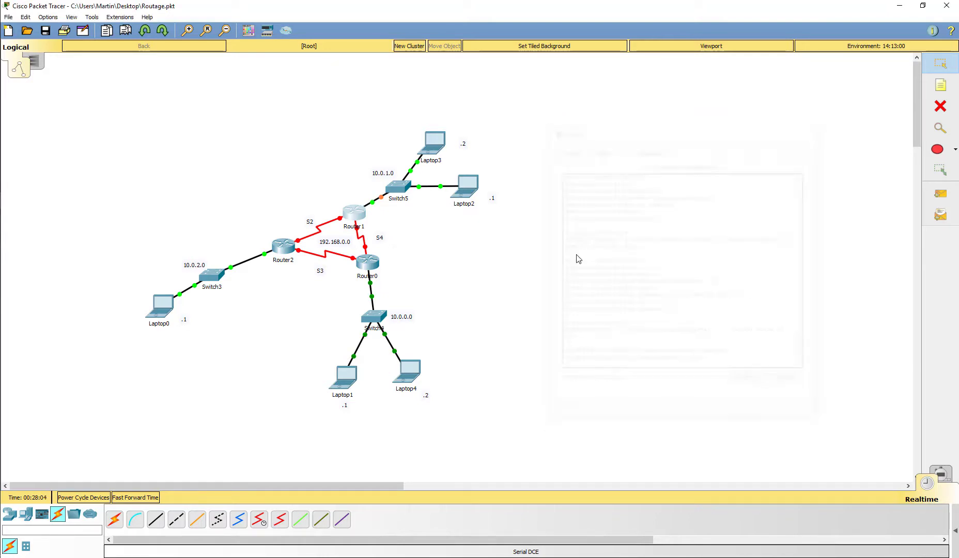
pyautogui.click(353, 385)
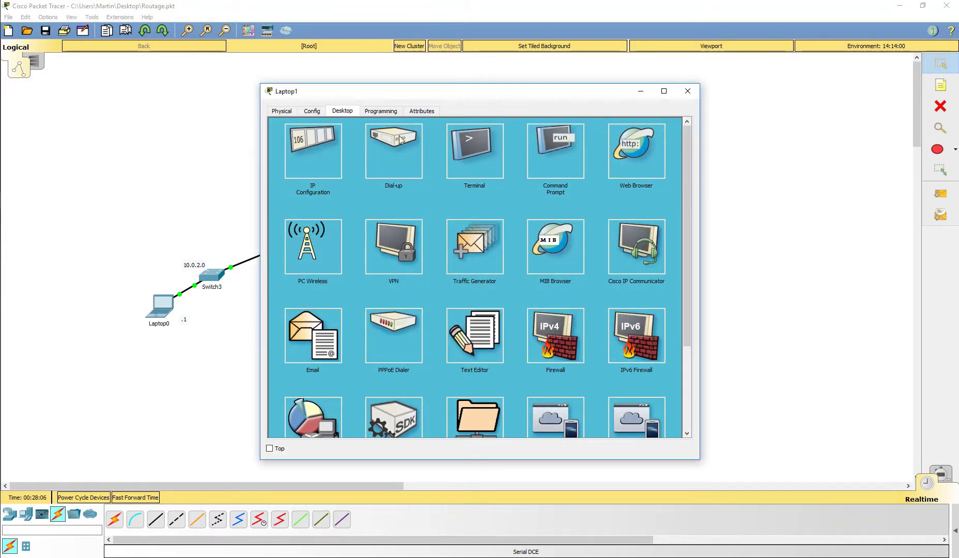
pyautogui.click(331, 139)
pyautogui.moveTo(398, 93); pyautogui.dragTo(646, 97)
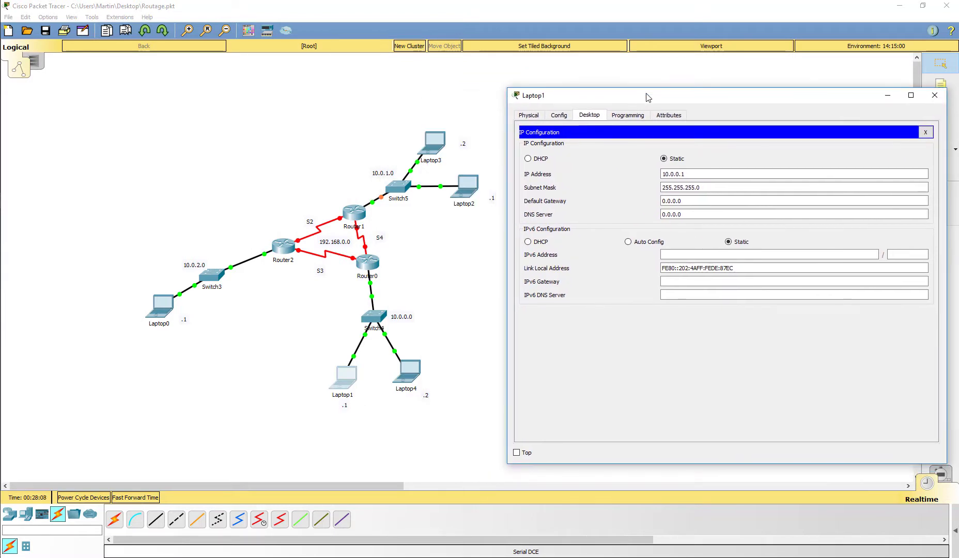
pyautogui.moveTo(688, 201); pyautogui.dragTo(650, 201)
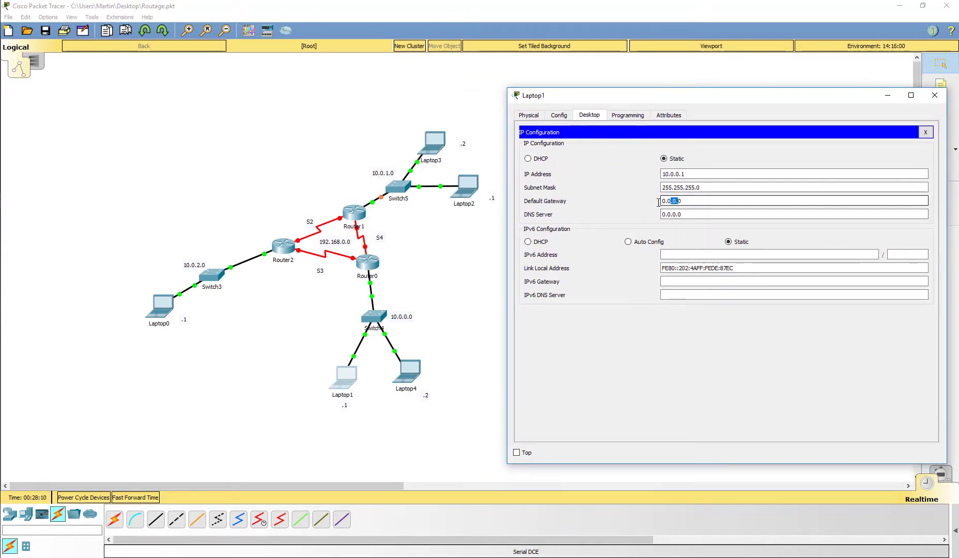
pyautogui.write('10.0.0')
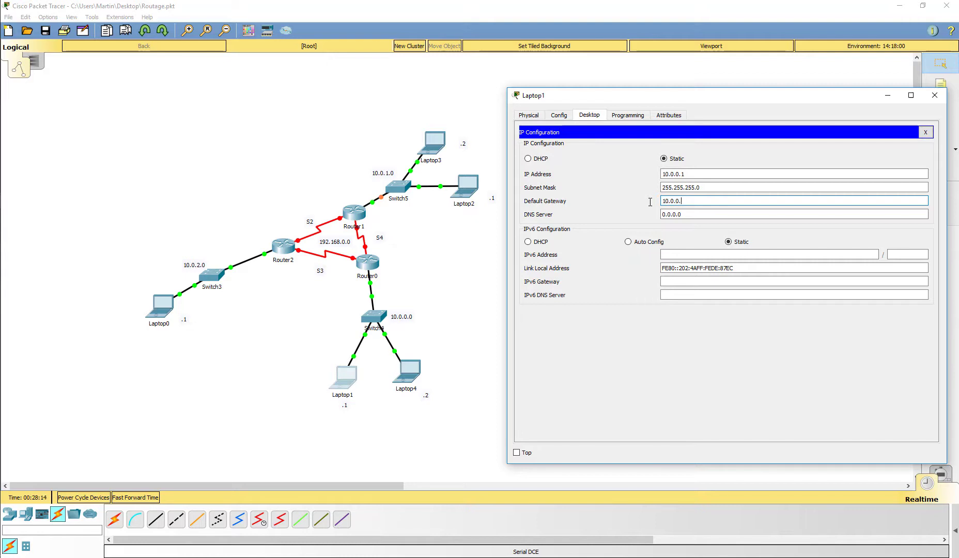
pyautogui.write('.254')
pyautogui.click(934, 95)
# Set Laptop4's default gateway to 10.0.0.254 in its IP configuration and close the laptop's window
pyautogui.click(408, 371)
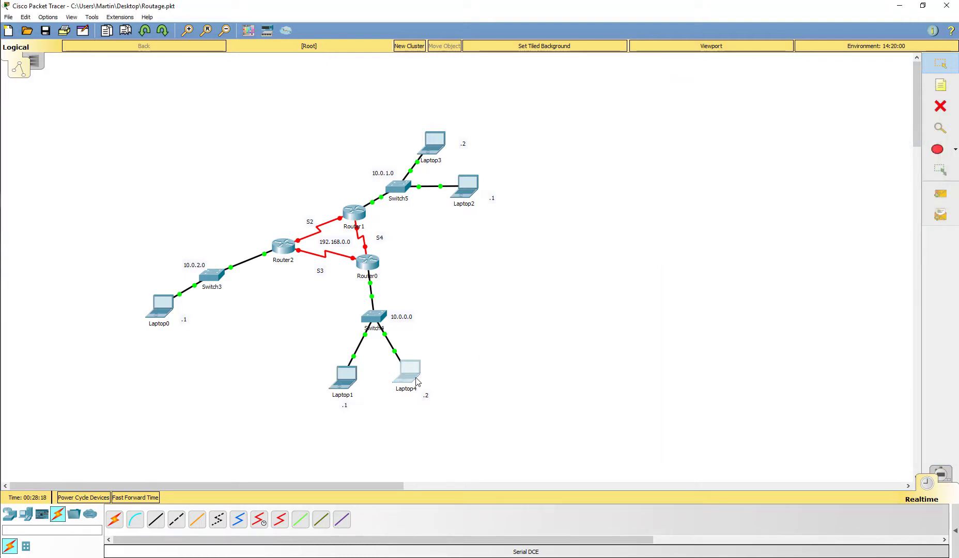
pyautogui.click(318, 160)
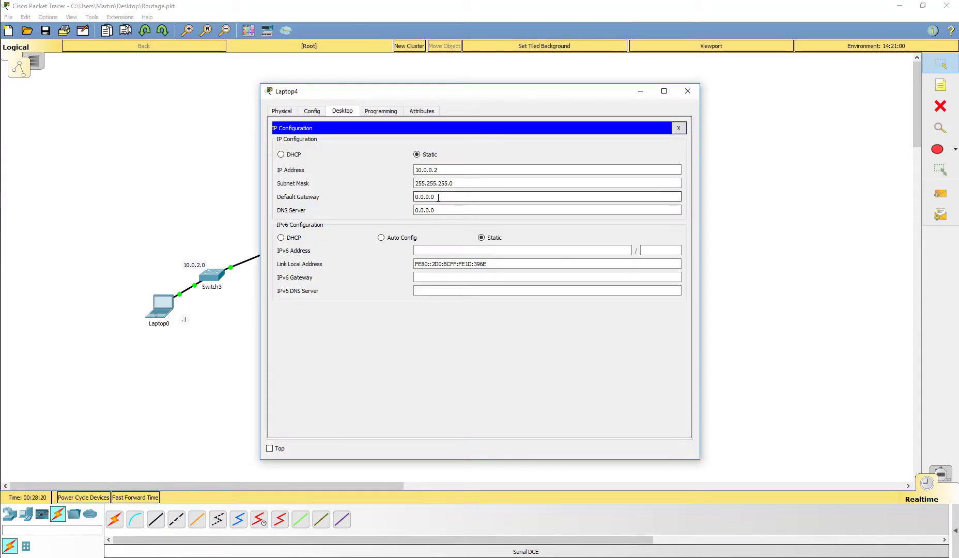
pyautogui.moveTo(438, 198); pyautogui.dragTo(392, 197)
pyautogui.press('BackSpace')
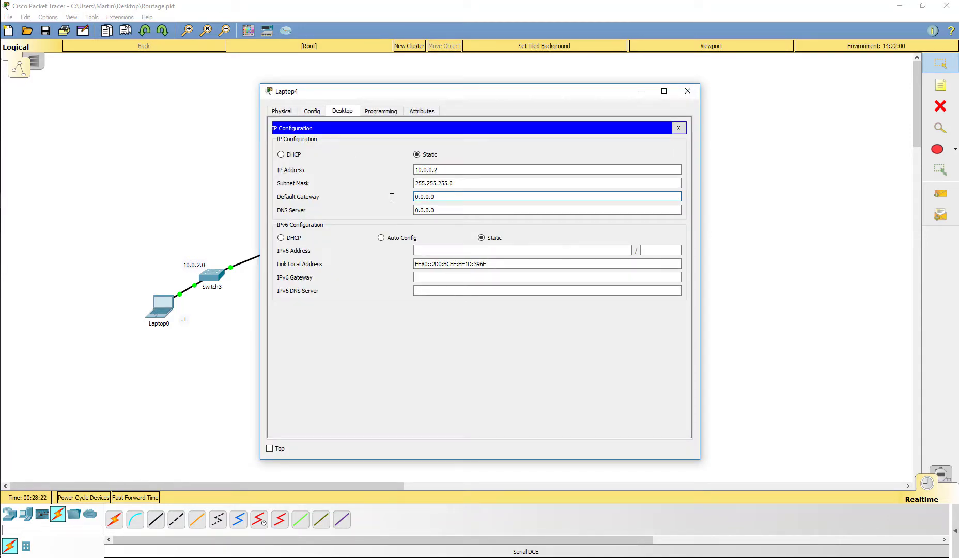
pyautogui.write('10')
pyautogui.click(438, 197)
pyautogui.press('BackSpace')
pyautogui.write('254')
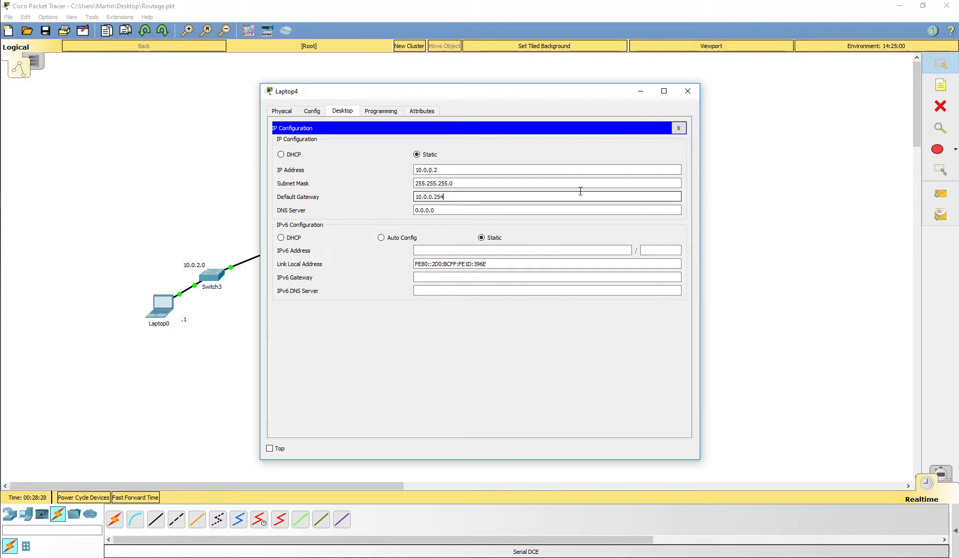
pyautogui.click(688, 91)
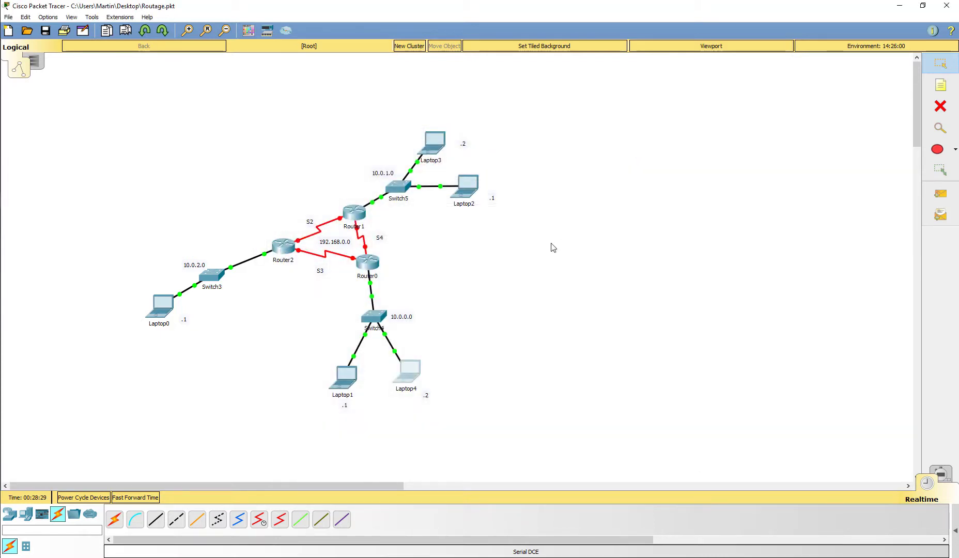
# Set Laptop2's default gateway to 10.0.1.254 in its IP configuration and close the laptop's window
pyautogui.click(475, 194)
pyautogui.moveTo(442, 96); pyautogui.dragTo(738, 97)
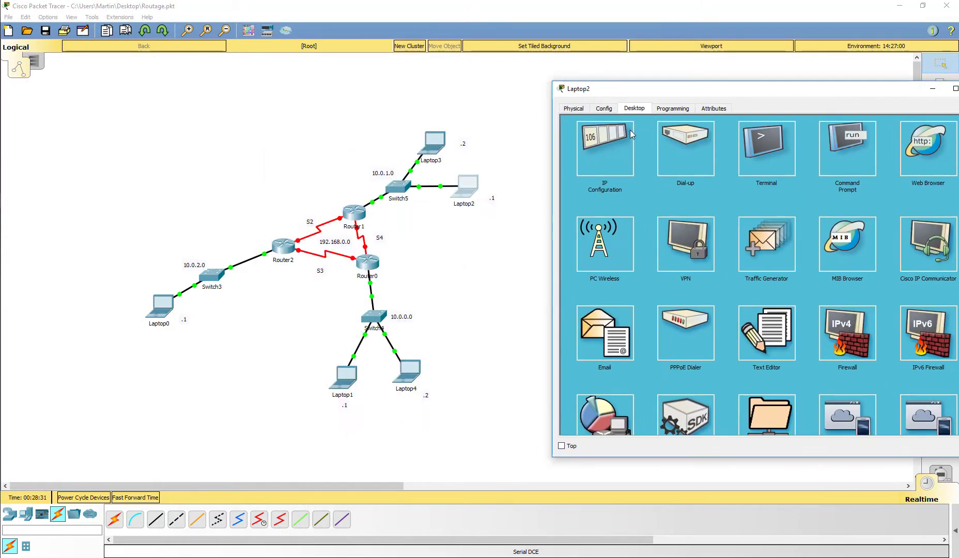
pyautogui.click(630, 129)
pyautogui.doubleClick(716, 194)
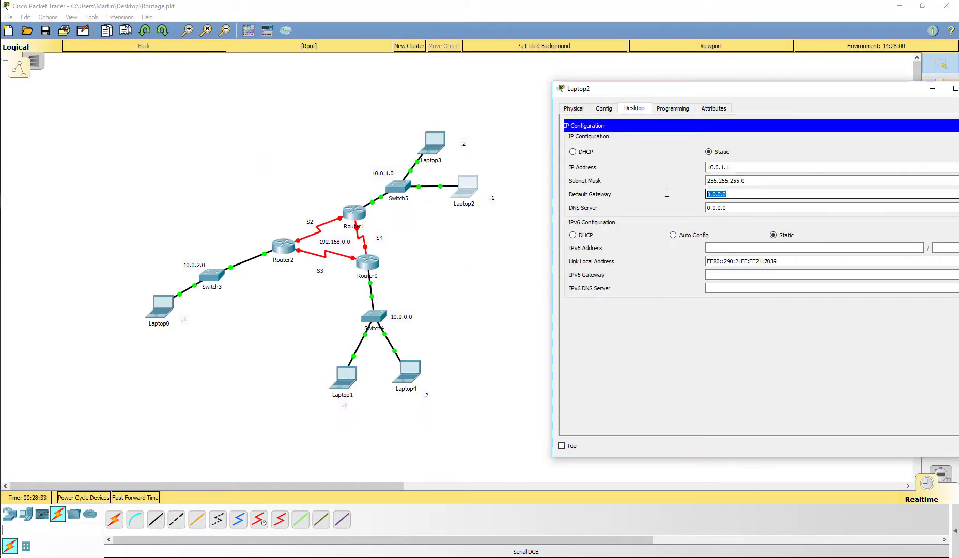
pyautogui.write('10.')
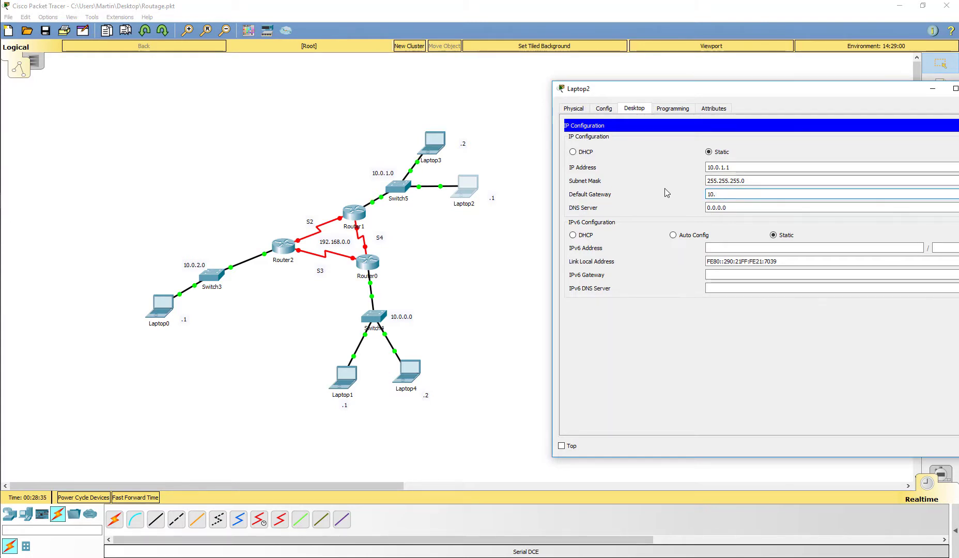
pyautogui.write('0.1.254')
pyautogui.hotkey('ctrl', 'a')
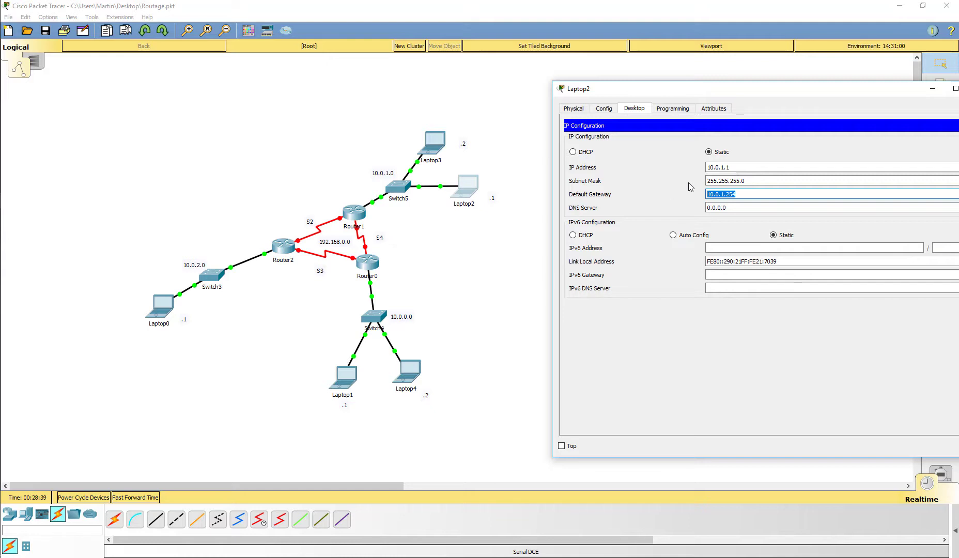
pyautogui.moveTo(756, 90); pyautogui.dragTo(600, 129)
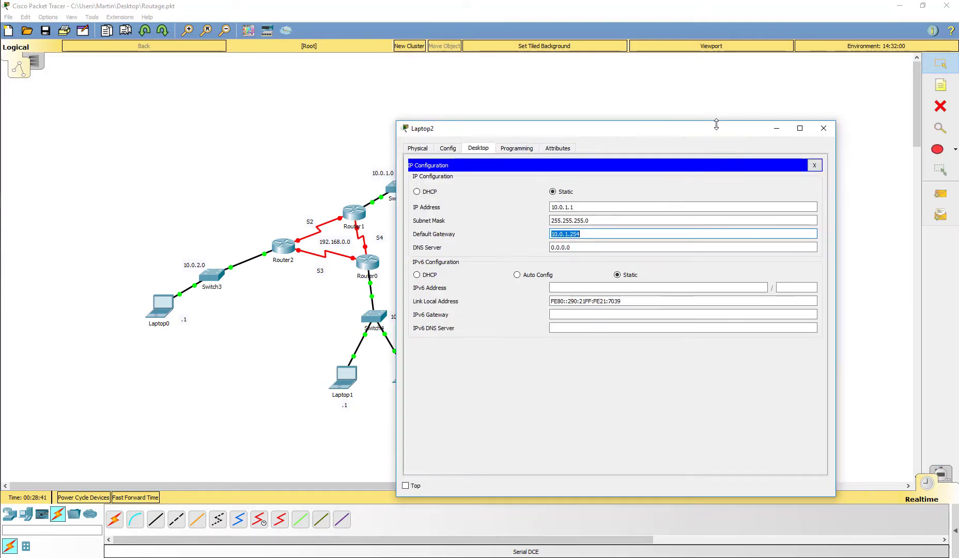
pyautogui.click(829, 131)
# Set Laptop3's default gateway to 10.0.1.254 in its IP configuration and close the laptop's window
pyautogui.click(431, 144)
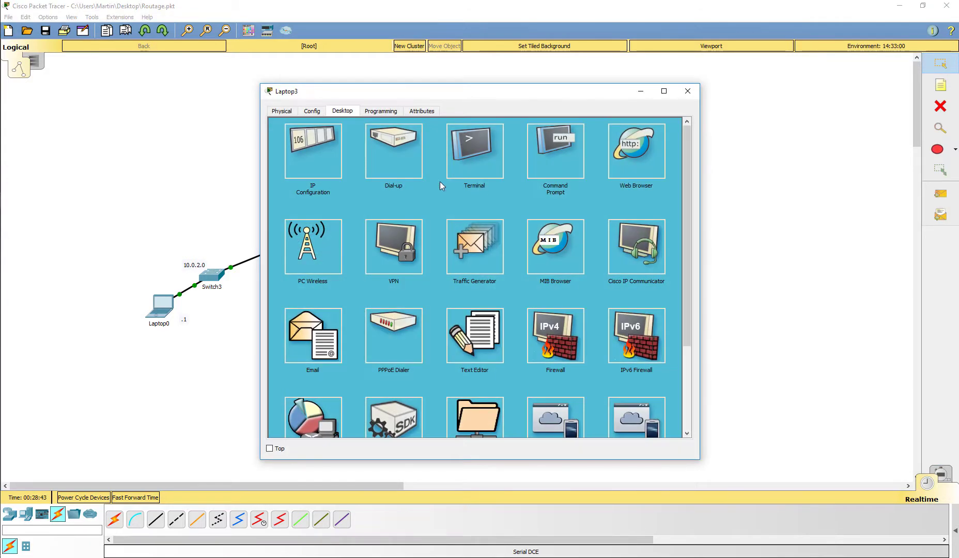
pyautogui.click(322, 160)
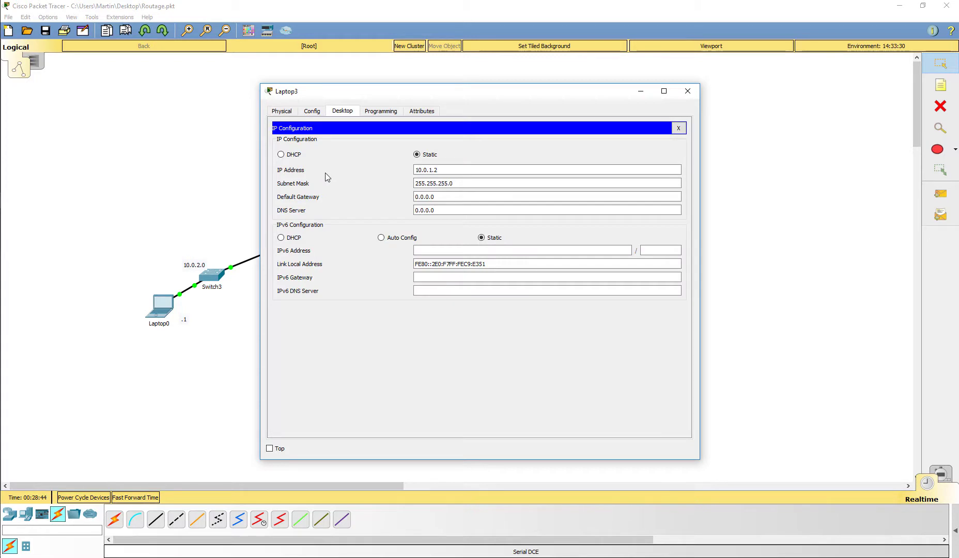
pyautogui.click(449, 199)
pyautogui.moveTo(449, 198); pyautogui.dragTo(411, 194)
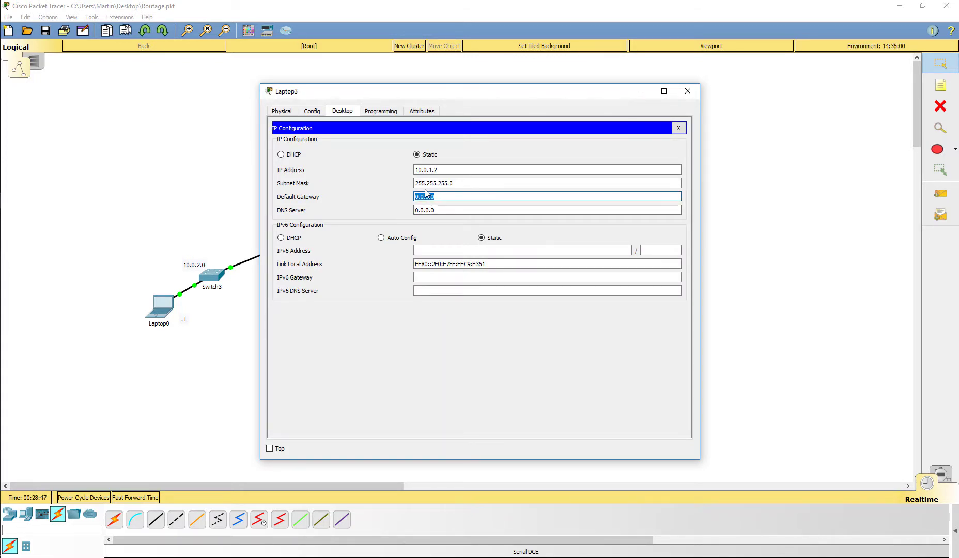
pyautogui.write('10.0.1.254')
pyautogui.press('Tab')
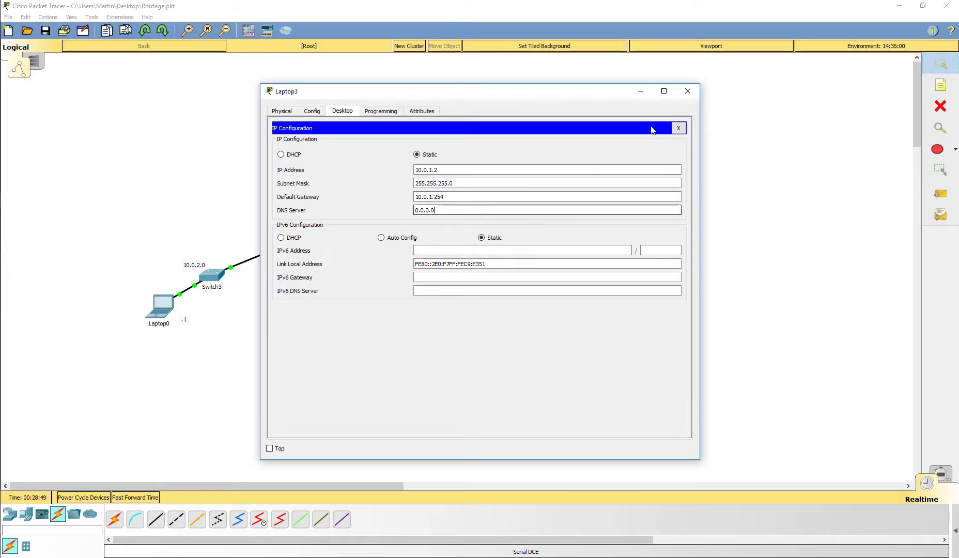
pyautogui.click(686, 95)
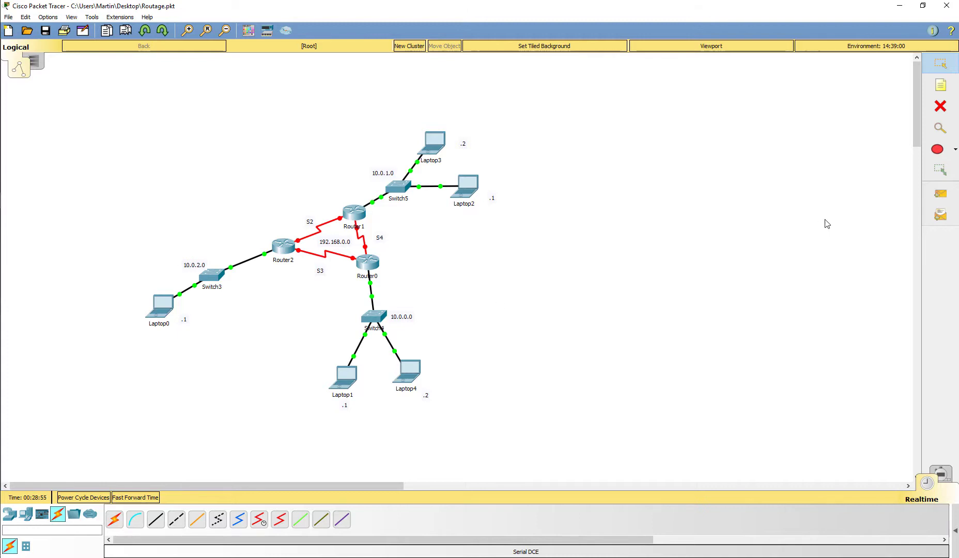
# Show the PDU list and send simple test PDUs from Laptop2 to Laptop3 and from Laptop2 to Router1
pyautogui.click(955, 531)
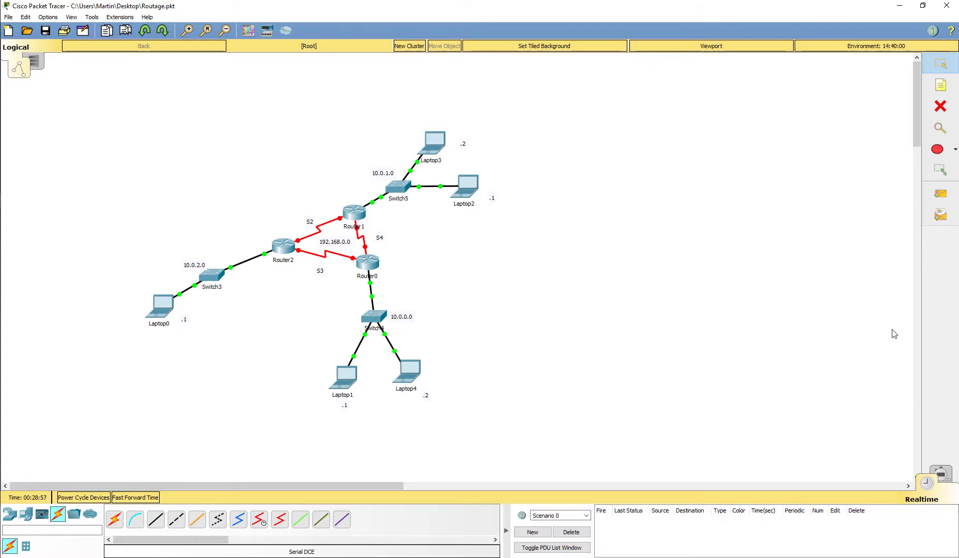
pyautogui.click(940, 201)
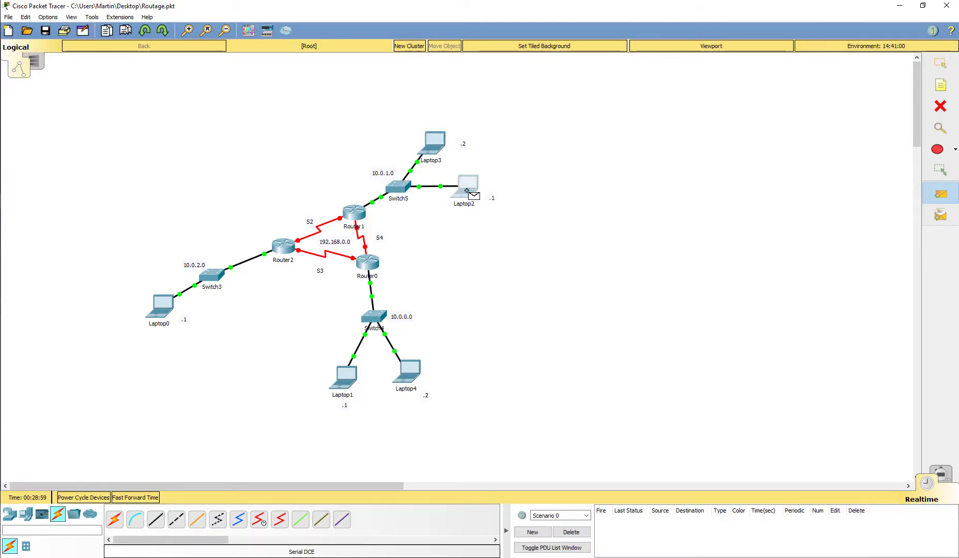
pyautogui.click(467, 187)
pyautogui.click(434, 148)
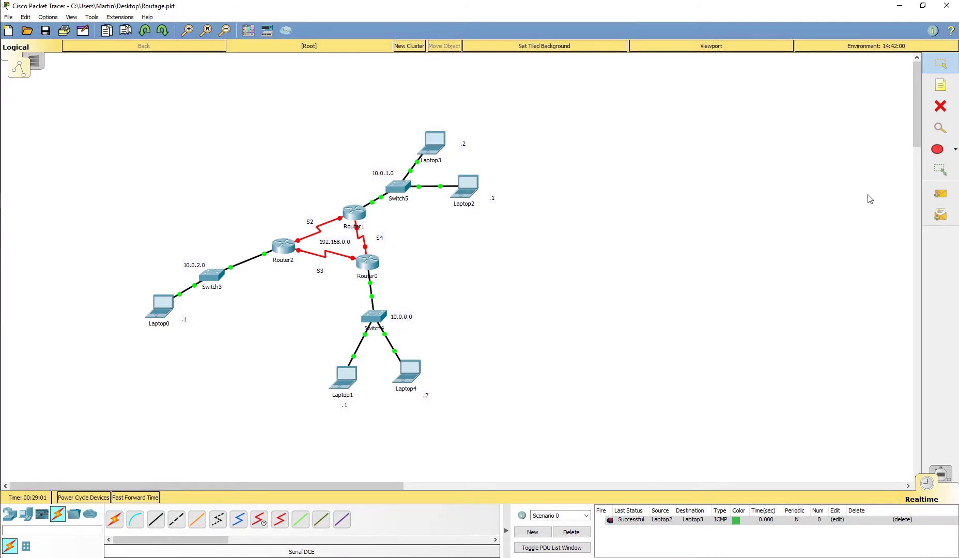
pyautogui.click(937, 199)
pyautogui.click(467, 190)
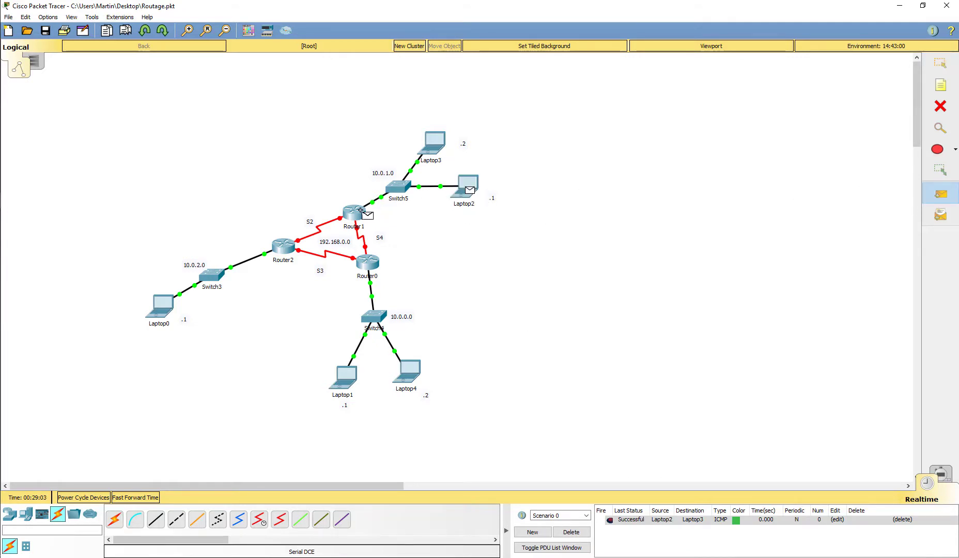
pyautogui.click(355, 213)
# Send simple test PDUs from Laptop4 to Router0 and from Laptop4 to Laptop1
pyautogui.click(940, 194)
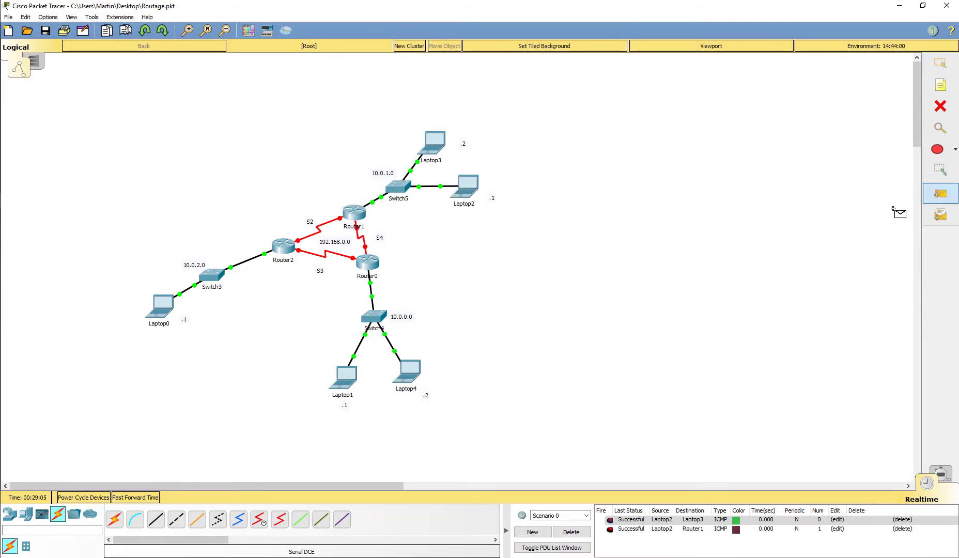
pyautogui.click(413, 373)
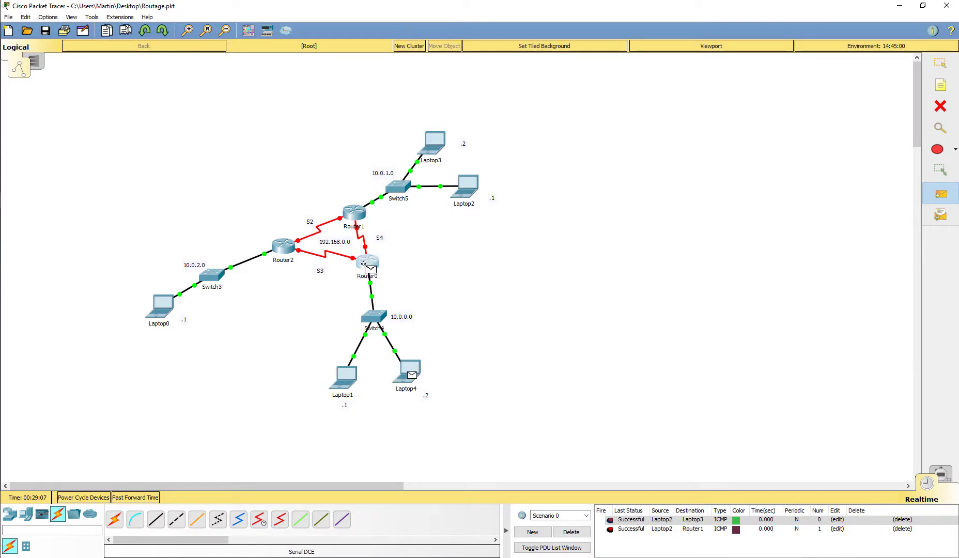
pyautogui.click(367, 264)
pyautogui.click(940, 195)
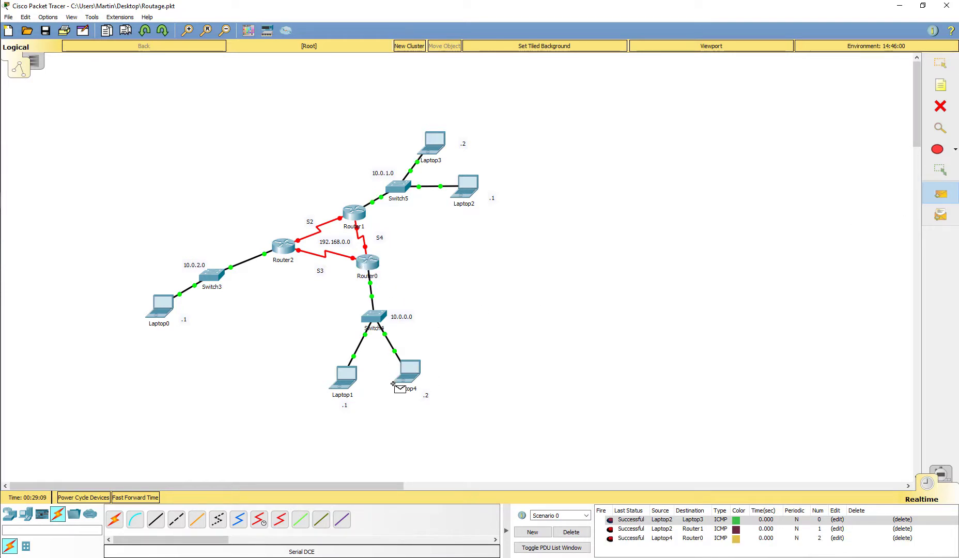
pyautogui.click(408, 376)
pyautogui.click(344, 378)
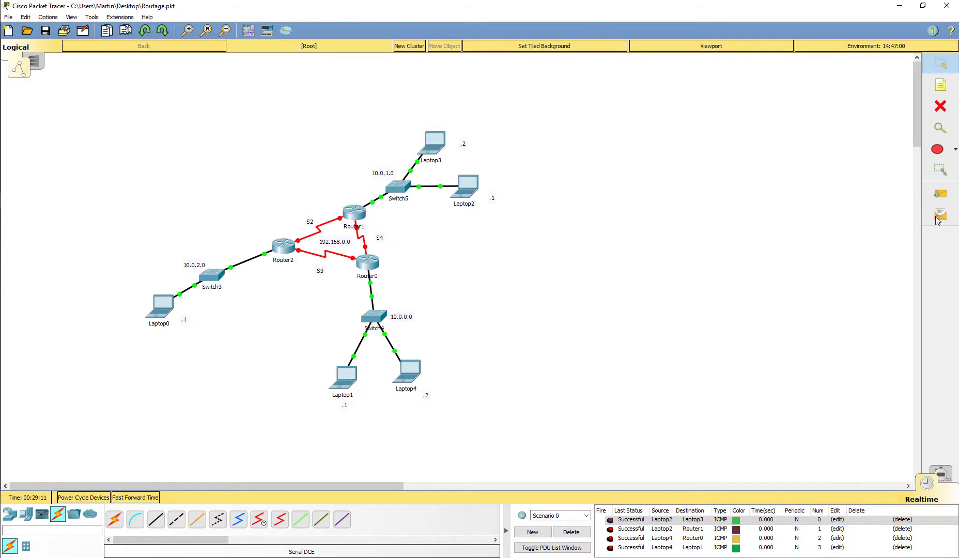
# Send a simple test PDU from Laptop0 to Router2
pyautogui.click(939, 196)
pyautogui.click(159, 309)
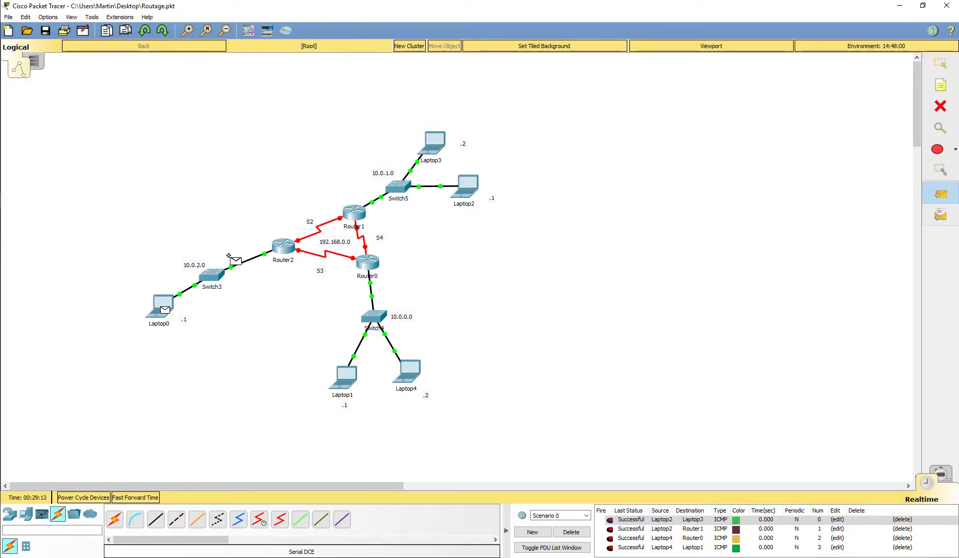
pyautogui.click(288, 252)
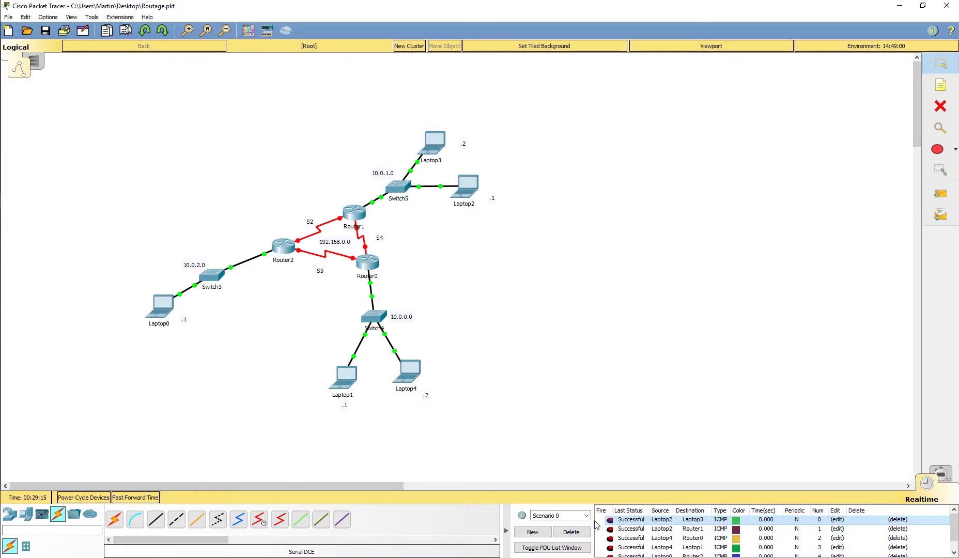
# Delete the scenario's existing test PDUs and send a simple PDU from Laptop4 to Laptop3
pyautogui.click(571, 533)
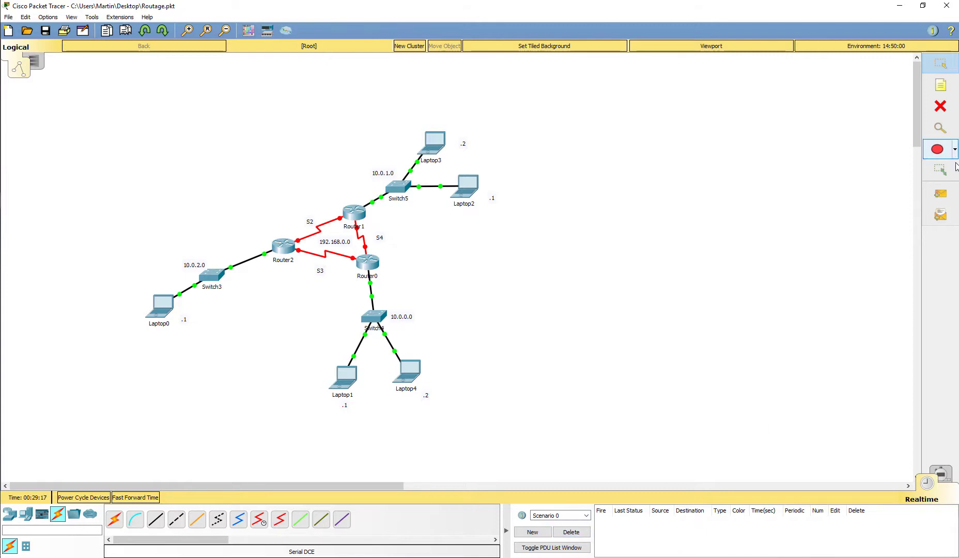
pyautogui.click(946, 195)
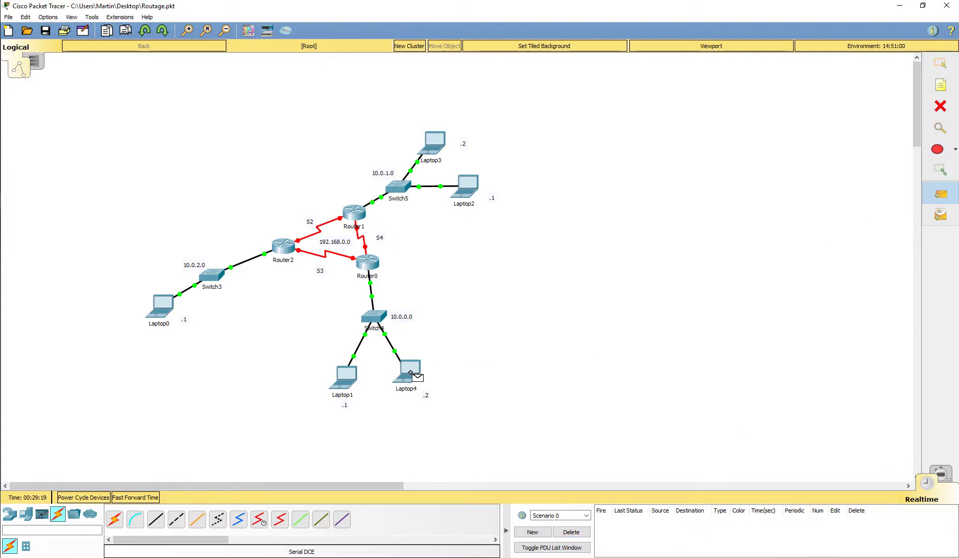
pyautogui.click(411, 373)
pyautogui.click(437, 141)
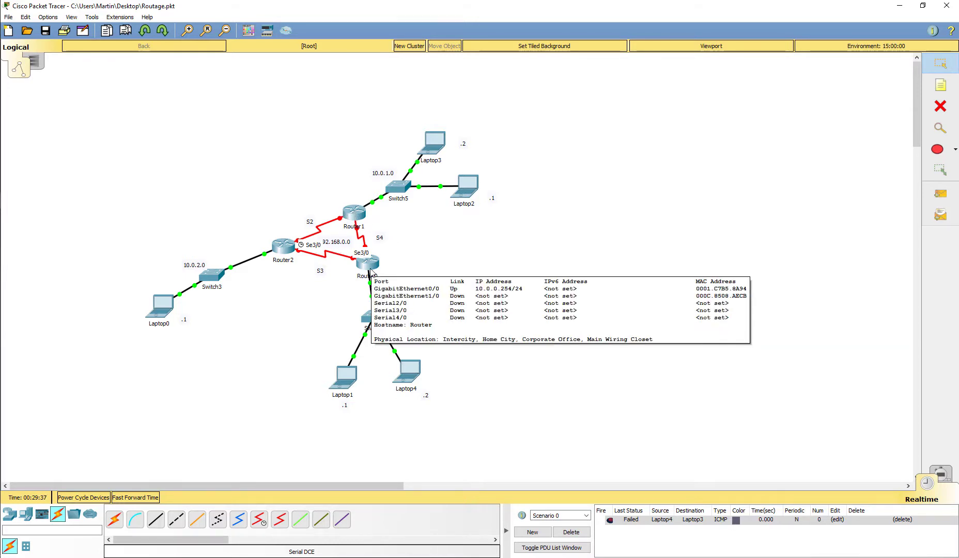
# Open Router1's command line beside the topology, return to privileged mode and enter global configuration with conf t
pyautogui.click(354, 212)
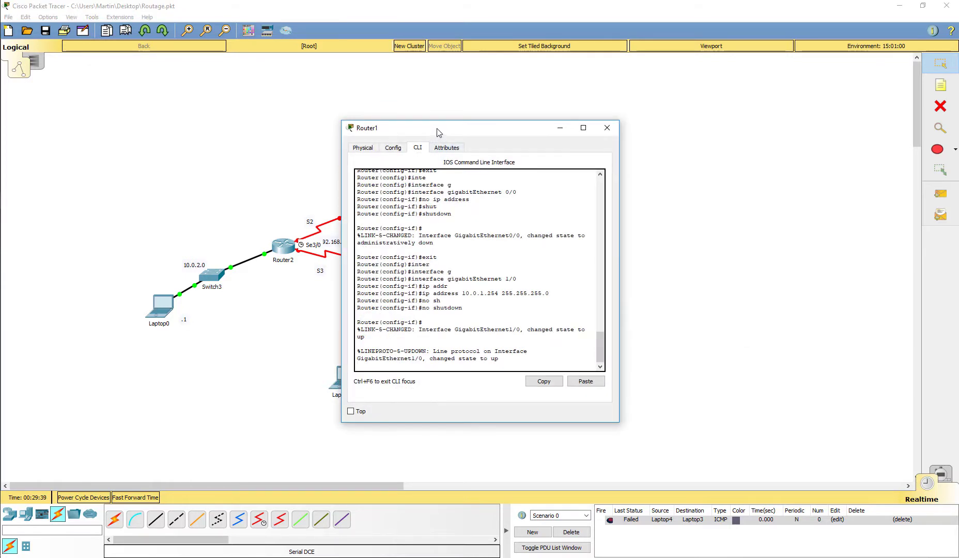
pyautogui.moveTo(434, 131); pyautogui.dragTo(684, 144)
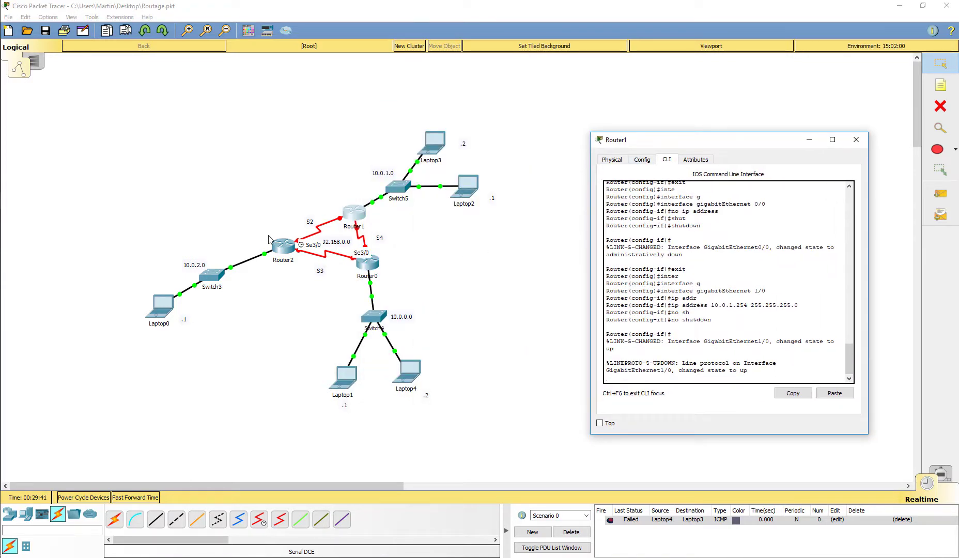
pyautogui.press('Return')
pyautogui.press('Return')
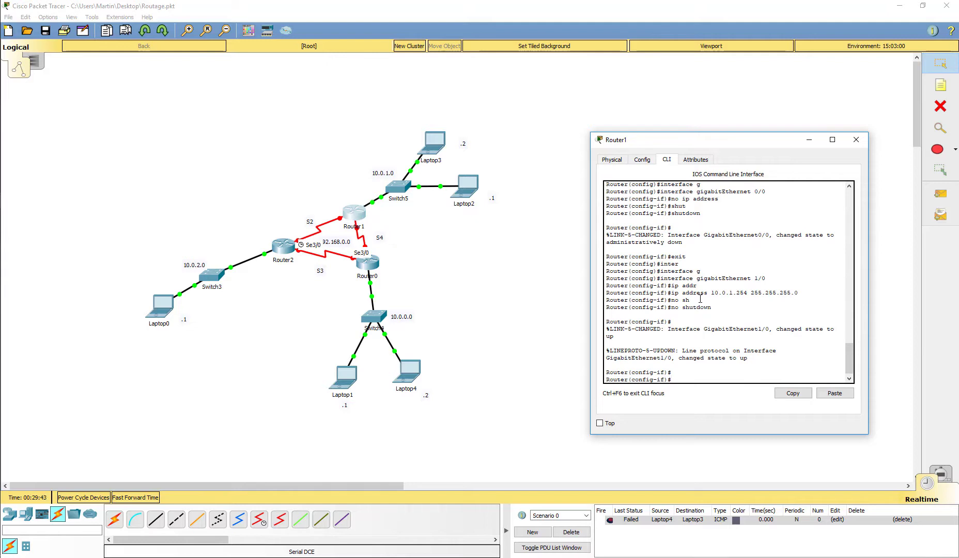
pyautogui.hotkey('ctrl', 'z')
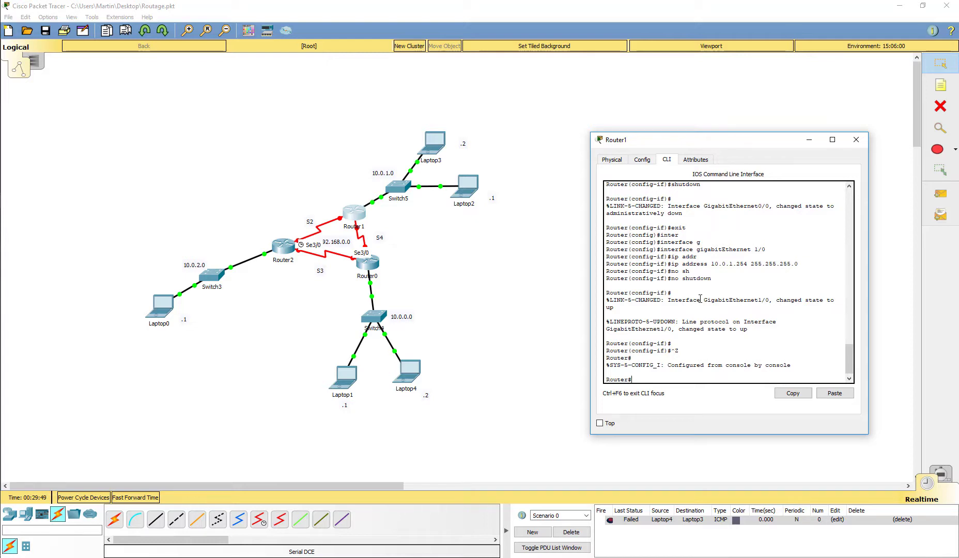
pyautogui.write('conf')
pyautogui.write(' t')
pyautogui.press('Return')
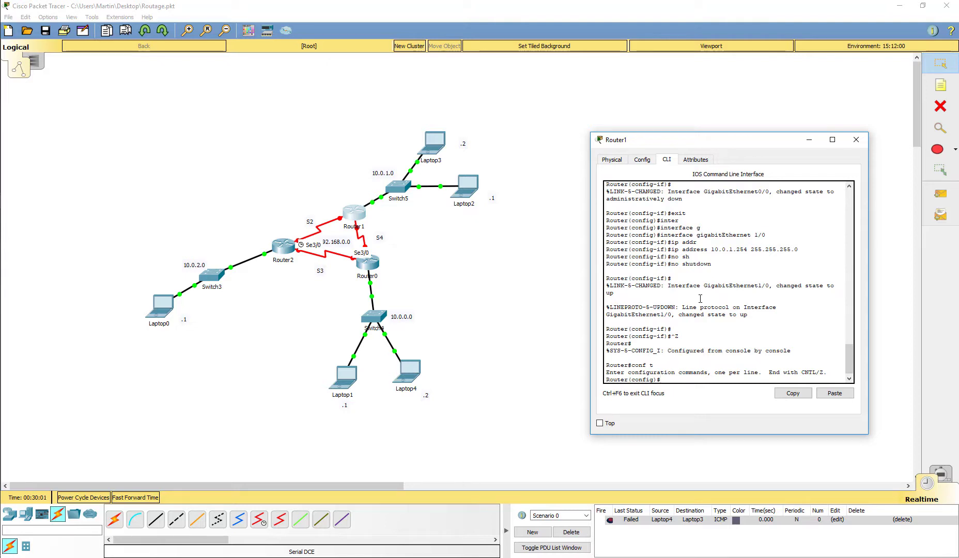
# Enter interface configuration mode for serial 2/0 on Router1
pyautogui.write('int')
pyautogui.press('Tab')
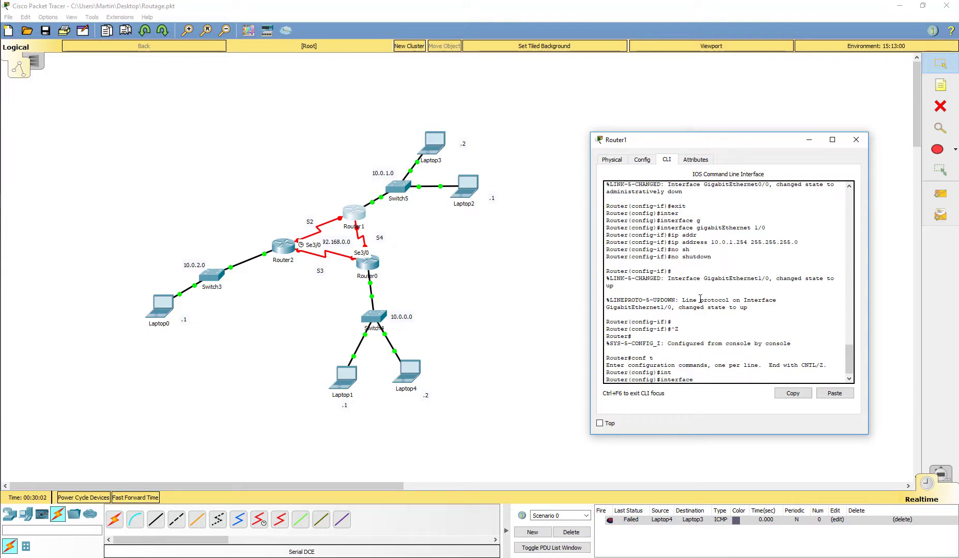
pyautogui.write('s')
pyautogui.press('Tab')
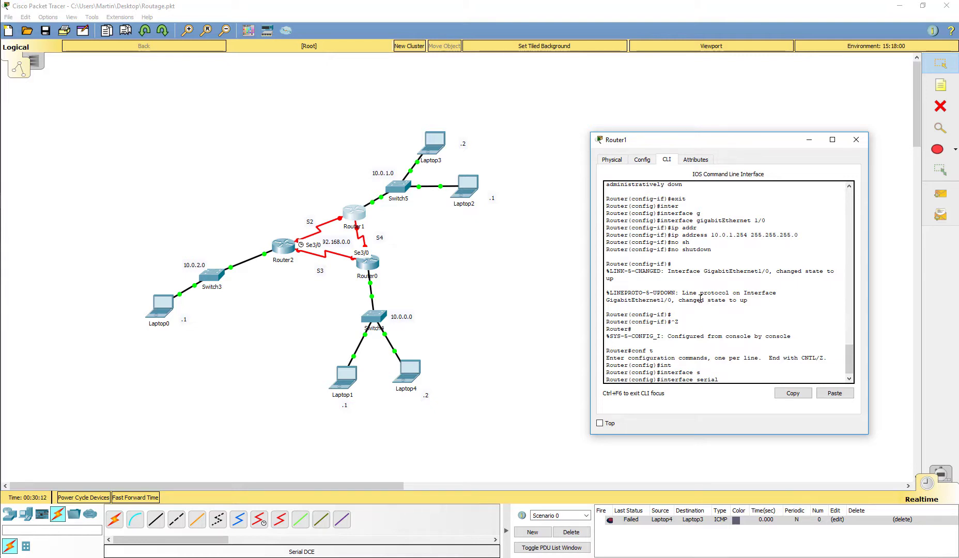
pyautogui.write('2/0')
pyautogui.press('Return')
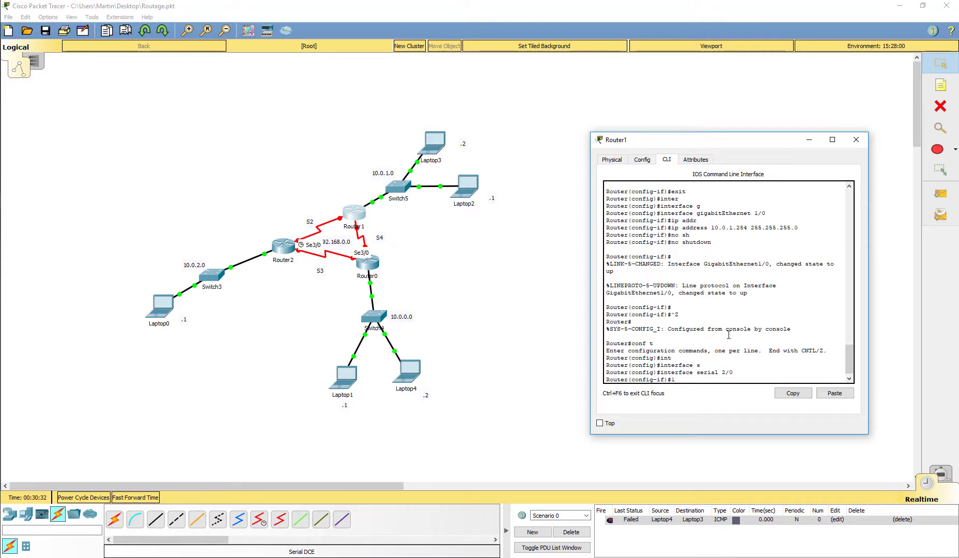
# Try to give serial 2/0 the address by entering only 192.168.2.1 255.255.255.0
pyautogui.write('92.168')
pyautogui.write('.2.1 255.255.22')
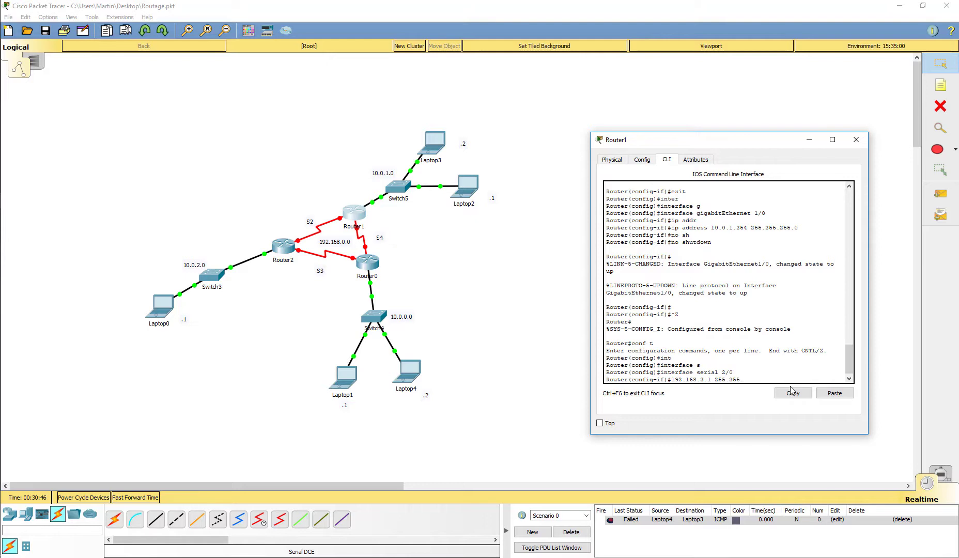
pyautogui.write('5')
pyautogui.press('BackSpace')
pyautogui.press('BackSpace')
pyautogui.write('55')
pyautogui.press('Return')
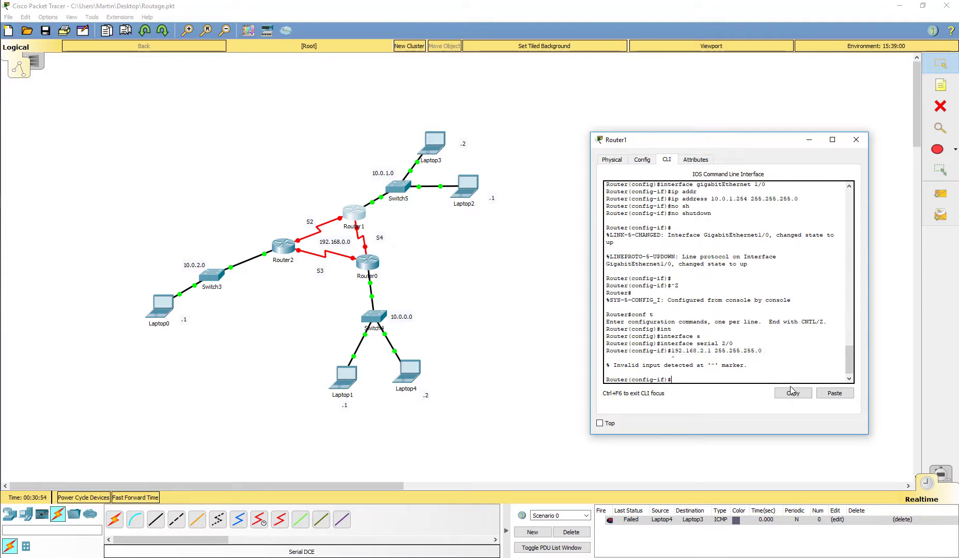
# Assign IP address 192.168.2.1 255.255.255.0 to Router1's serial 2/0, enable it with no shutdown and leave configuration mode
pyautogui.press('Up')
pyautogui.write('ip address 192.168.2.1 255.255.255.0')
pyautogui.press('Return')
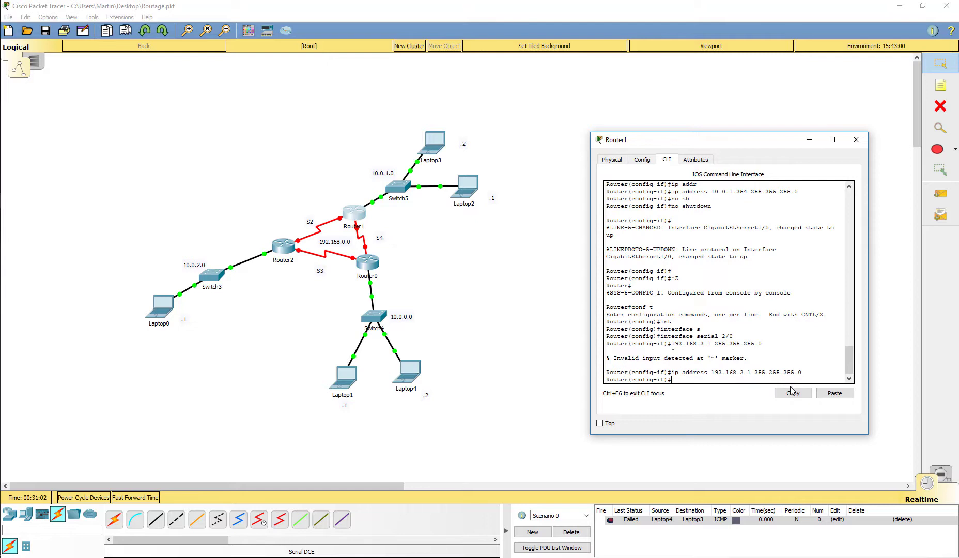
pyautogui.write('no shu')
pyautogui.press('Return')
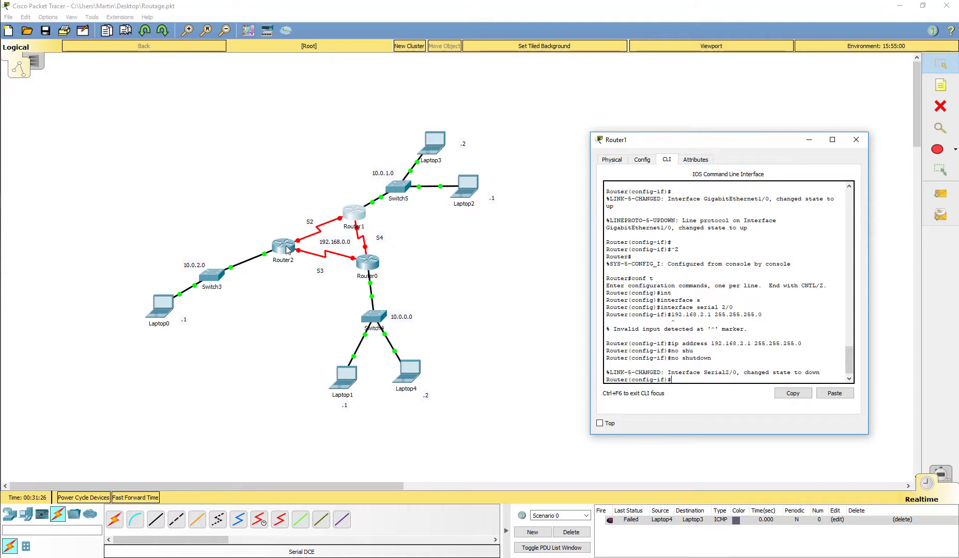
pyautogui.doubleClick(748, 344)
pyautogui.moveTo(748, 345); pyautogui.dragTo(712, 346)
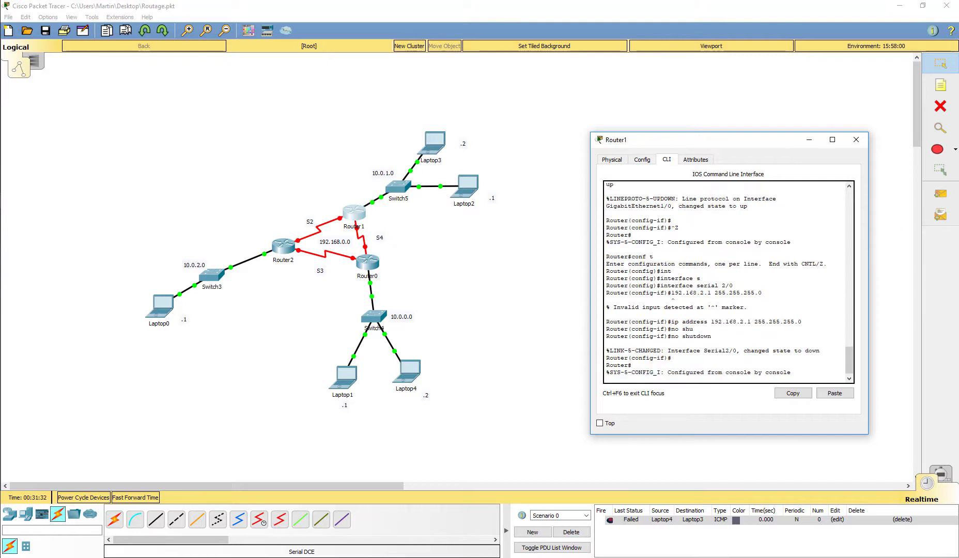
# Label the S2 link's ends with the notes 192.168.2.1 beside Router1 and 192.168.2.2 beside Router2
pyautogui.click(932, 92)
pyautogui.click(310, 197)
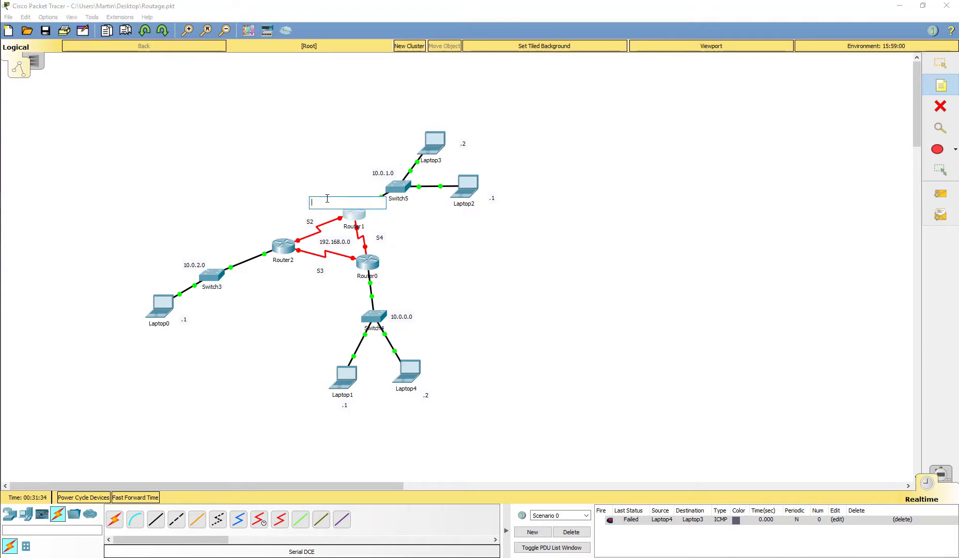
pyautogui.write('10.0.1.254')
pyautogui.moveTo(340, 203); pyautogui.dragTo(298, 197)
pyautogui.write('192.168.2.1')
pyautogui.click(247, 225)
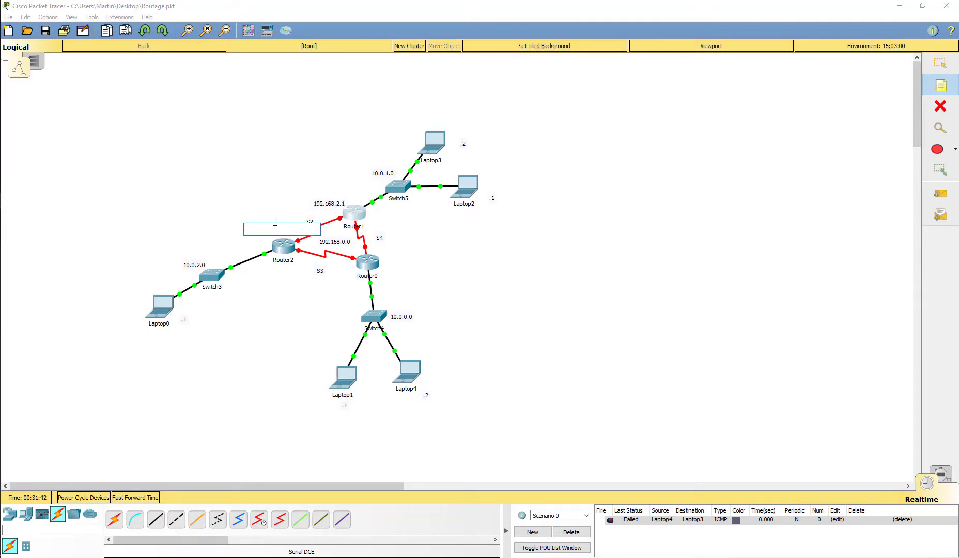
pyautogui.write('192.168.2.2')
pyautogui.click(270, 199)
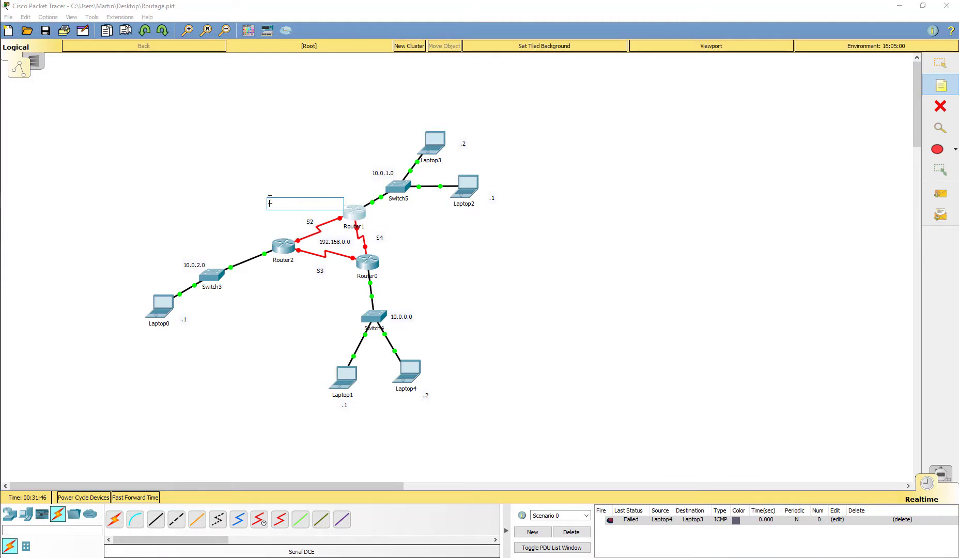
pyautogui.write('192.168.2.1')
pyautogui.click(473, 233)
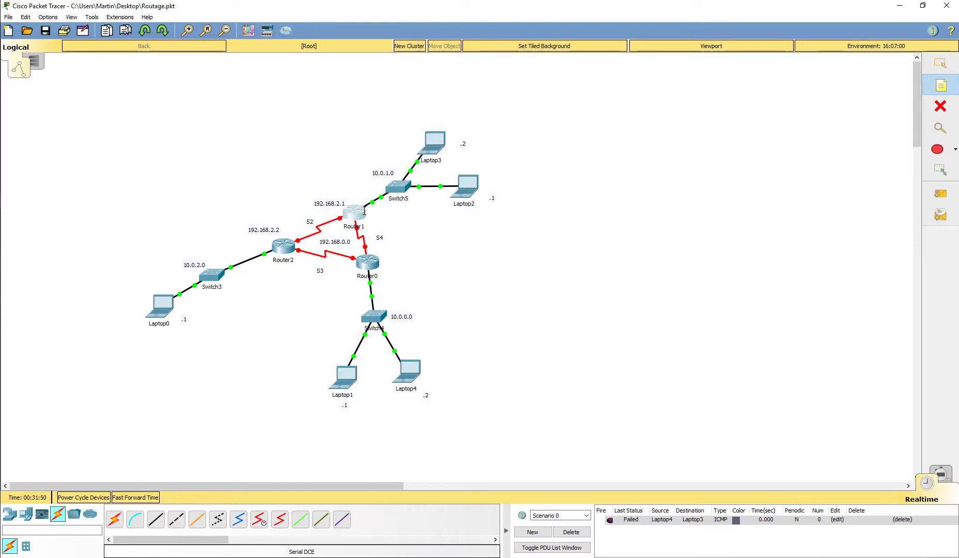
# Label the S4 link's ends with the notes 192.168.4.1 beside Router1 and 1992.168.4.2 beside Router0
pyautogui.click(370, 220)
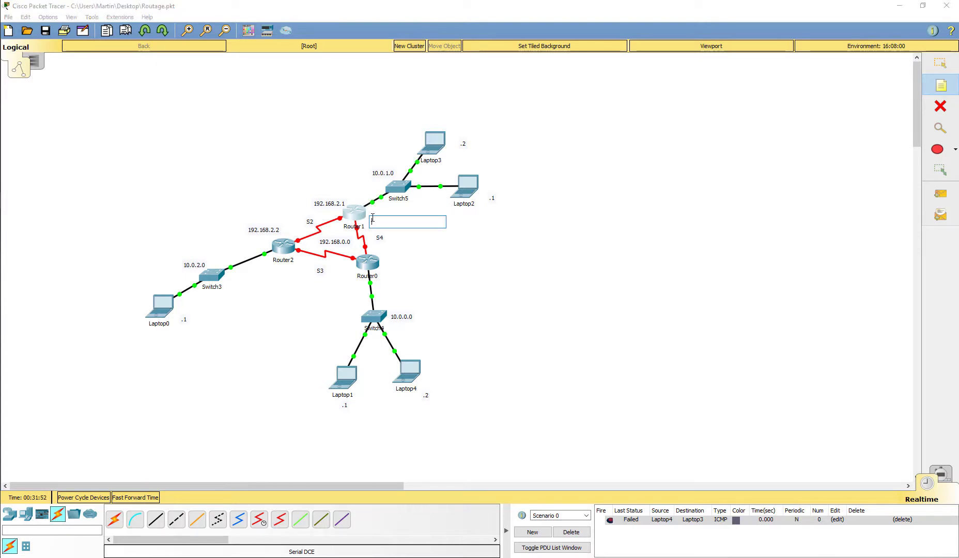
pyautogui.write('192.168.4.1')
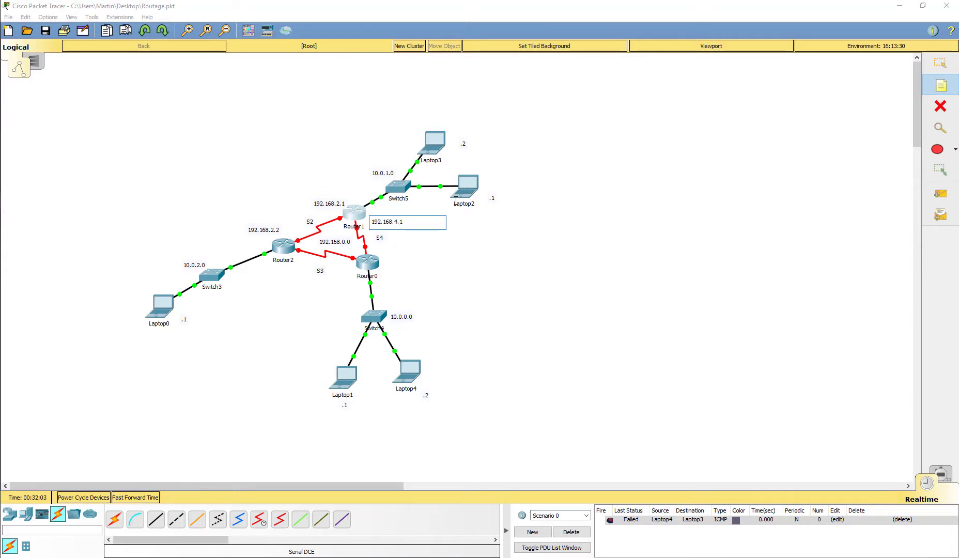
pyautogui.click(434, 261)
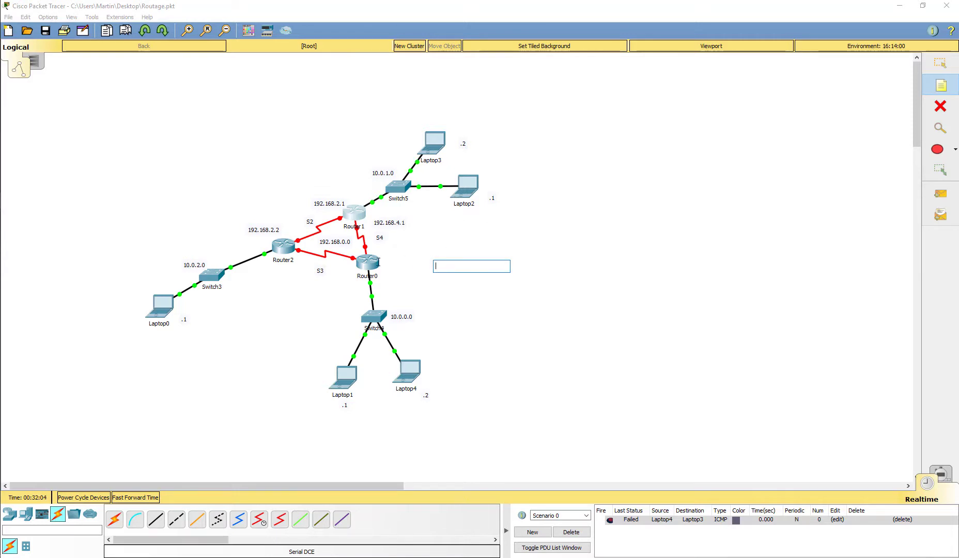
pyautogui.click(381, 261)
pyautogui.write('1992.1')
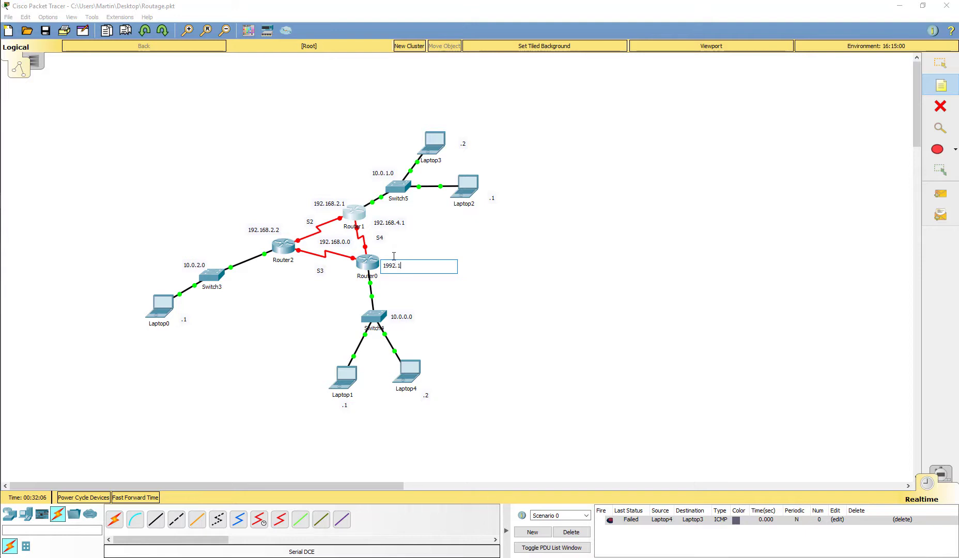
pyautogui.write('68.4.1')
pyautogui.press('BackSpace')
pyautogui.write('2')
# Label the S3 link's ends with the notes 192.168.3.1 beside Router2 and 192.168.3.2 beside Router0
pyautogui.click(269, 269)
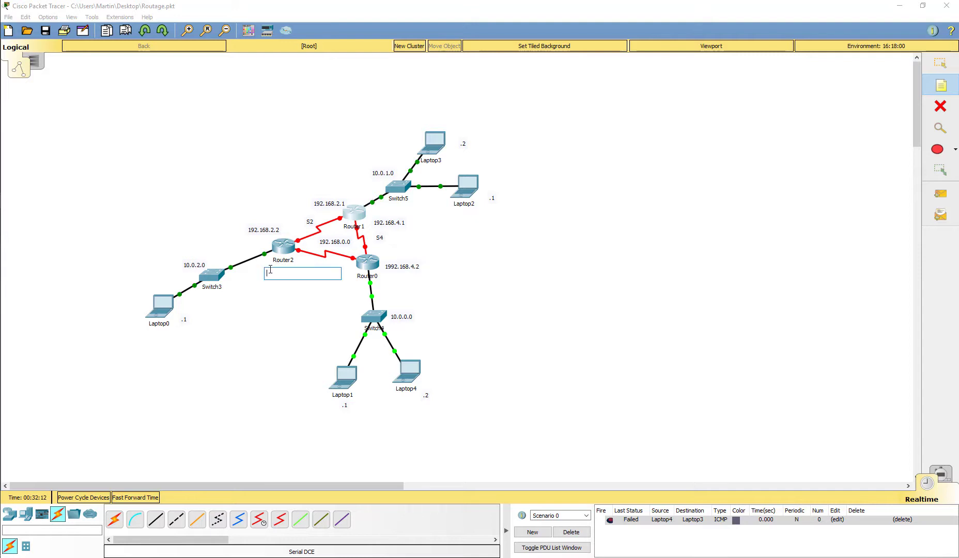
pyautogui.write('192.168.3.1')
pyautogui.click(348, 304)
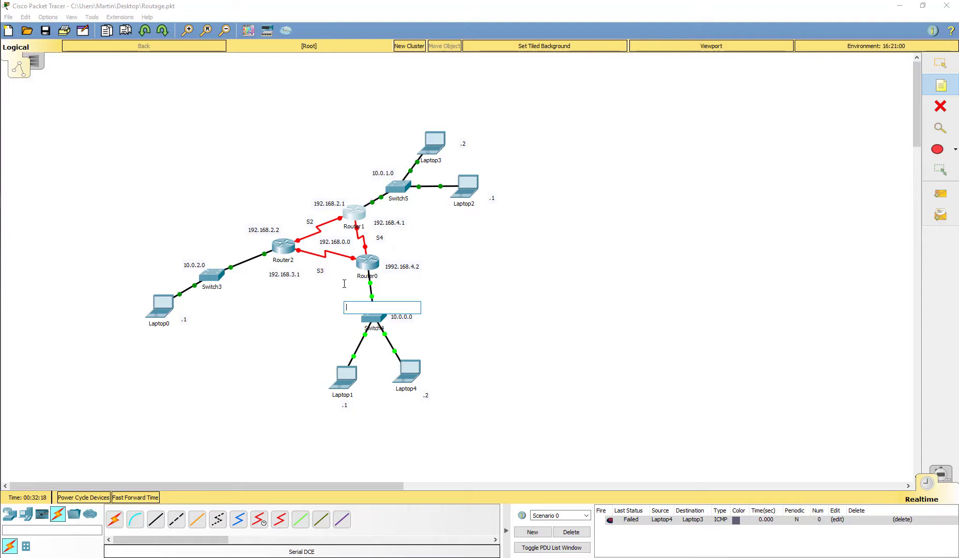
pyautogui.click(334, 274)
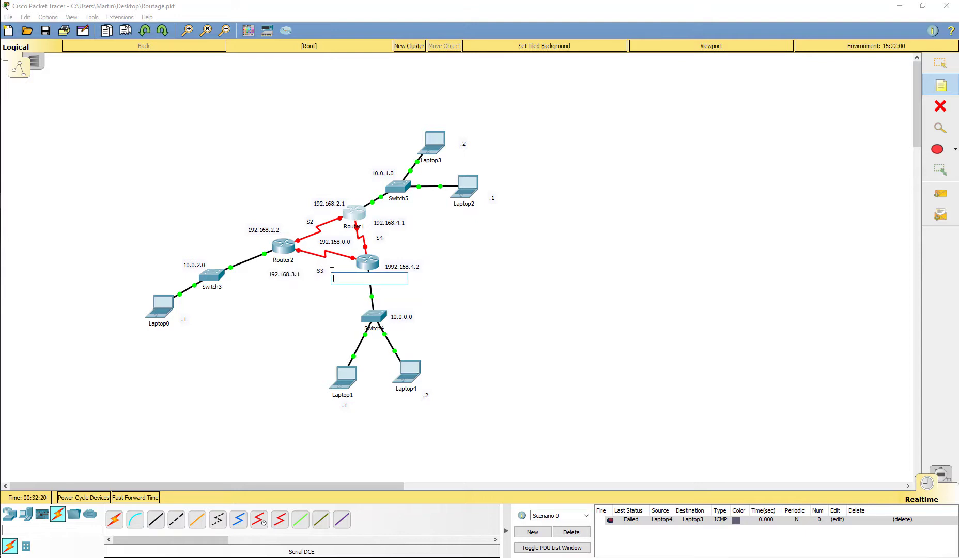
pyautogui.click(332, 272)
pyautogui.write('192.')
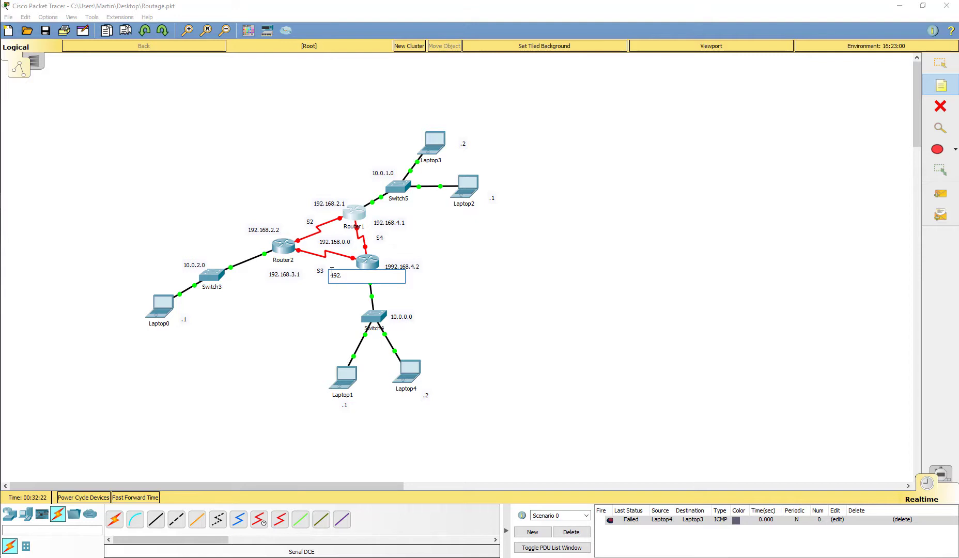
pyautogui.write('168.3.2')
pyautogui.click(510, 254)
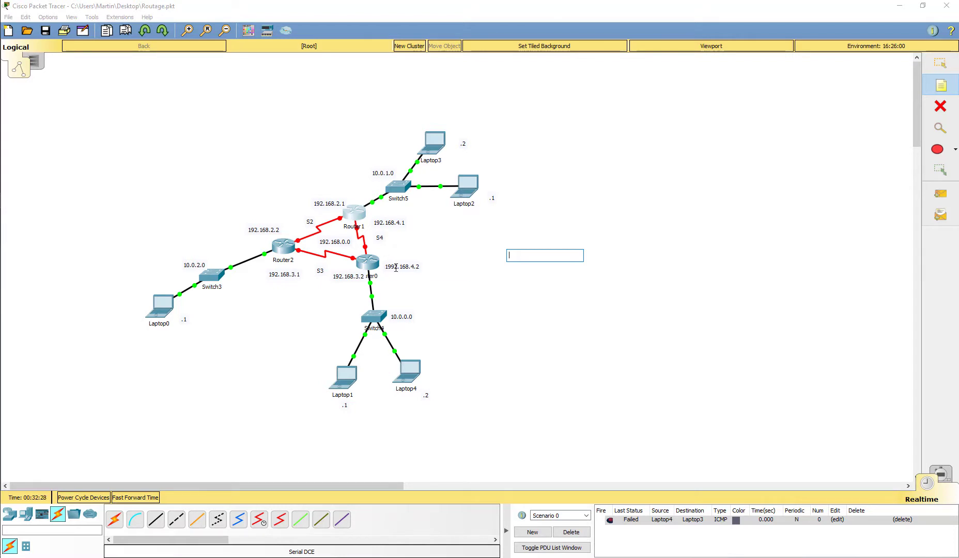
# Correct the mistyped S4 address note beside Router0 to 192.168.4.2
pyautogui.click(395, 269)
pyautogui.click(940, 63)
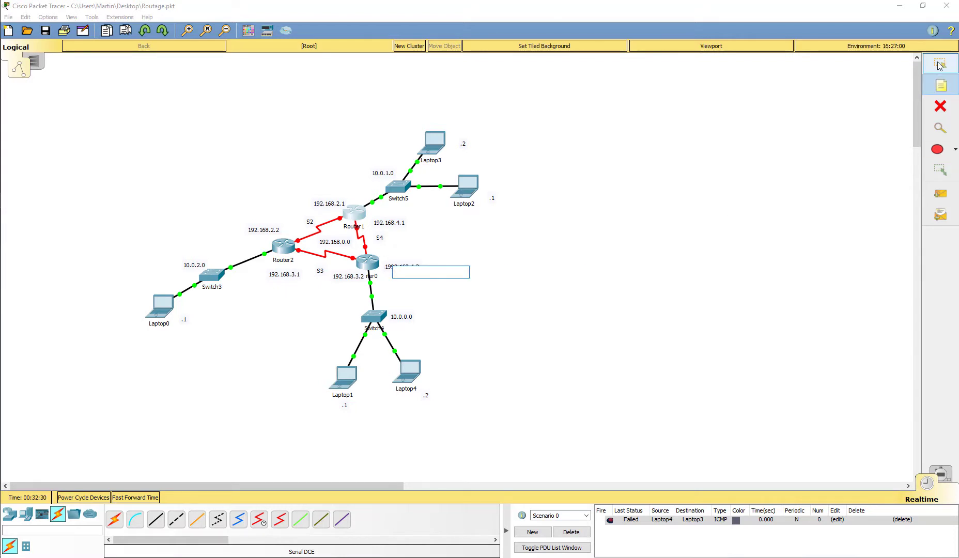
pyautogui.doubleClick(390, 266)
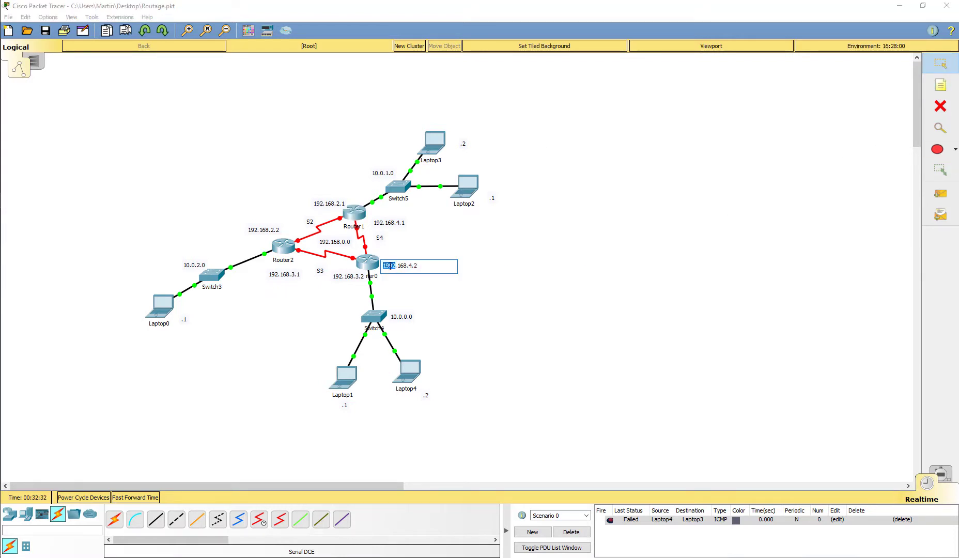
pyautogui.press('BackSpace')
pyautogui.click(573, 241)
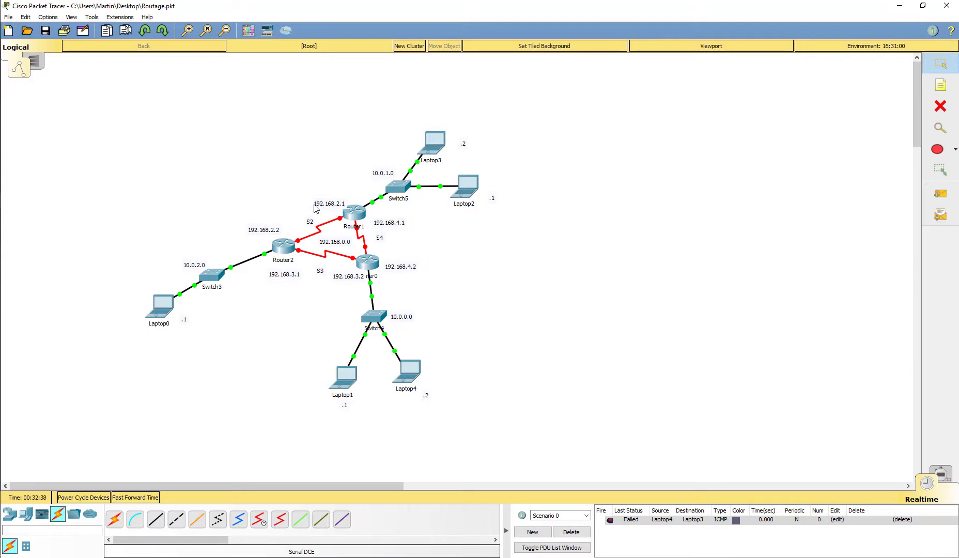
# Open Router2's command-line interface, place its window clear of the topology, and bring up the router prompt
pyautogui.click(288, 247)
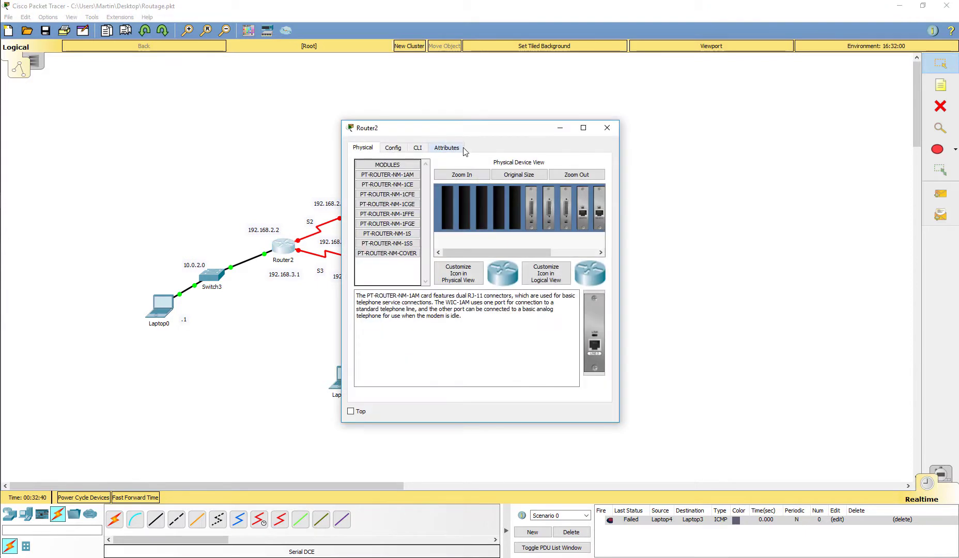
pyautogui.moveTo(480, 129); pyautogui.dragTo(713, 135)
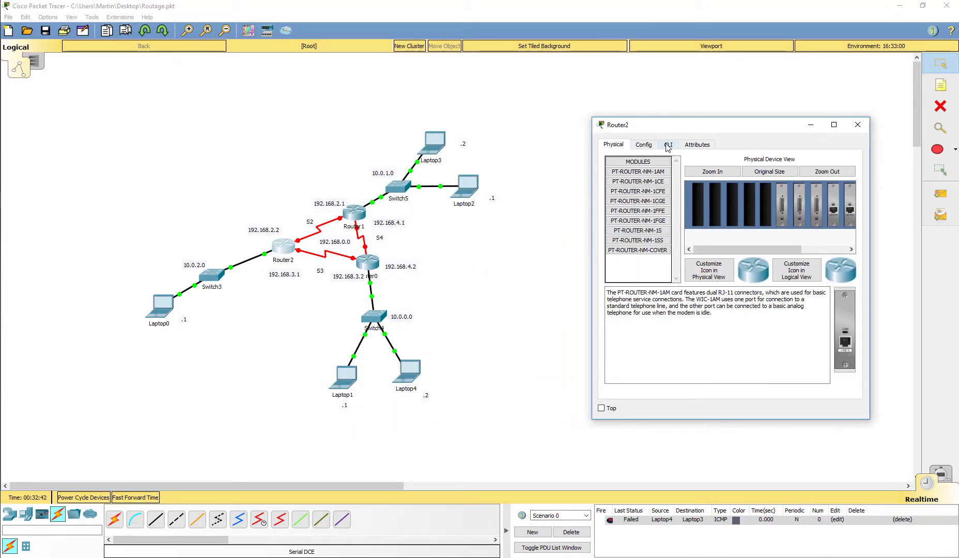
pyautogui.click(668, 145)
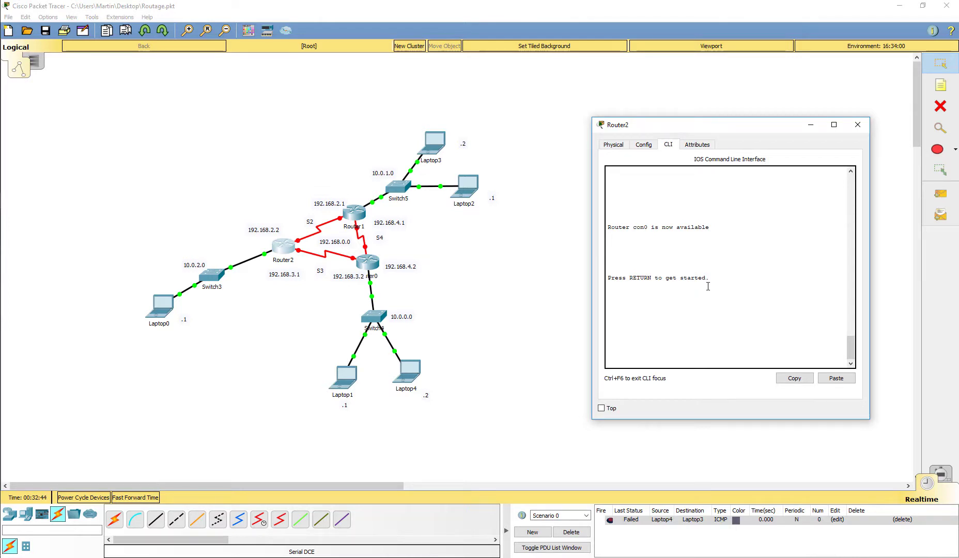
pyautogui.press('Return')
pyautogui.press('Return')
pyautogui.press('Return')
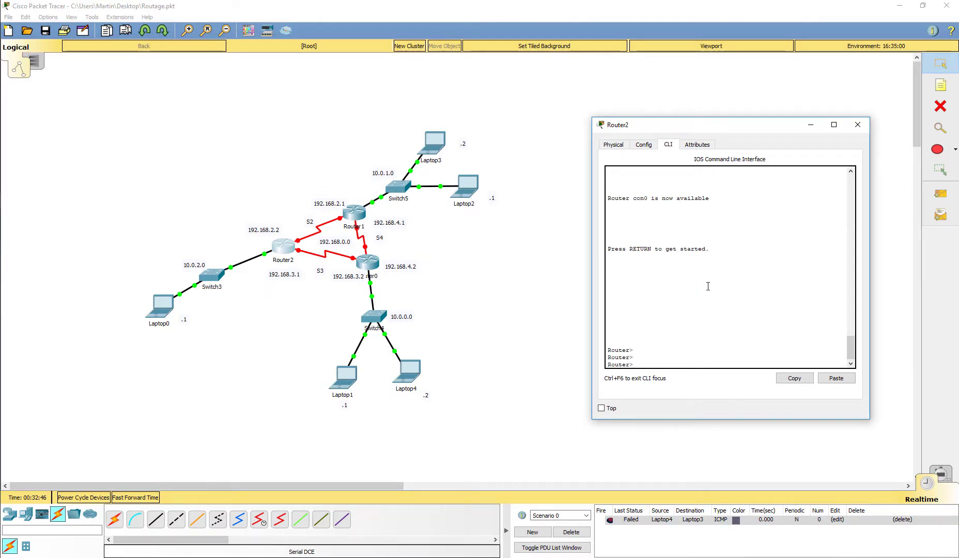
# Enter privileged mode on Router2 with enable, and switch to global configuration mode with conf T
pyautogui.write('en')
pyautogui.press('Tab')
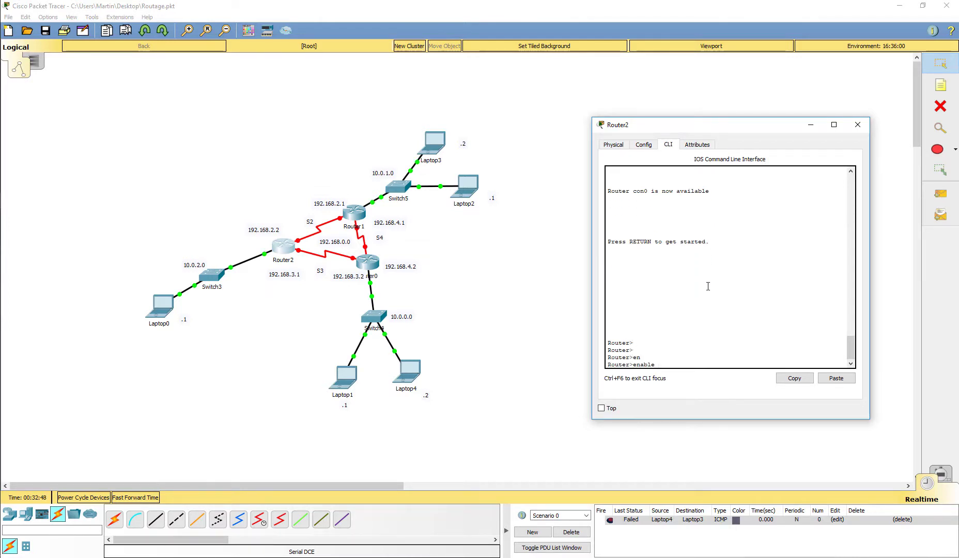
pyautogui.press('Return')
pyautogui.write('conf')
pyautogui.press('Num_Lock')
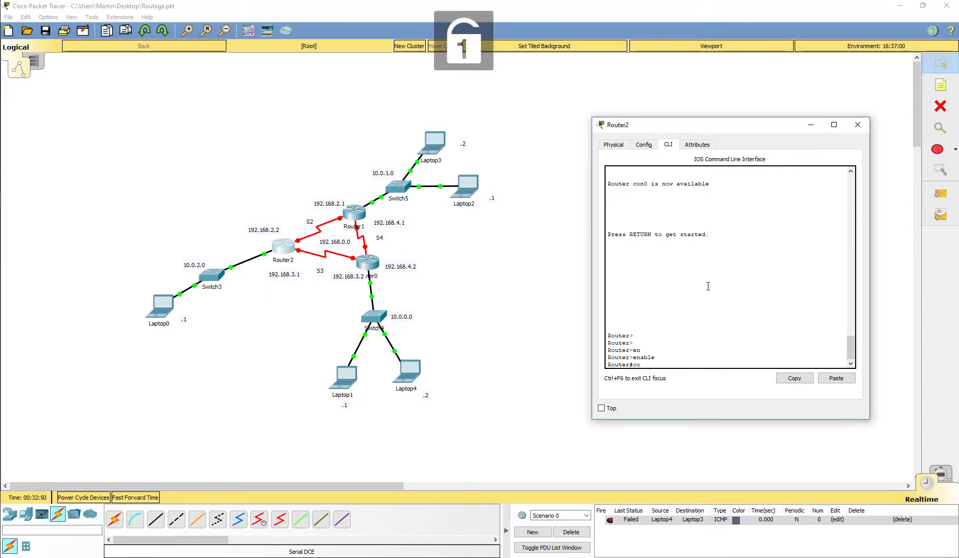
pyautogui.press('BackSpace')
pyautogui.write('f')
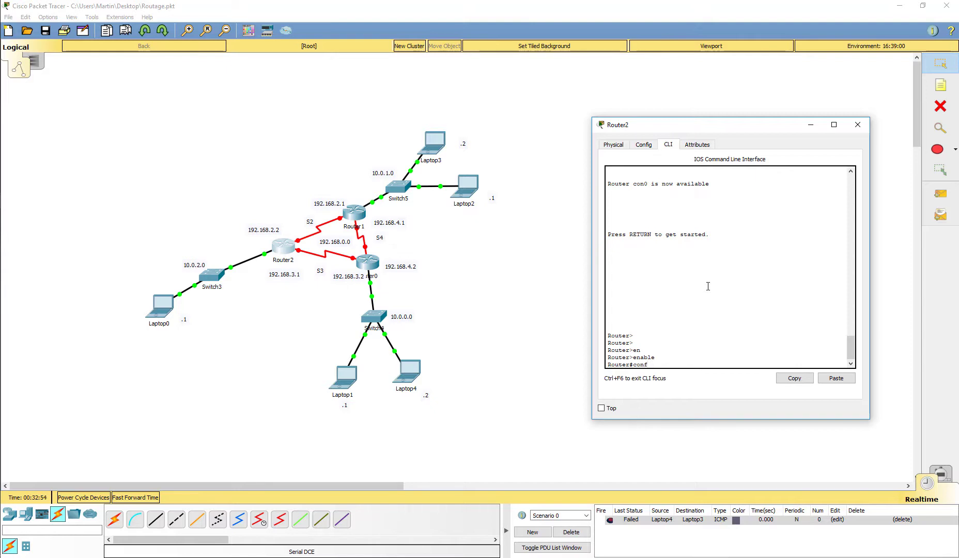
pyautogui.write(' T')
pyautogui.press('Return')
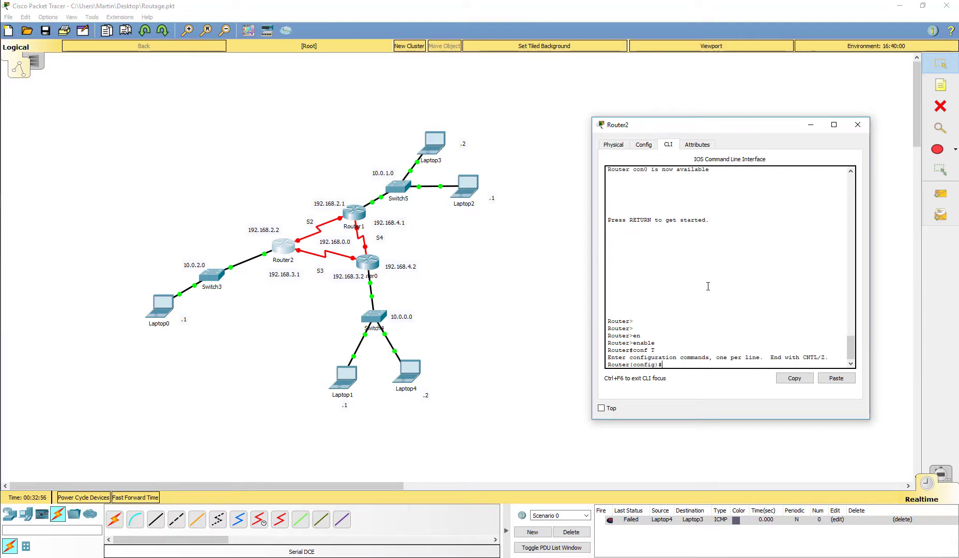
# Try to enter the configuration of interface serial 0/2 on Router2
pyautogui.write('int')
pyautogui.press('Tab')
pyautogui.write('gs')
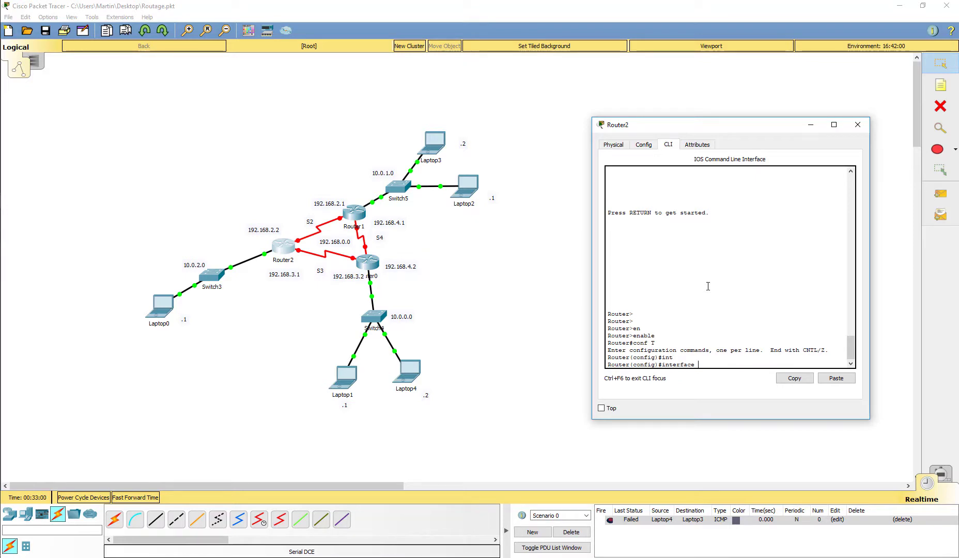
pyautogui.press('Tab')
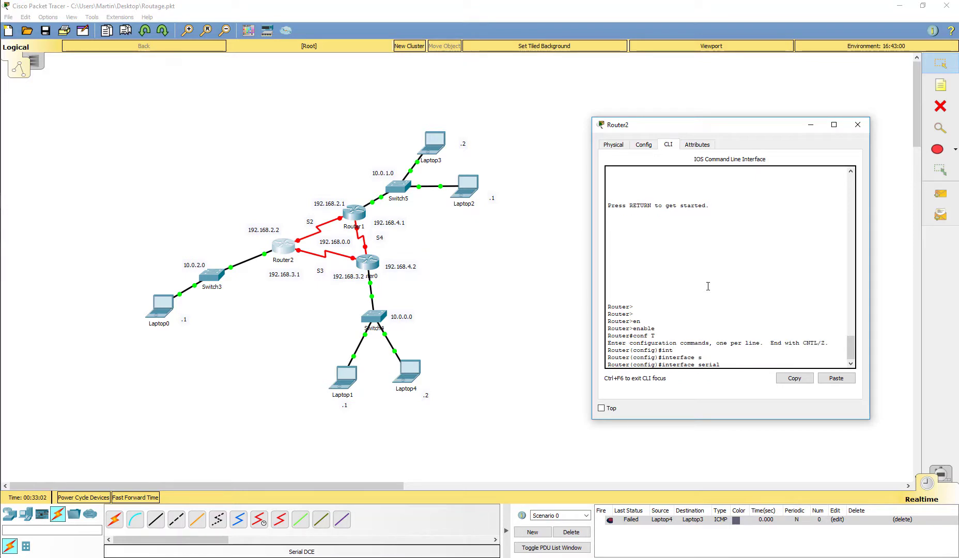
pyautogui.write('0./2')
pyautogui.press('Return')
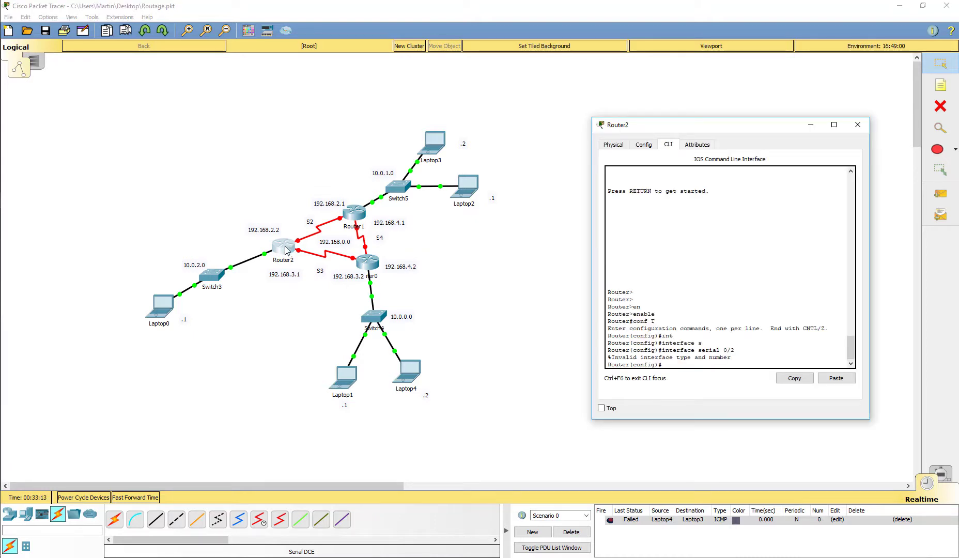
# Check Router2's port list in the topology, and enter the configuration of its interface serial 2/0
pyautogui.click(861, 122)
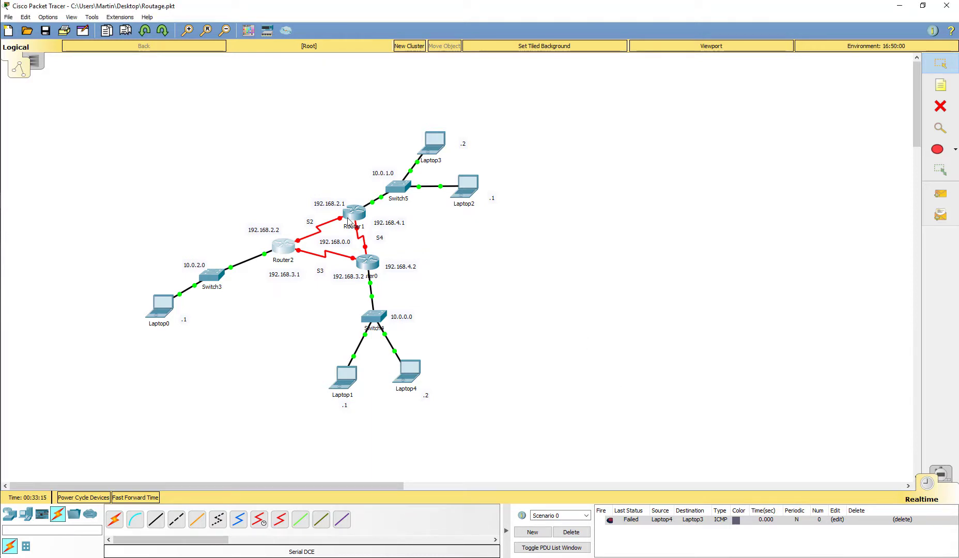
pyautogui.moveTo(283, 252)
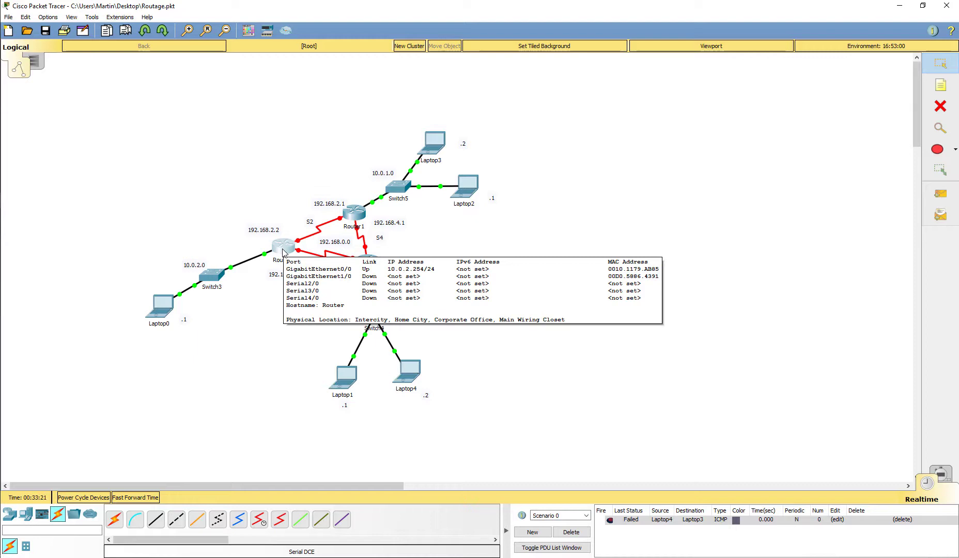
pyautogui.click(283, 248)
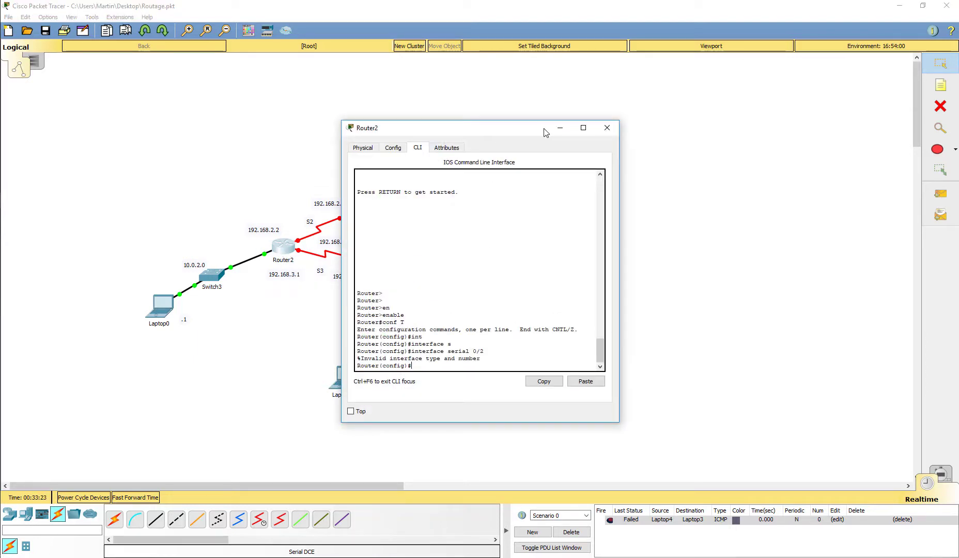
pyautogui.moveTo(545, 133); pyautogui.dragTo(739, 113)
pyautogui.press('Up')
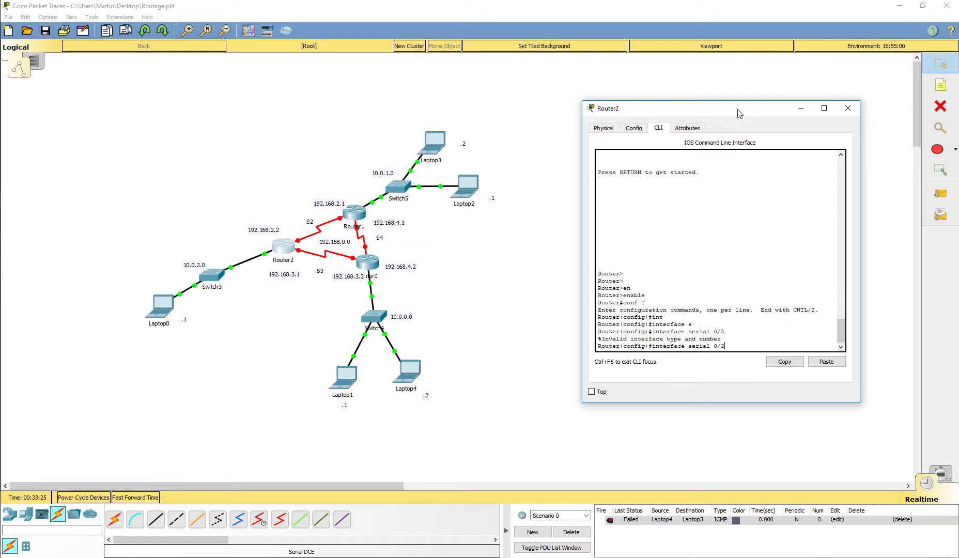
pyautogui.write('2/0')
pyautogui.press('Return')
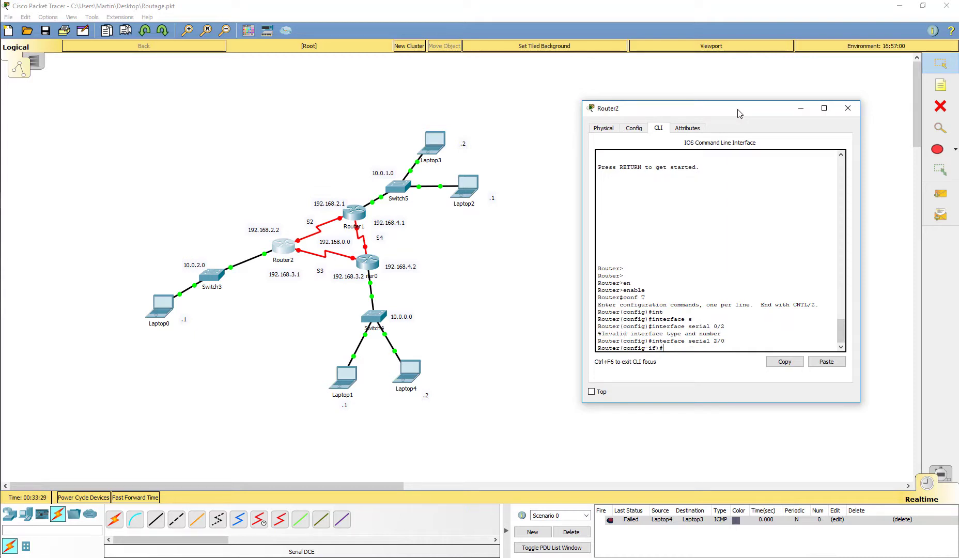
# Assign IP address 192.168.2.2 with mask 255.255.255.0 to Router2's serial 2/0 interface and enable it with no shutdown
pyautogui.write('ip add')
pyautogui.press('Tab')
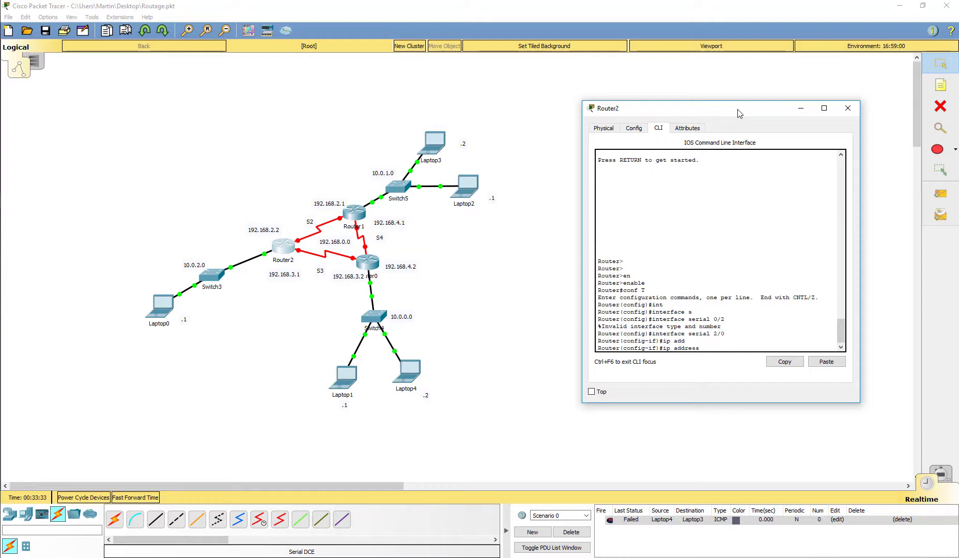
pyautogui.write('192.168.2.2 2552.255.255.0')
pyautogui.press('Return')
pyautogui.write('no')
pyautogui.press('Tab')
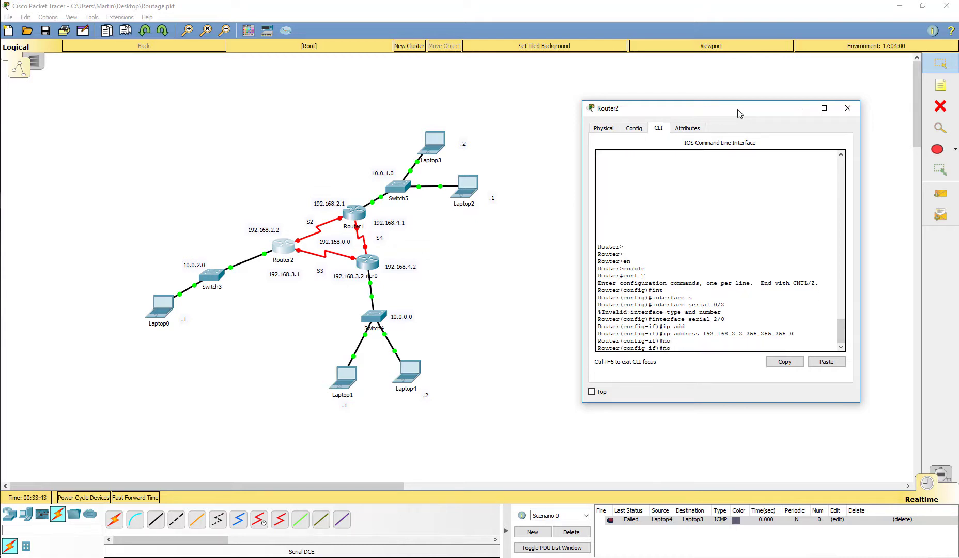
pyautogui.write('sh')
pyautogui.press('Tab')
pyautogui.press('Return')
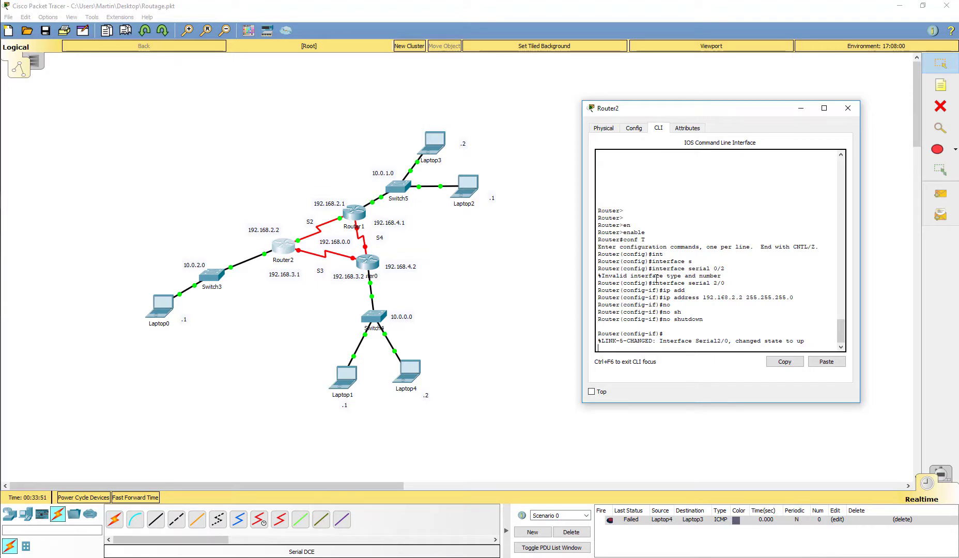
# Try to run ping from Router2's interface configuration mode
pyautogui.press('Return')
pyautogui.press('Return')
pyautogui.write('pin')
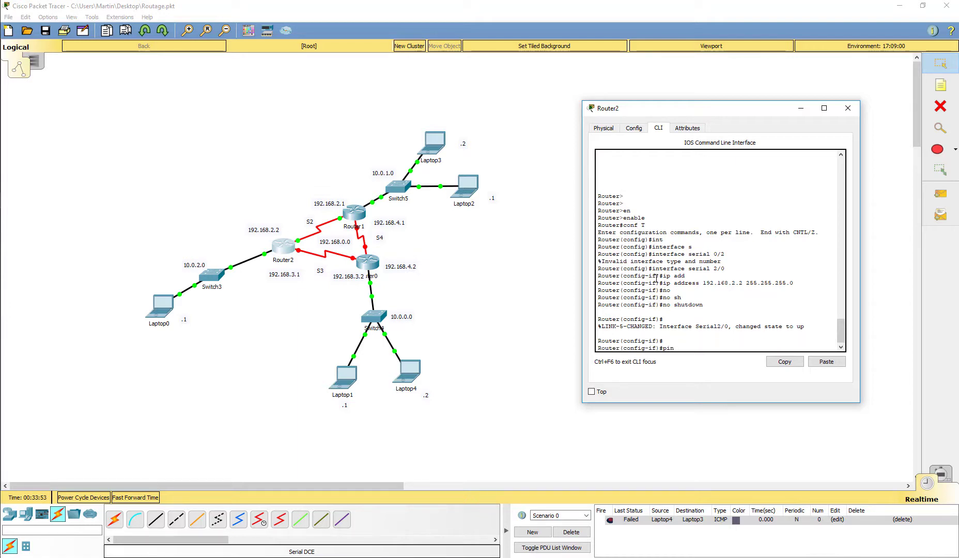
pyautogui.write('g')
pyautogui.press('Return')
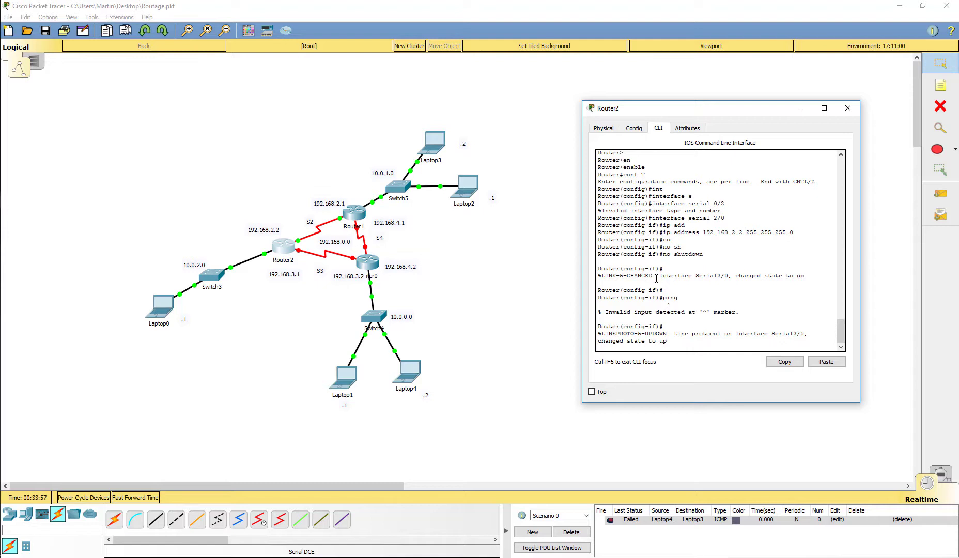
pyautogui.press('Return')
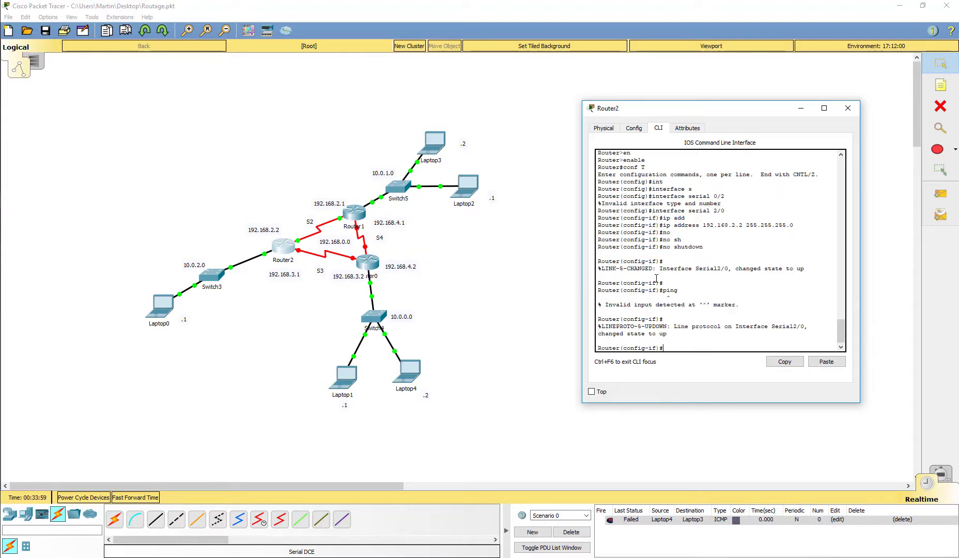
# Leave configuration mode and return to Router2's privileged prompt
pyautogui.hotkey('ctrl', 'z')
pyautogui.press('Return')
pyautogui.press('Return')
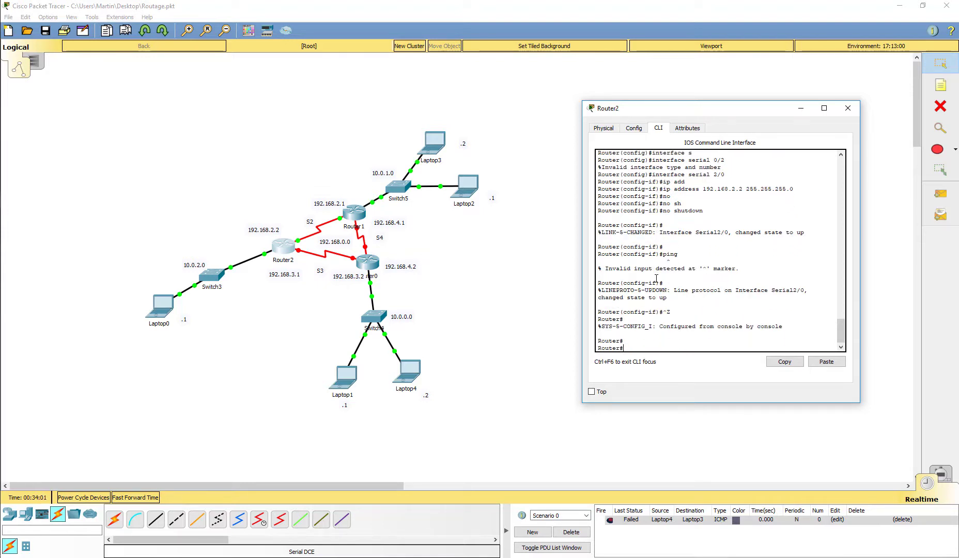
# Try an interactive ping on Router2, giving 192.168.2.1 at the protocol prompt
pyautogui.write('ping')
pyautogui.press('Return')
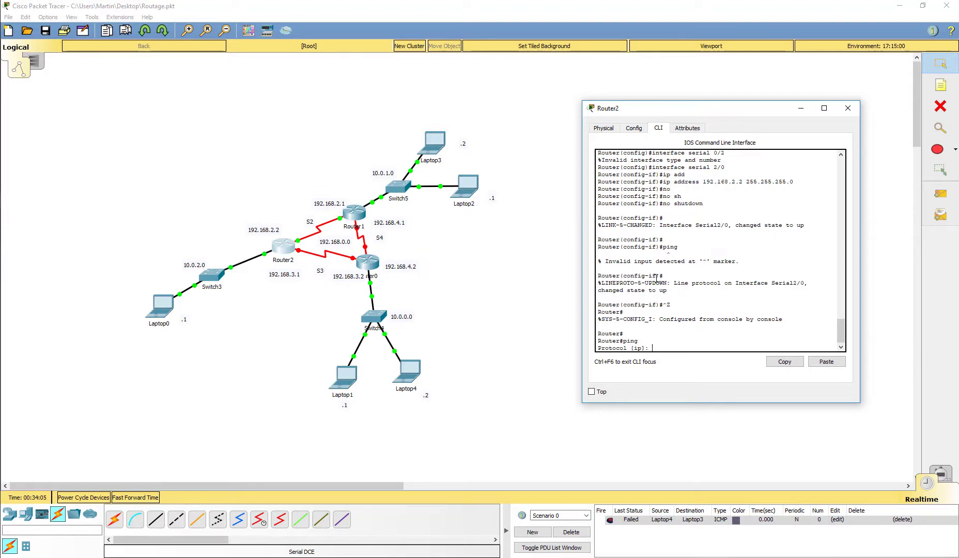
pyautogui.write('192.168.2.1')
pyautogui.press('Return')
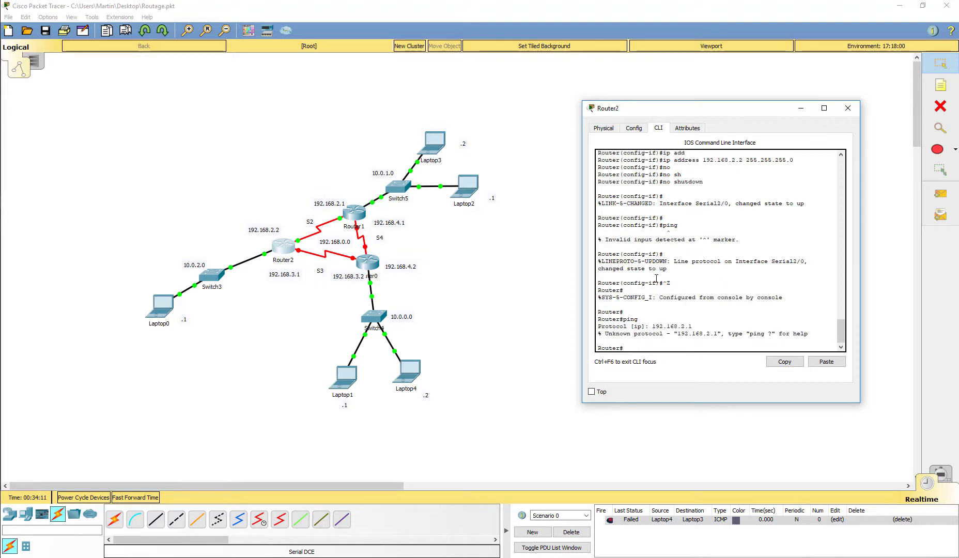
pyautogui.press('Return')
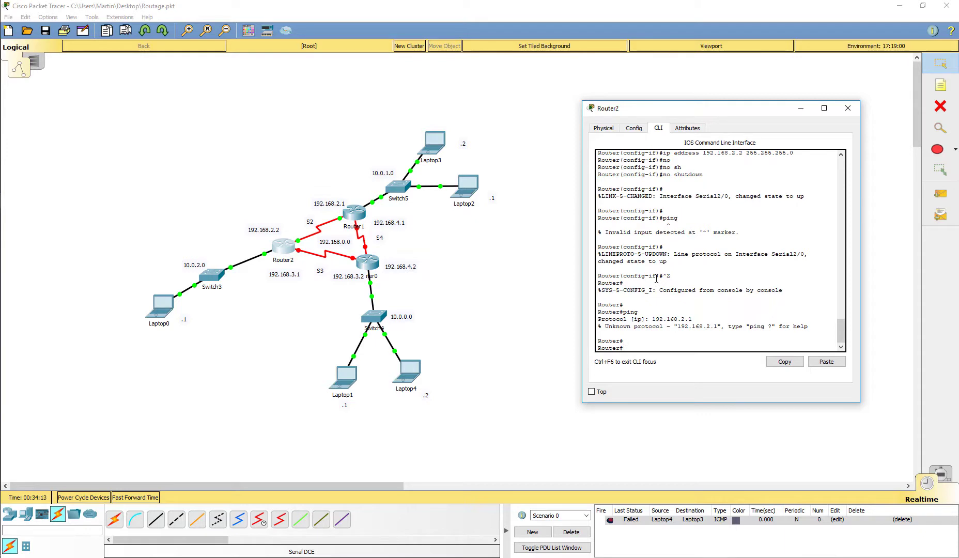
# Ping Router1's S2 address 192.168.2.1 from Router2, and close Router2's window
pyautogui.write('ping 192.168.2.1')
pyautogui.press('Return')
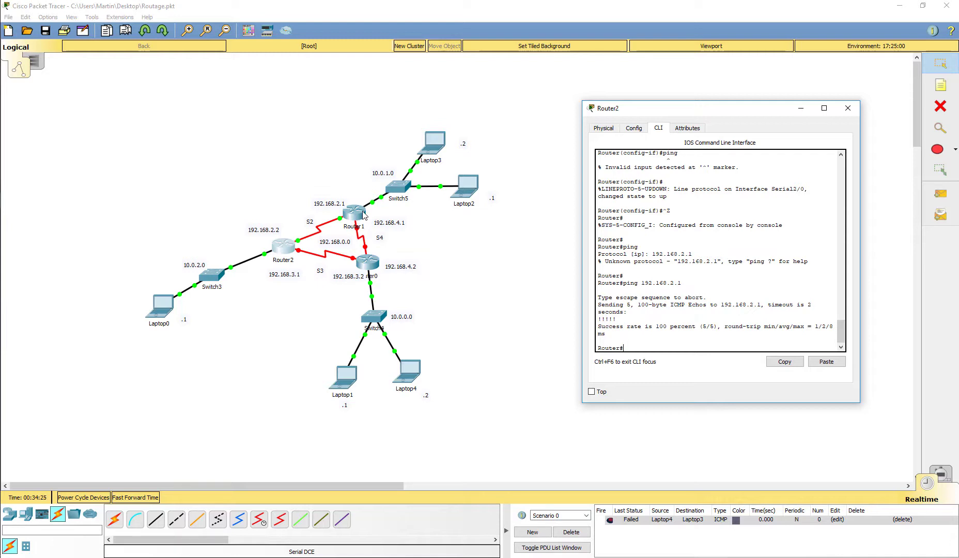
pyautogui.click(847, 108)
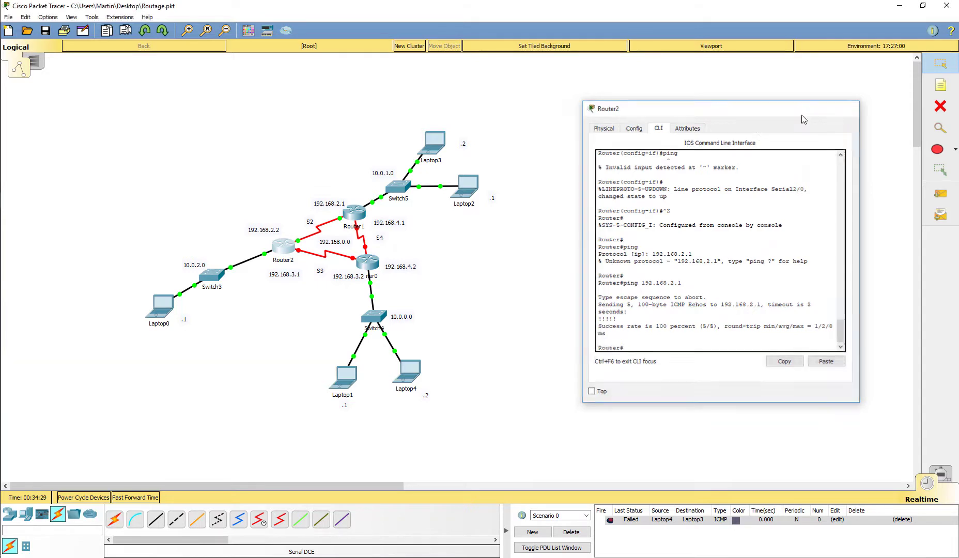
# Open Router1's command-line interface and enter global configuration mode with conf terminal
pyautogui.click(357, 216)
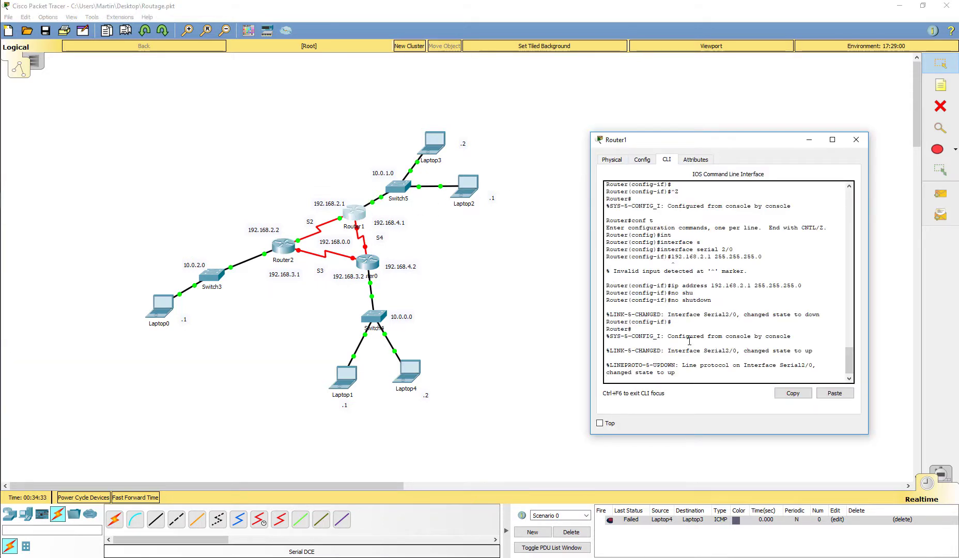
pyautogui.press('Return')
pyautogui.press('Return')
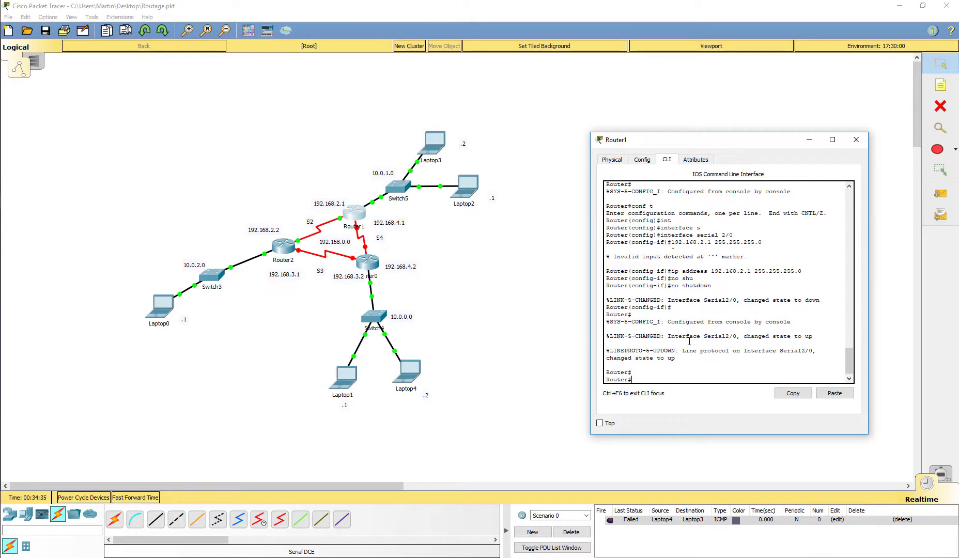
pyautogui.write('conf t')
pyautogui.press('Tab')
pyautogui.press('Return')
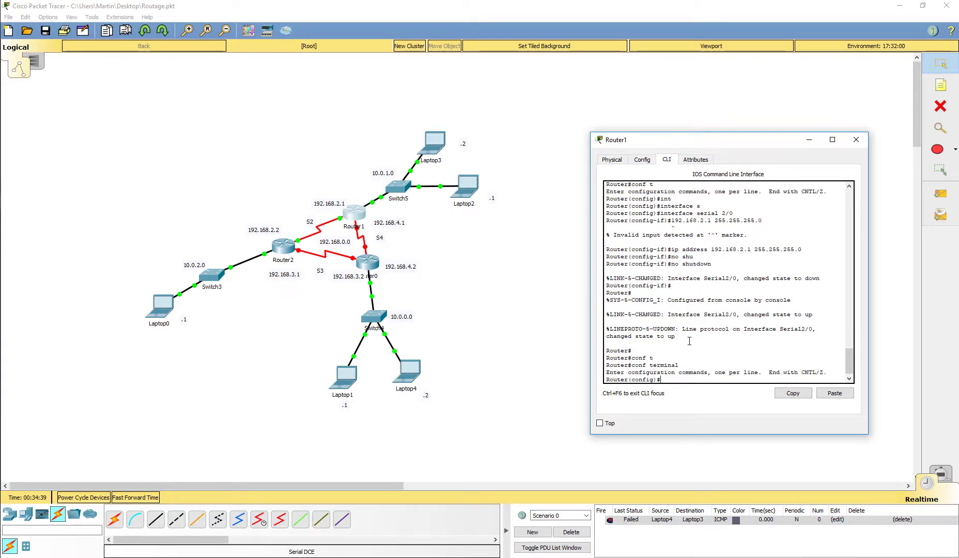
# Try to run the interface command on Router1 without naming an interface
pyautogui.write('in')
pyautogui.press('Tab')
pyautogui.press('Return')
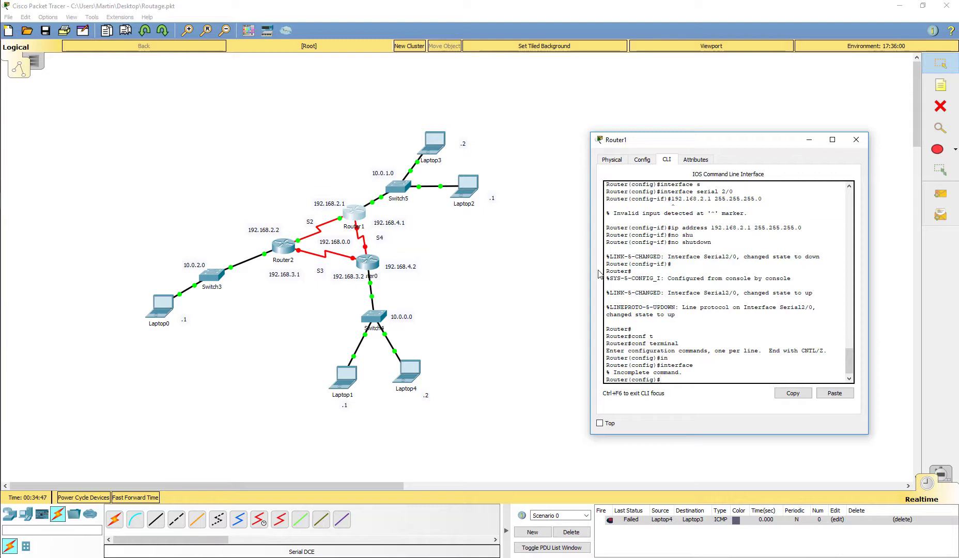
# Enter the configuration of interface serial 4/0 on Router1
pyautogui.write('in')
pyautogui.press('Tab')
pyautogui.write('s')
pyautogui.press('Tab')
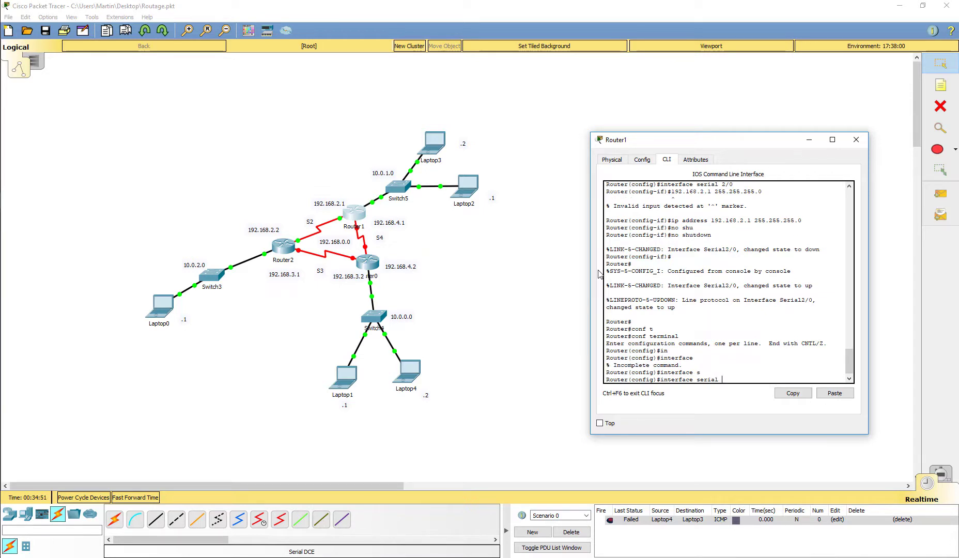
pyautogui.write('4/0')
pyautogui.press('Return')
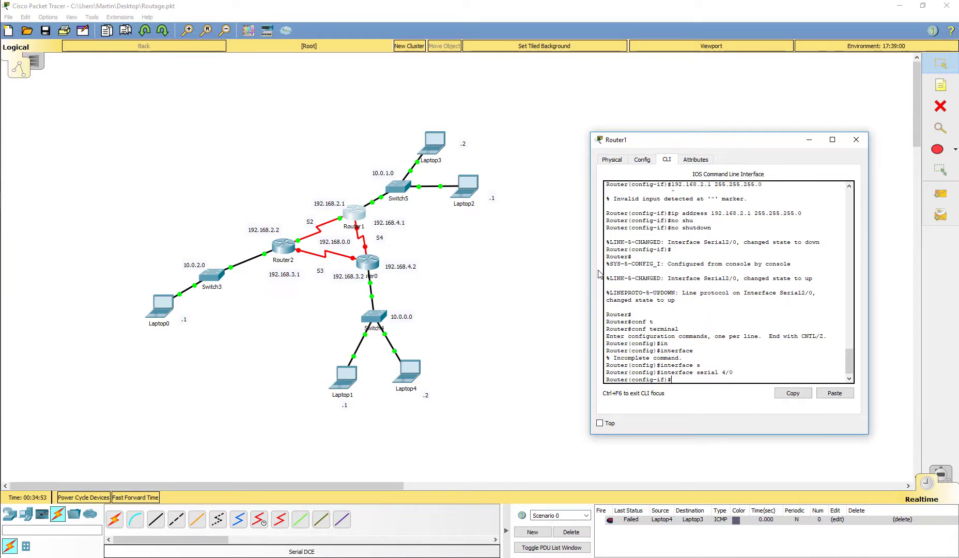
# Assign IP address 192.168.4.1 with mask 255.255.255.0 to Router1's serial 4/0 interface
pyautogui.write('ip add')
pyautogui.press('Tab')
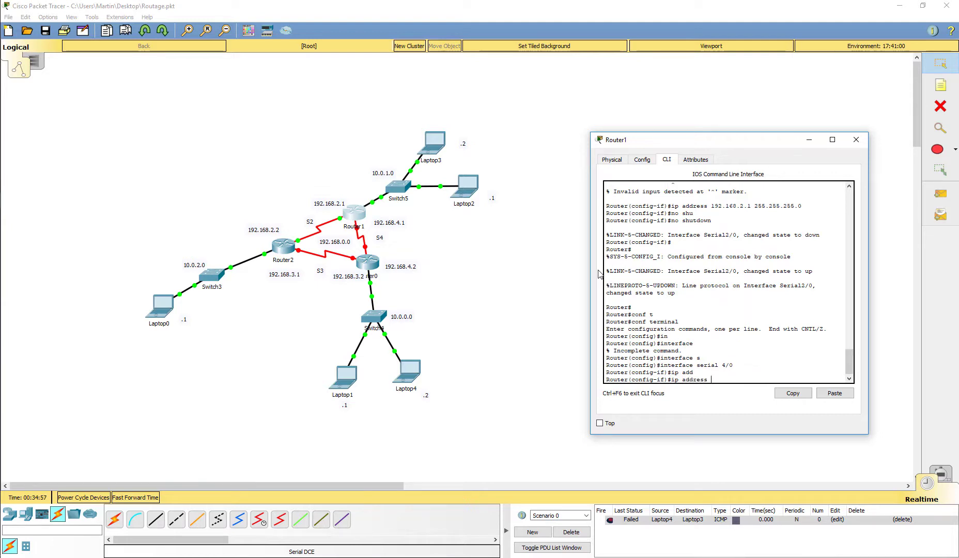
pyautogui.write('192.168.4.1 255.255.255.0')
pyautogui.press('Return')
# Enable Router1's serial 4/0 interface with no shutdown
pyautogui.write('no')
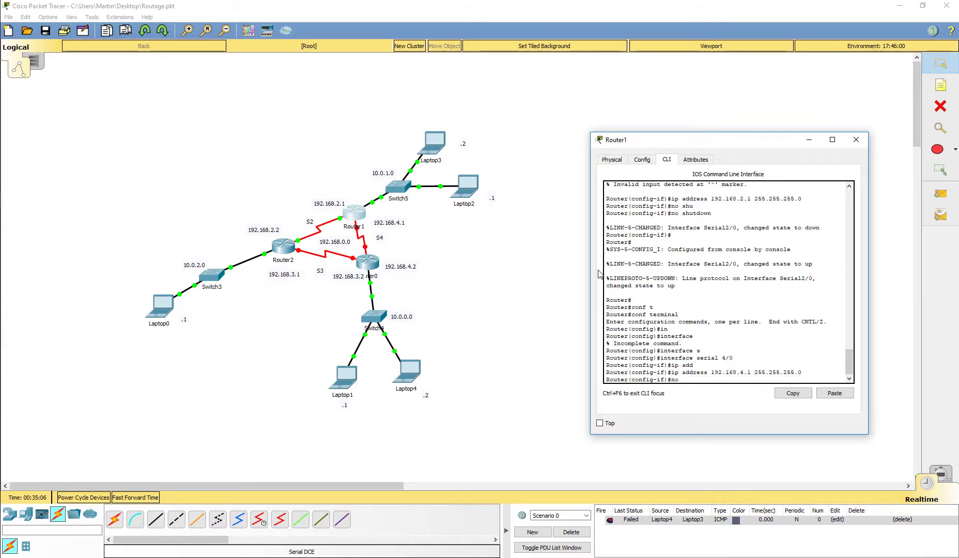
pyautogui.write(' shu')
pyautogui.press('Tab')
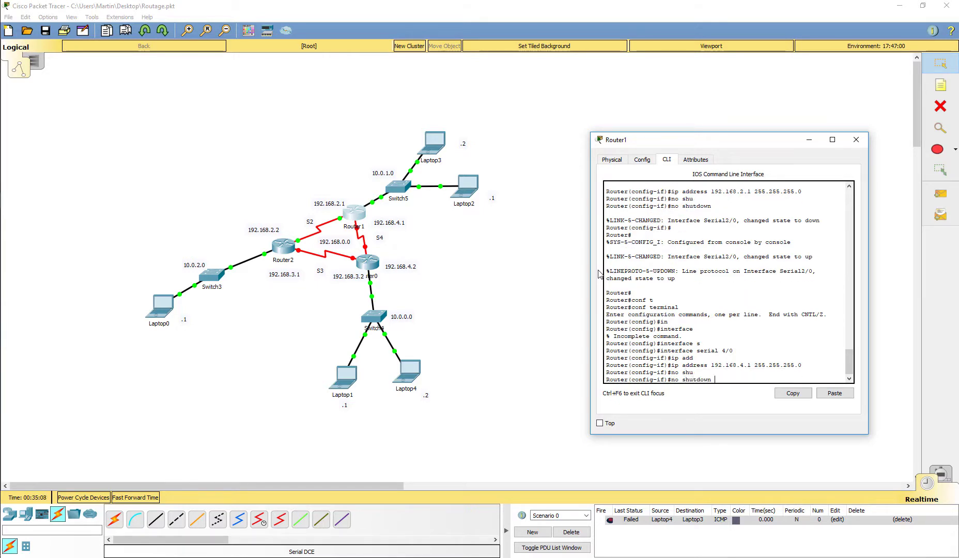
pyautogui.press('Return')
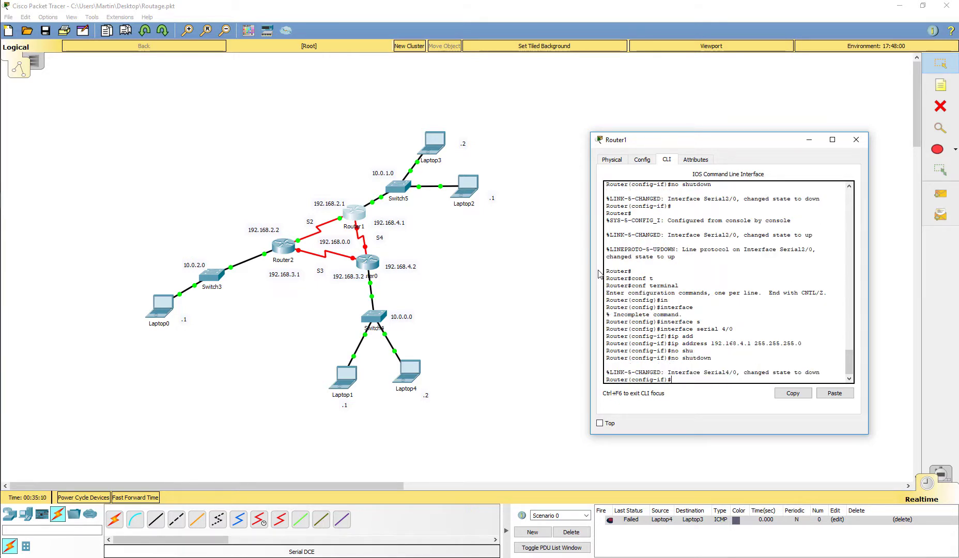
pyautogui.press('Return')
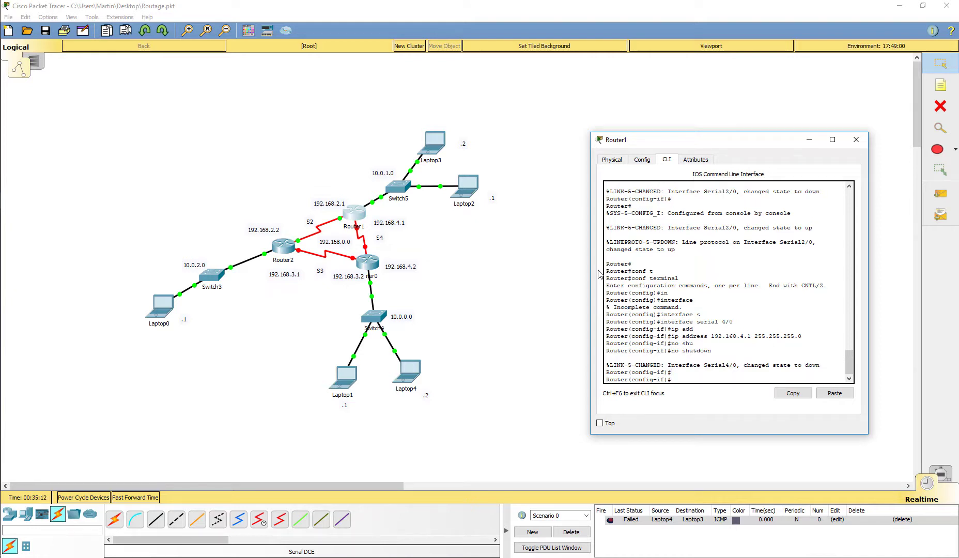
# Open Router0's command-line interface beside the topology and enter global configuration mode through enable and conf t
pyautogui.click(369, 263)
pyautogui.moveTo(446, 134); pyautogui.dragTo(670, 131)
pyautogui.press('Return')
pyautogui.press('Return')
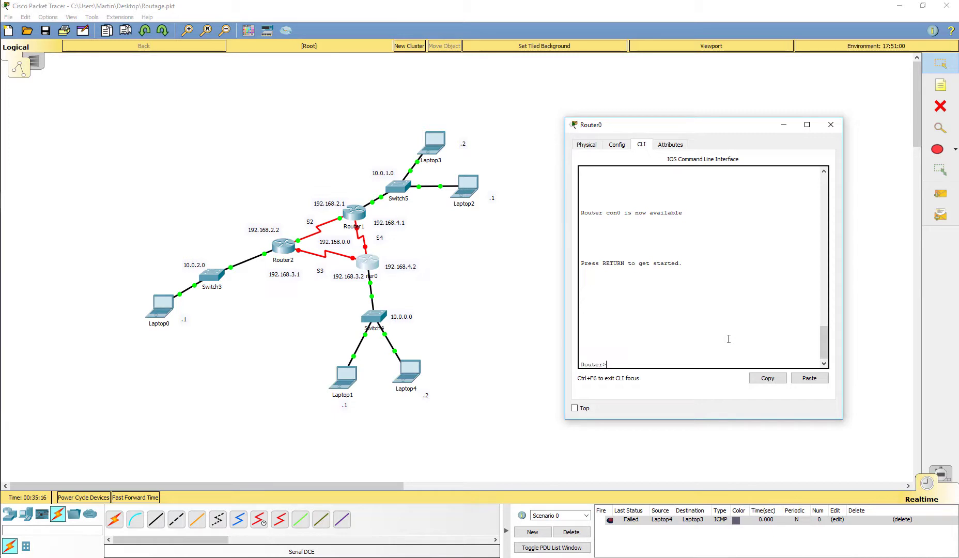
pyautogui.write('en')
pyautogui.press('Tab')
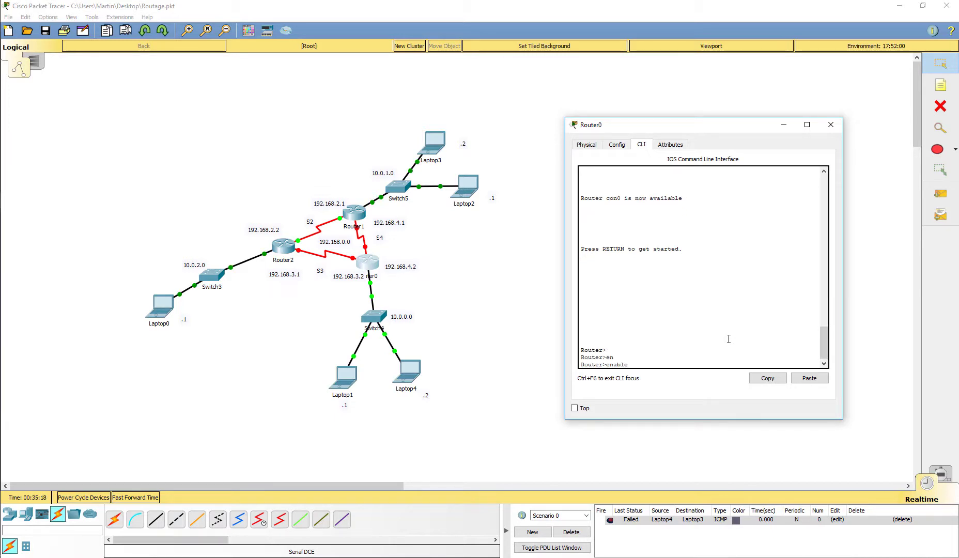
pyautogui.press('Return')
pyautogui.write('conf ter#conf')
pyautogui.press('Return')
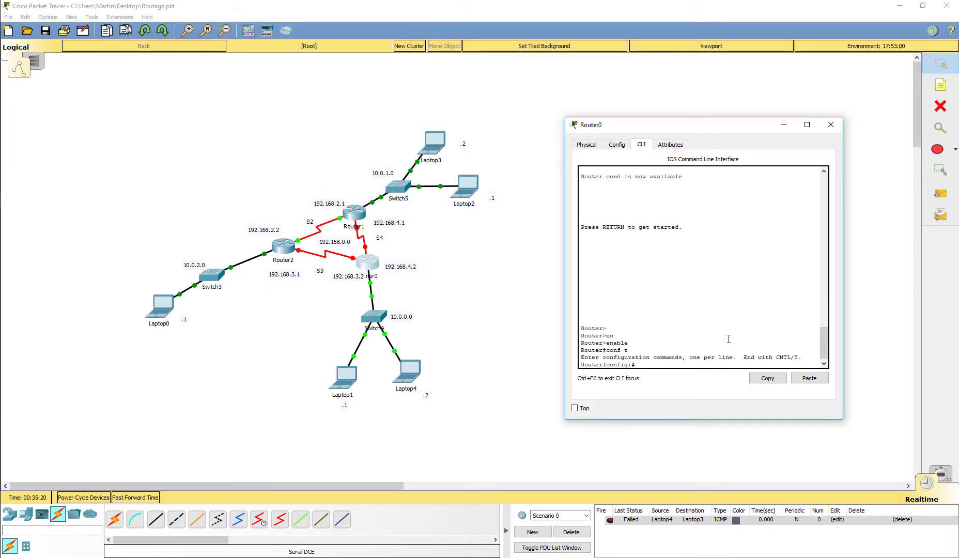
# Assign IP address 192.168.4.2 with mask 255.255.255.0 to Router0's serial 4/0 interface
pyautogui.write('in')
pyautogui.press('Tab')
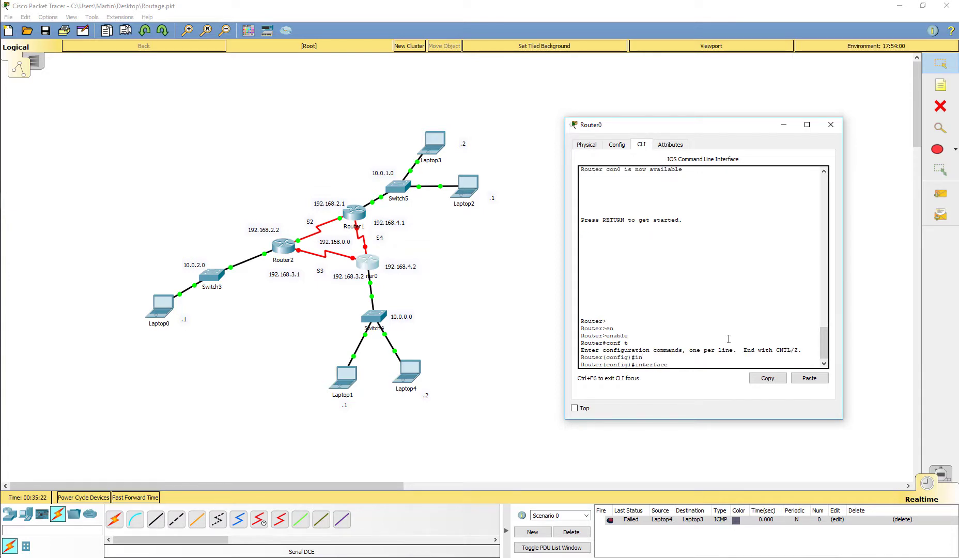
pyautogui.write('se')
pyautogui.press('Tab')
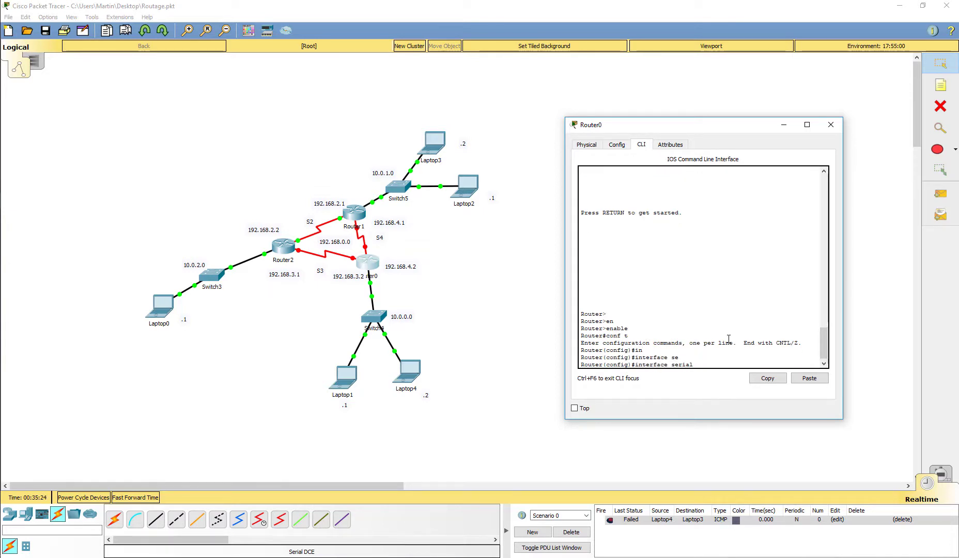
pyautogui.write('4/0')
pyautogui.press('Return')
pyautogui.write('ip')
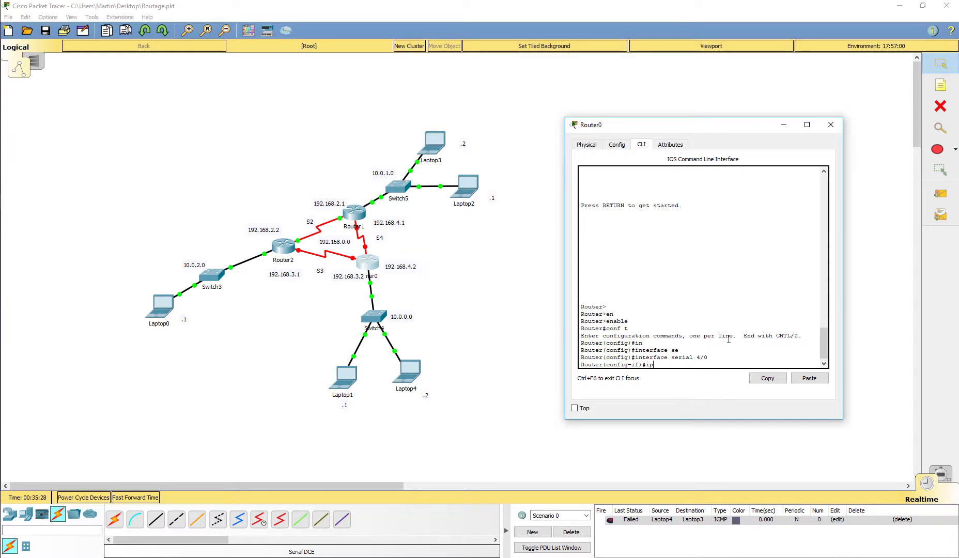
pyautogui.write(' add')
pyautogui.press('Tab')
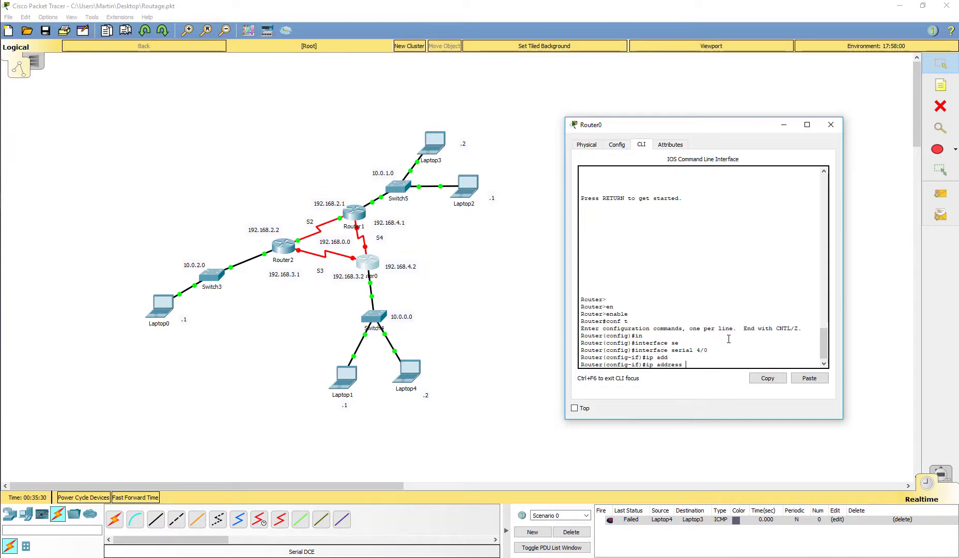
pyautogui.write('192.168.4.2 255.255.255.0')
pyautogui.press('Return')
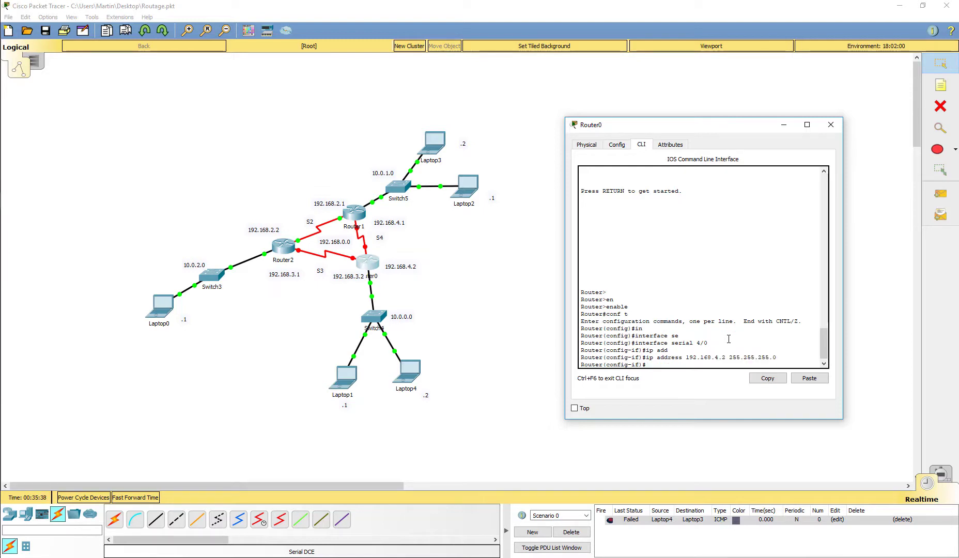
# Enable Router0's serial 4/0 interface with no shutdown
pyautogui.write('no')
pyautogui.press('Tab')
pyautogui.write('sh')
pyautogui.press('Tab')
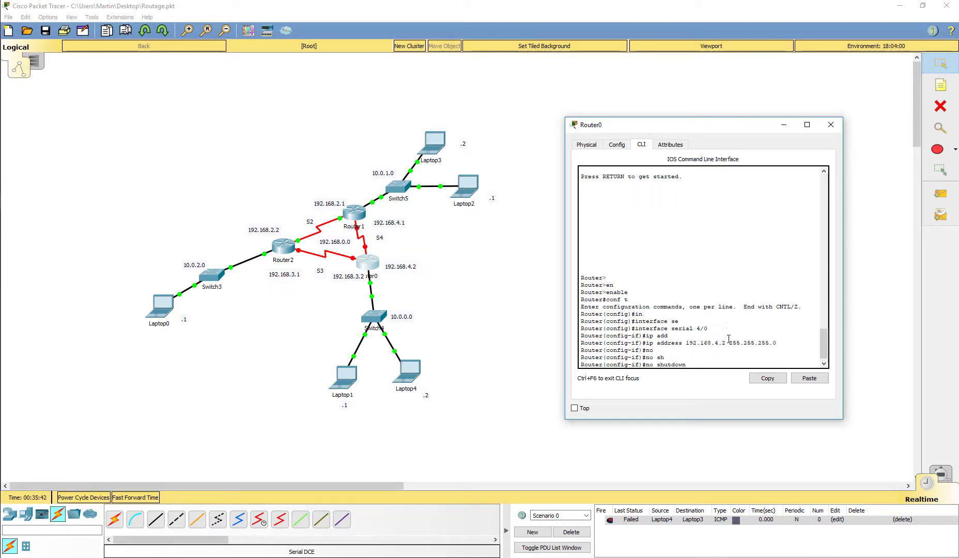
pyautogui.press('Return')
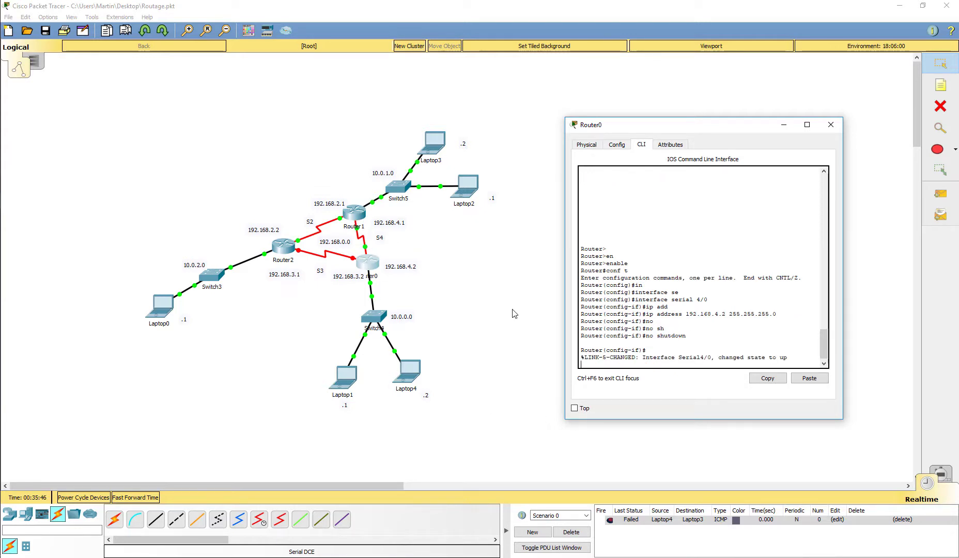
pyautogui.press('Return')
pyautogui.press('Return')
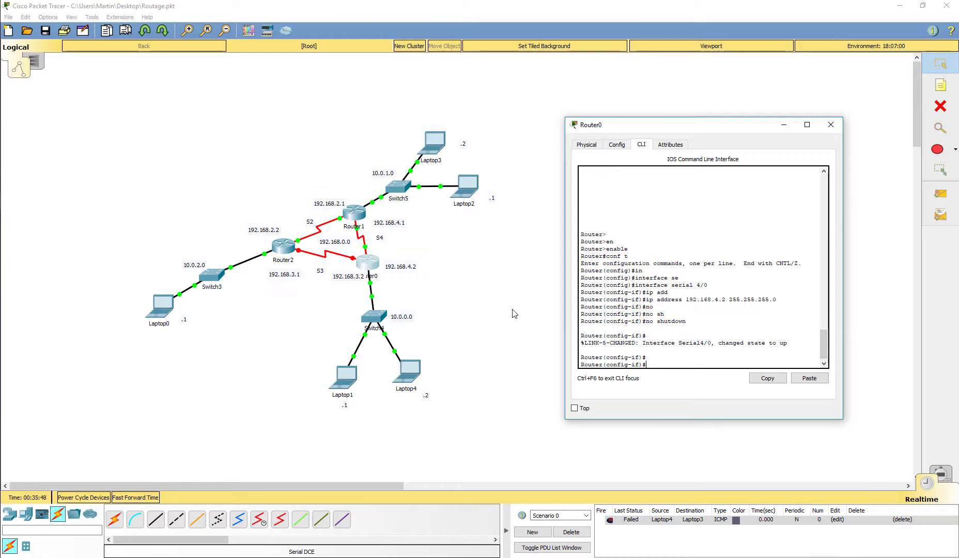
# Leave configuration mode on Router0 and ping Router1's S4 address 192.168.4.1
pyautogui.hotkey('ctrl', 'z')
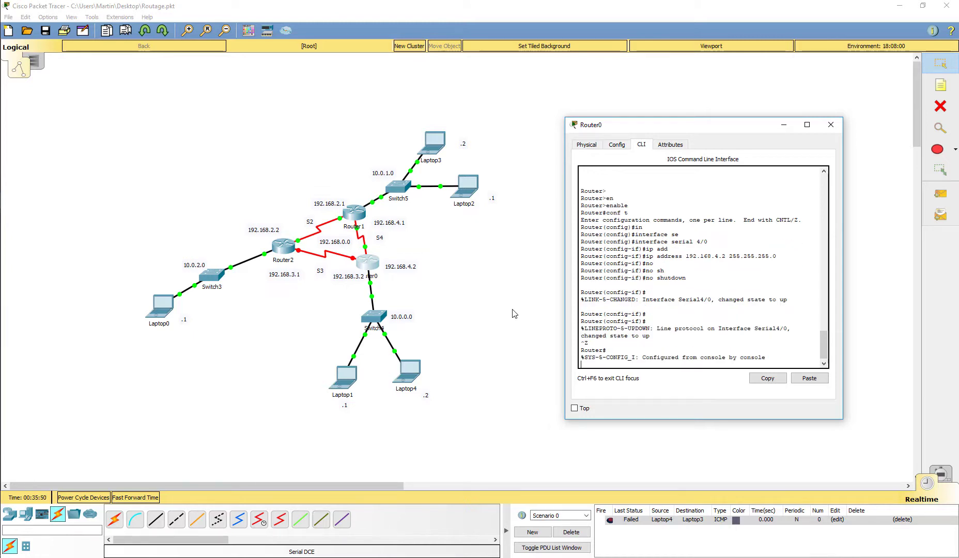
pyautogui.hotkey('ctrl', 'z')
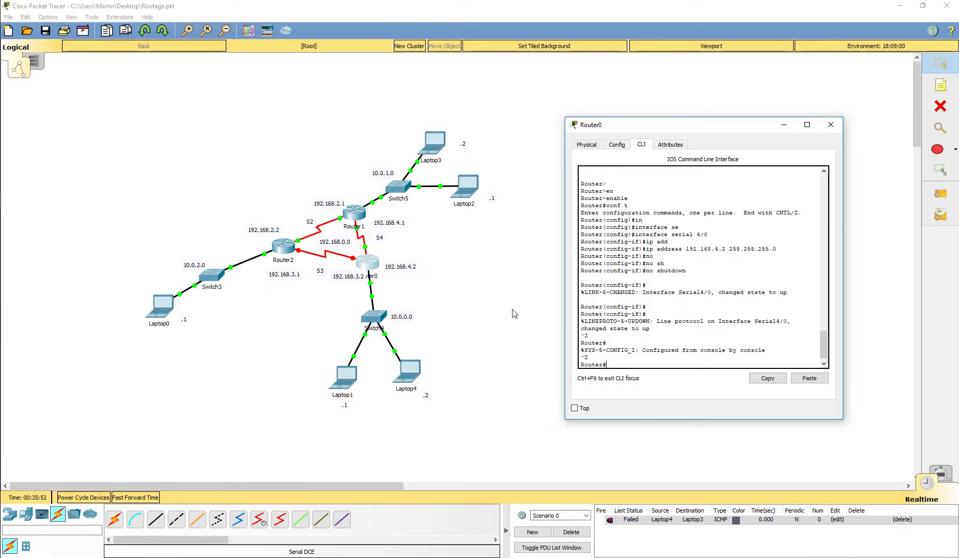
pyautogui.write('ping 192.168.4.1')
pyautogui.press('Return')
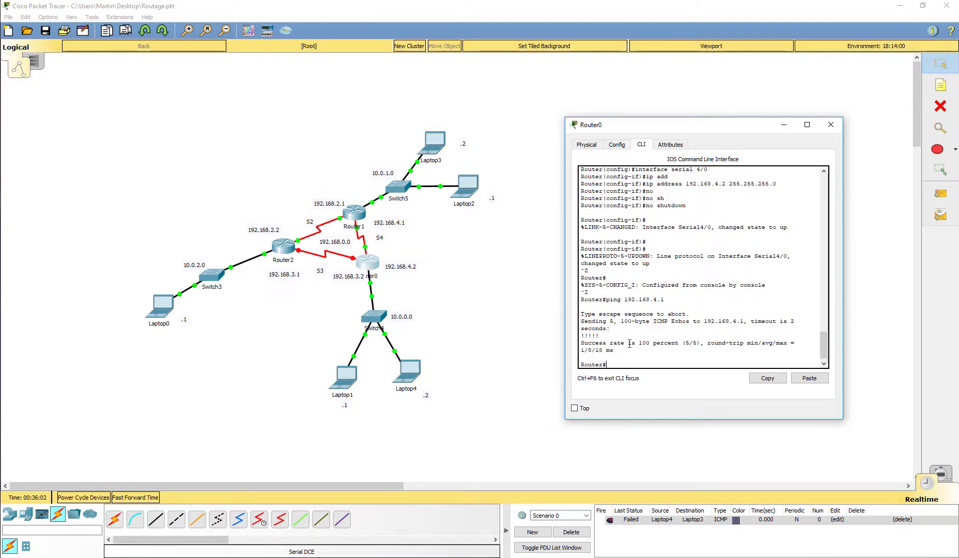
# Re-enter configuration mode on Router0 and assign IP address 192.168.3.2 with mask 255.255.255.0 to interface serial 3/0
pyautogui.write('conf t')
pyautogui.press('Return')
pyautogui.write('int')
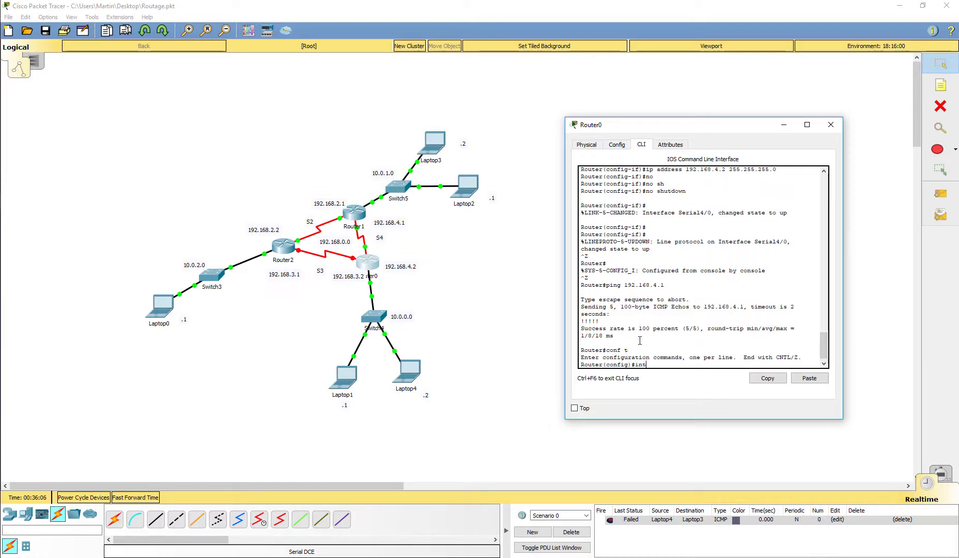
pyautogui.press('Tab')
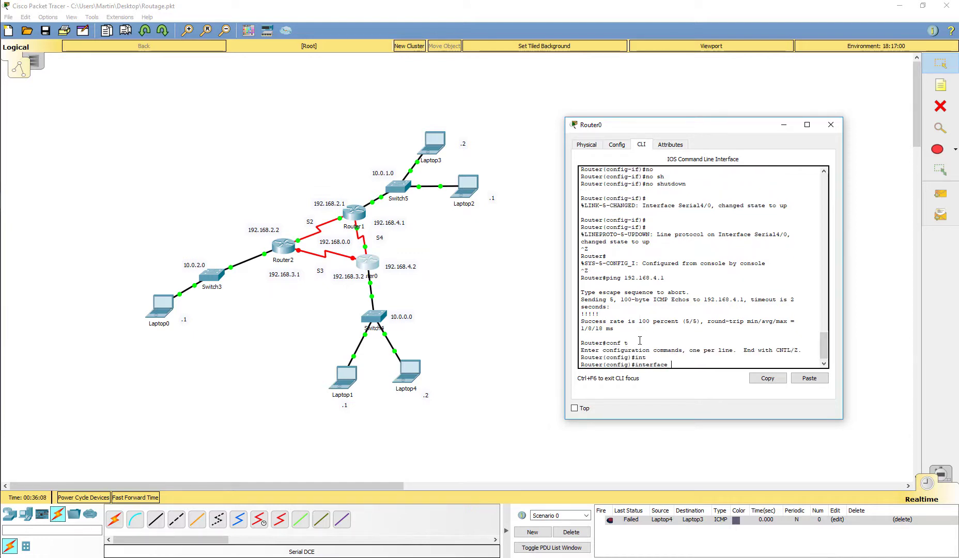
pyautogui.write('s')
pyautogui.press('Tab')
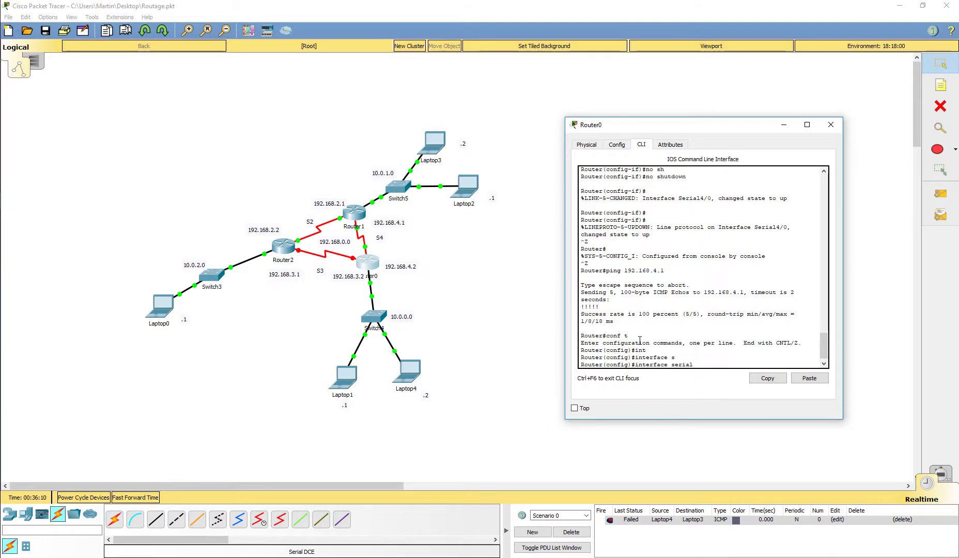
pyautogui.write('3/0')
pyautogui.press('Return')
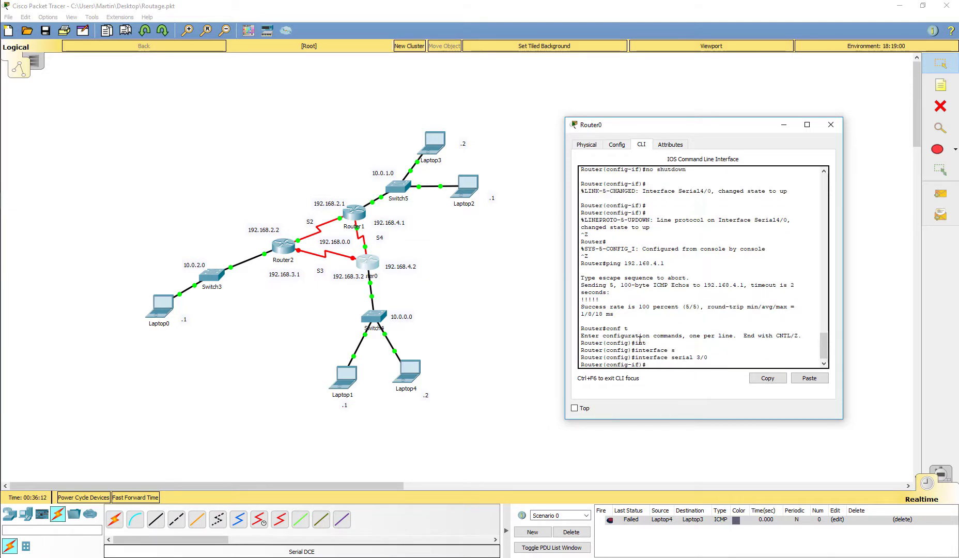
pyautogui.write('ip add')
pyautogui.press('Tab')
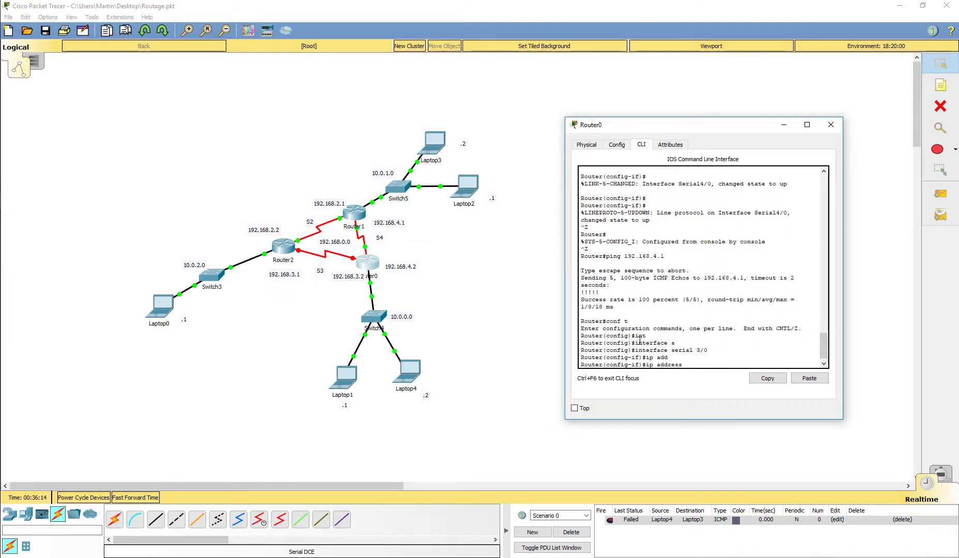
pyautogui.write('192.168.3.2 255.255.255.0')
pyautogui.press('Return')
# Enable Router0's serial 3/0 interface with no shutdown and close Router0's window
pyautogui.write('no shu')
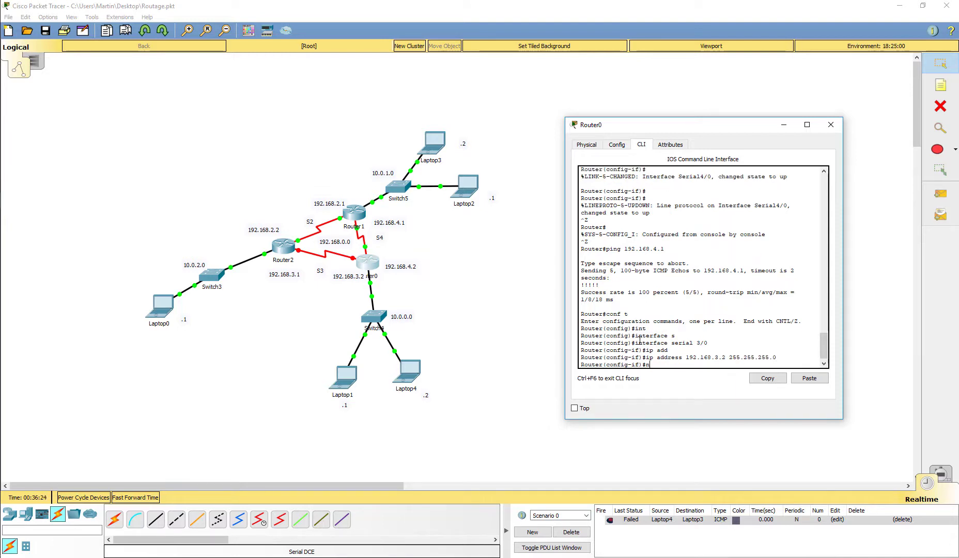
pyautogui.press('Tab')
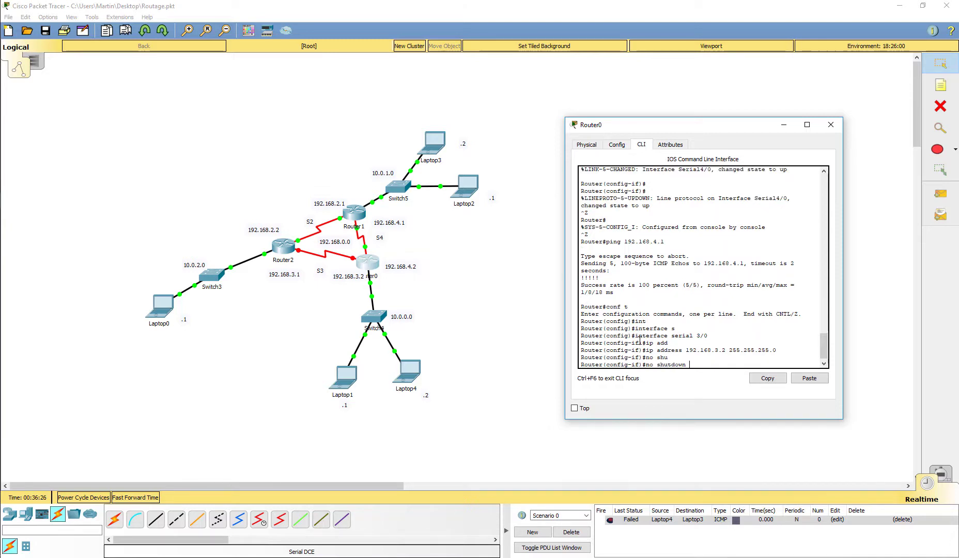
pyautogui.press('Return')
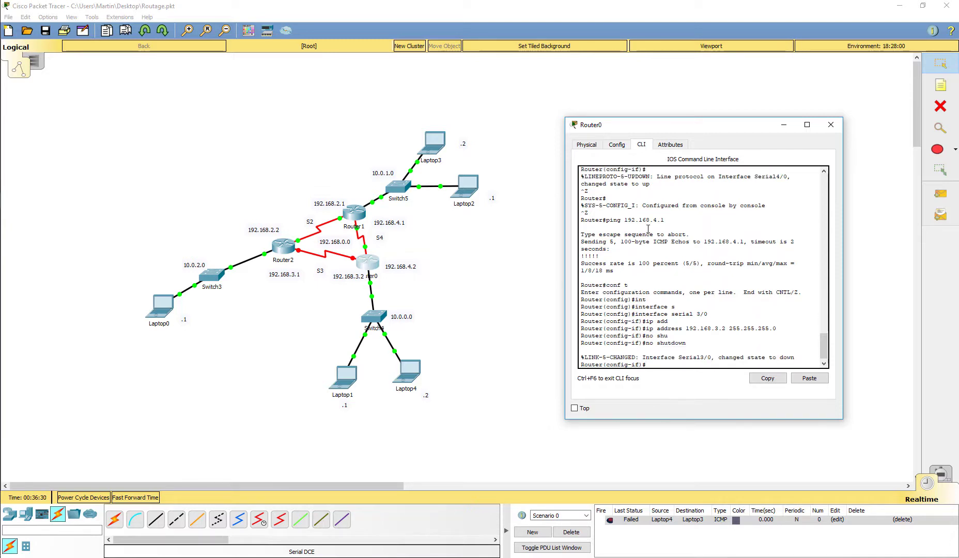
pyautogui.click(831, 124)
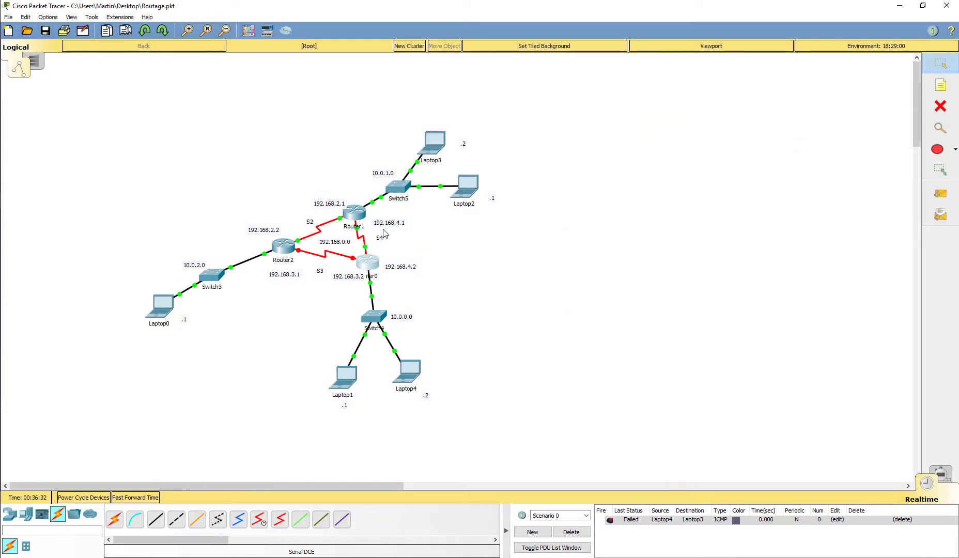
# Open Router2's command-line interface beside the topology and enter global configuration mode with conf t
pyautogui.click(285, 244)
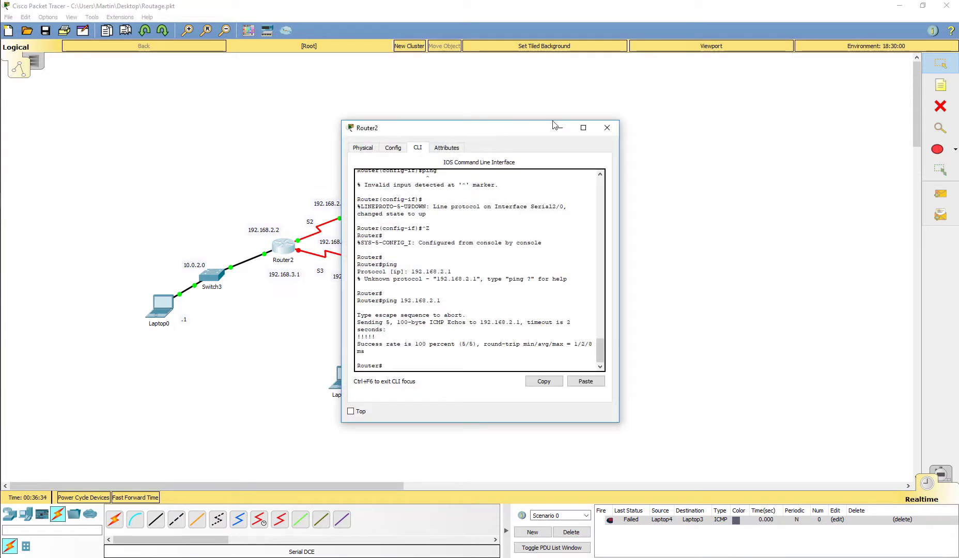
pyautogui.moveTo(554, 124); pyautogui.dragTo(725, 94)
pyautogui.write('conf ')
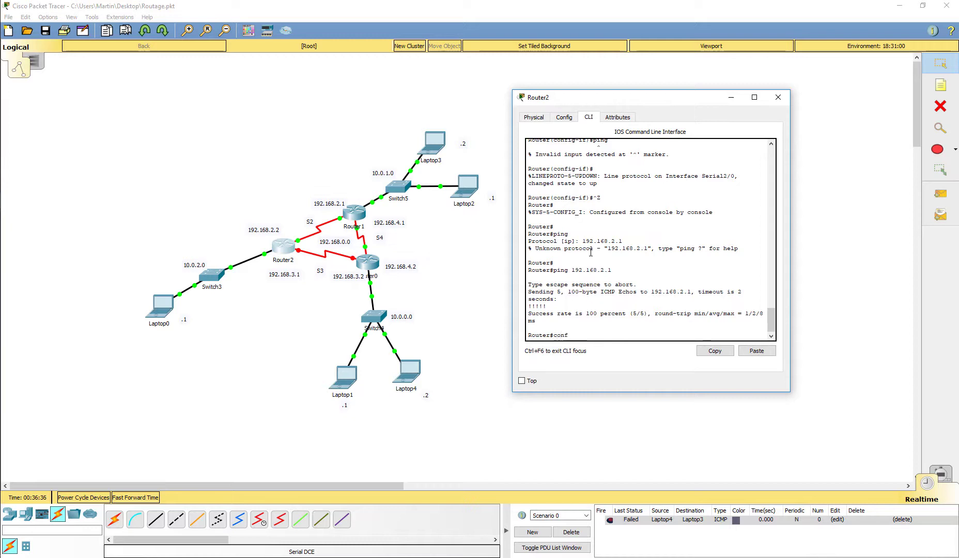
pyautogui.write('t')
pyautogui.press('Return')
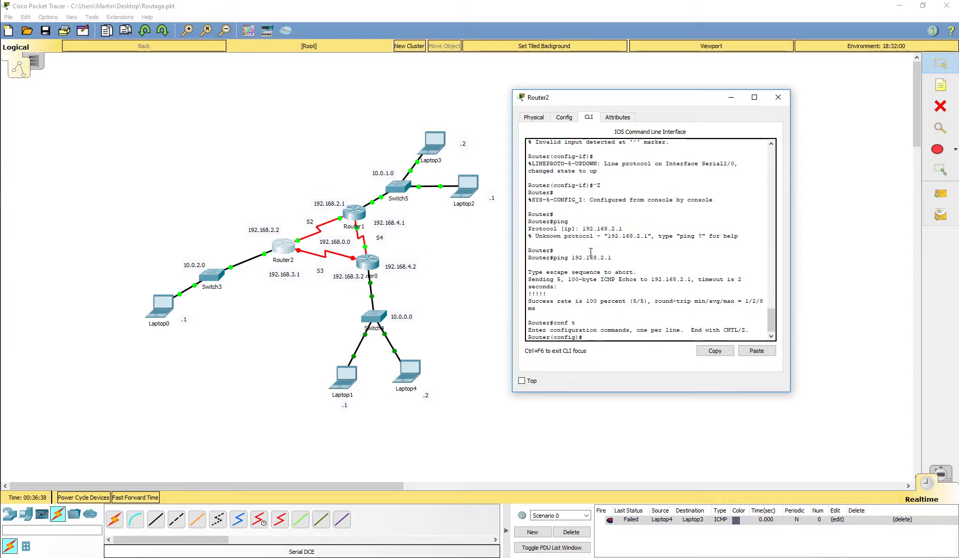
# Assign IP address 192.168.3.1 with mask 255.255.255.0 to Router2's serial 3/0 interface
pyautogui.write('in')
pyautogui.press('Tab')
pyautogui.write('s')
pyautogui.press('Tab')
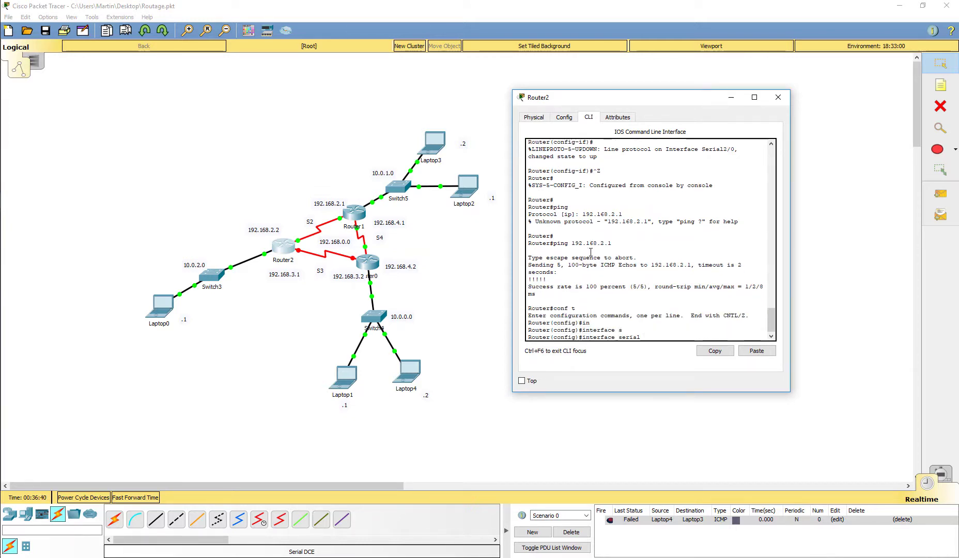
pyautogui.write('3/0')
pyautogui.press('Return')
pyautogui.write('ip')
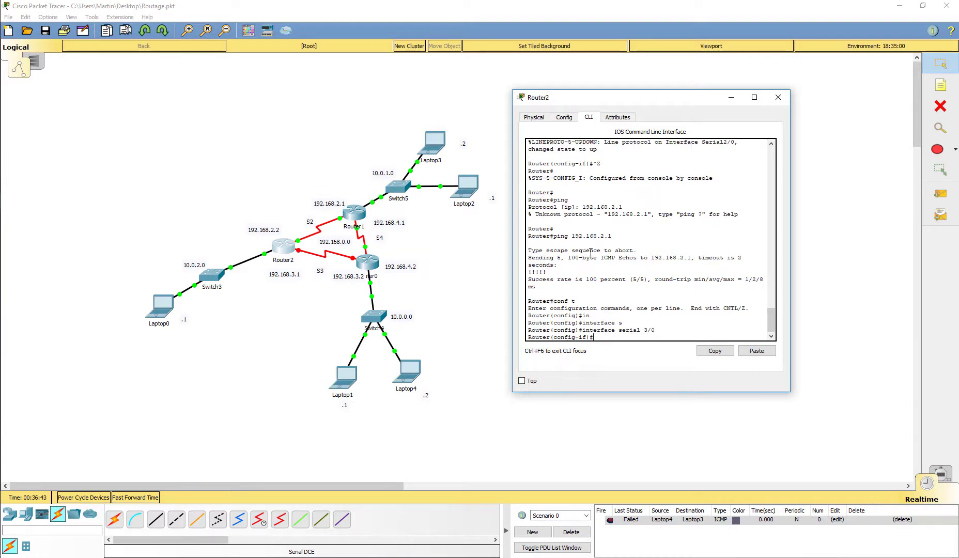
pyautogui.write(' add')
pyautogui.press('Tab')
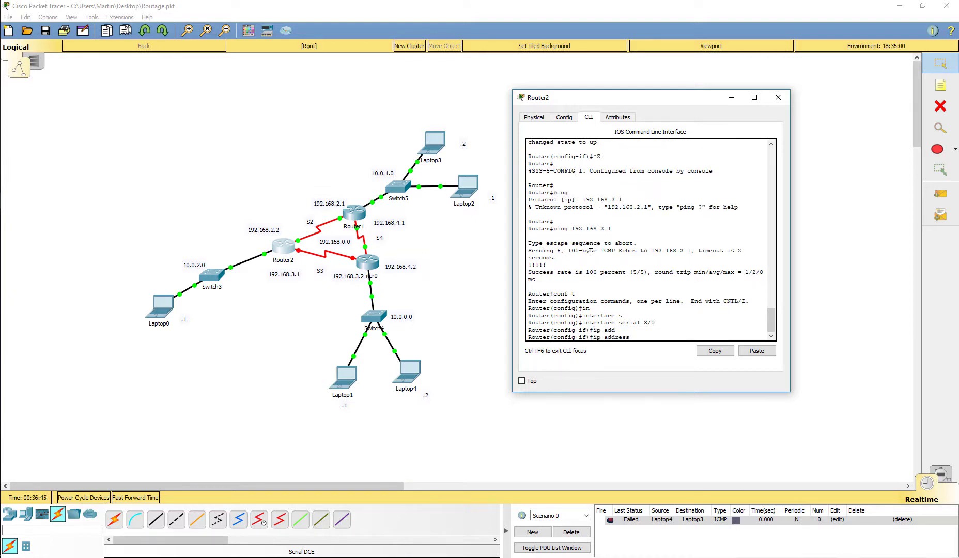
pyautogui.write('192.168.3.1 255.255.255.0')
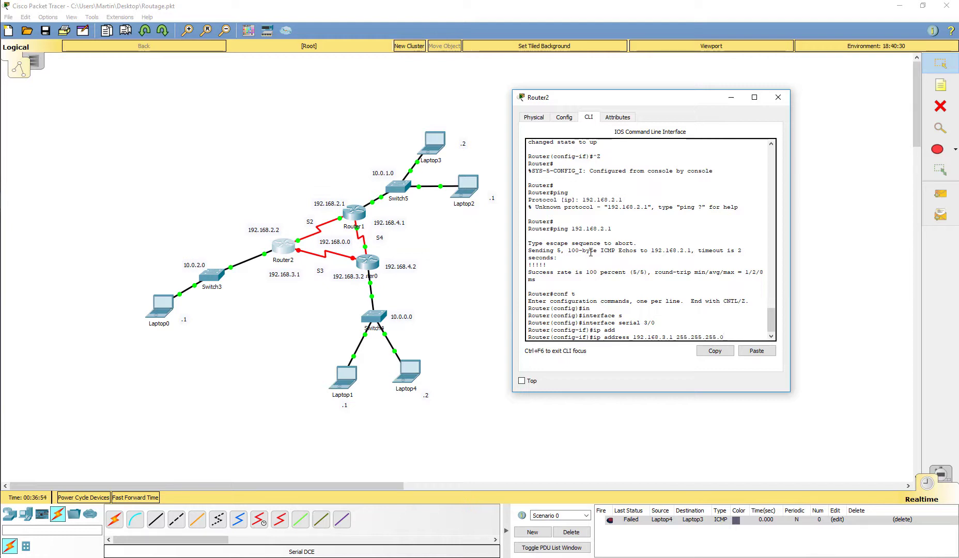
pyautogui.press('Return')
# Enable Router2's serial 3/0 interface with no shutdown
pyautogui.write('no')
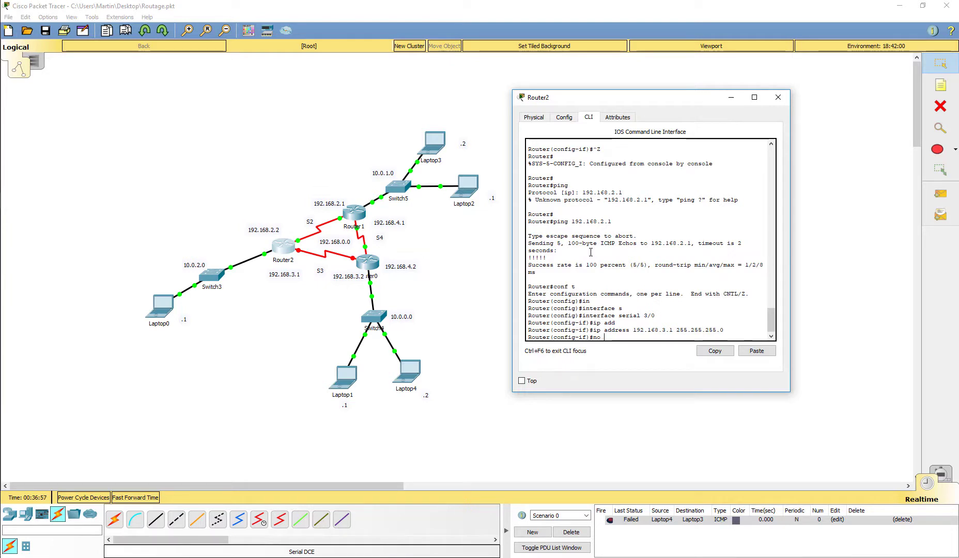
pyautogui.write(' shut')
pyautogui.press('Tab')
pyautogui.press('Return')
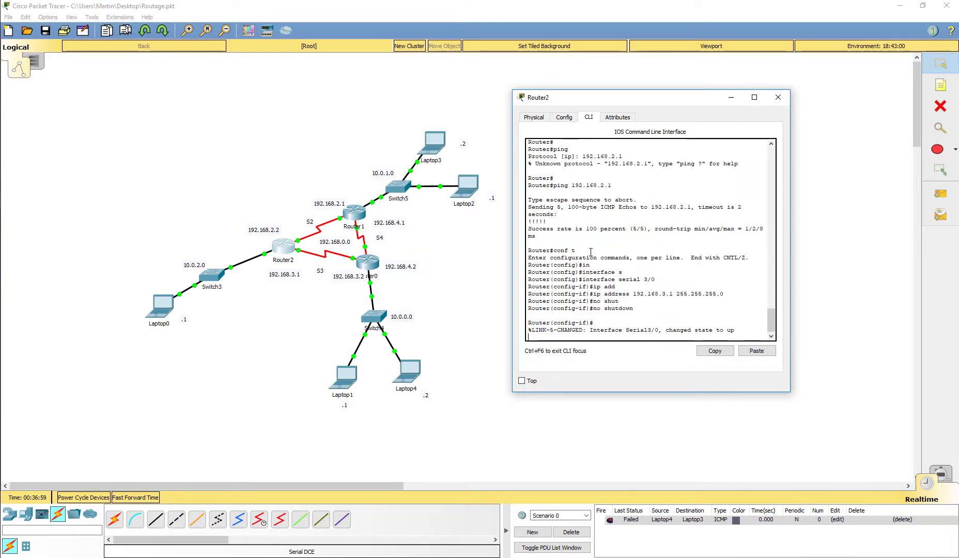
pyautogui.press('Return')
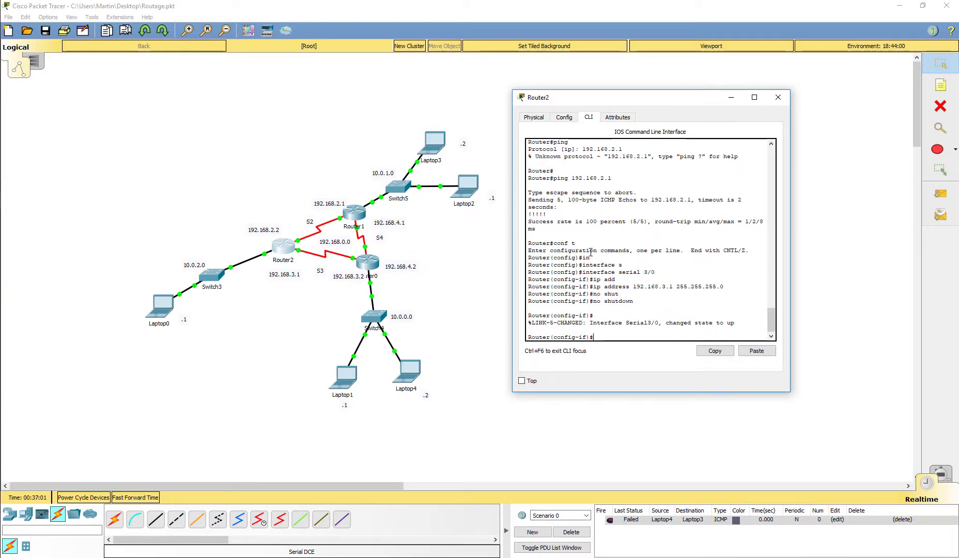
# Leave configuration mode on Router2, ping Router0's S3 address 192.168.3.2, and close Router2's window
pyautogui.hotkey('ctrl', 'z')
pyautogui.press('Return')
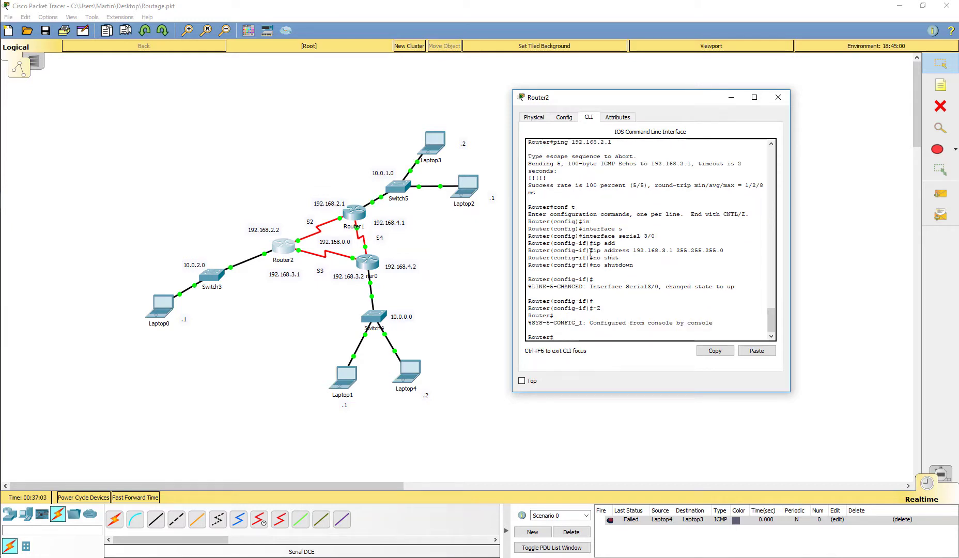
pyautogui.write('pin')
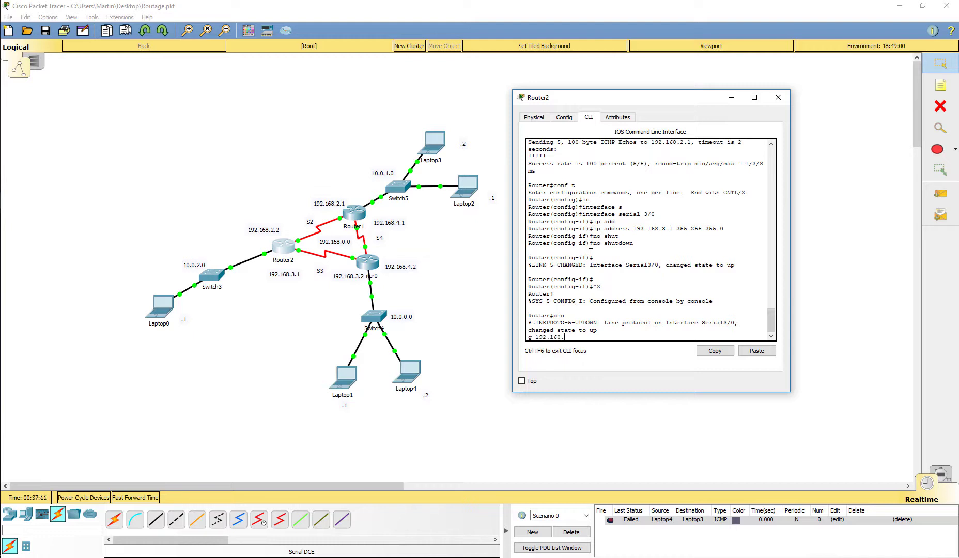
pyautogui.write('g 192.168.3.2')
pyautogui.press('Return')
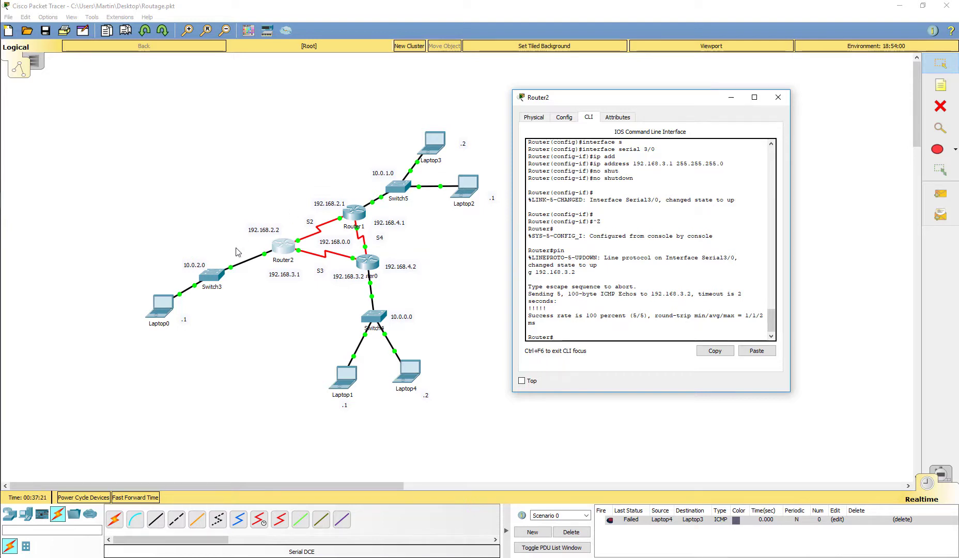
pyautogui.click(779, 97)
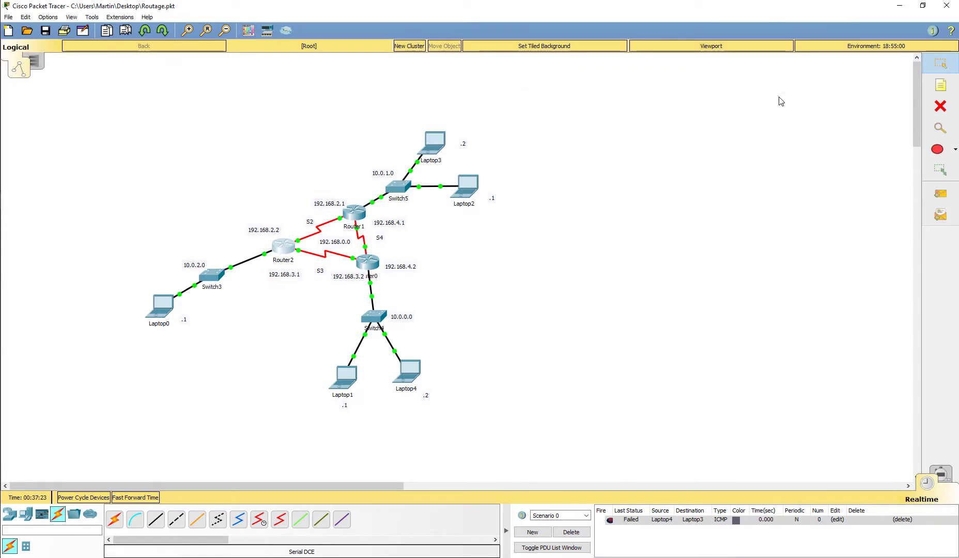
# Test the serial links by sending simple PDUs from Router0 to Router2 and from Router1 to Router0
pyautogui.click(941, 194)
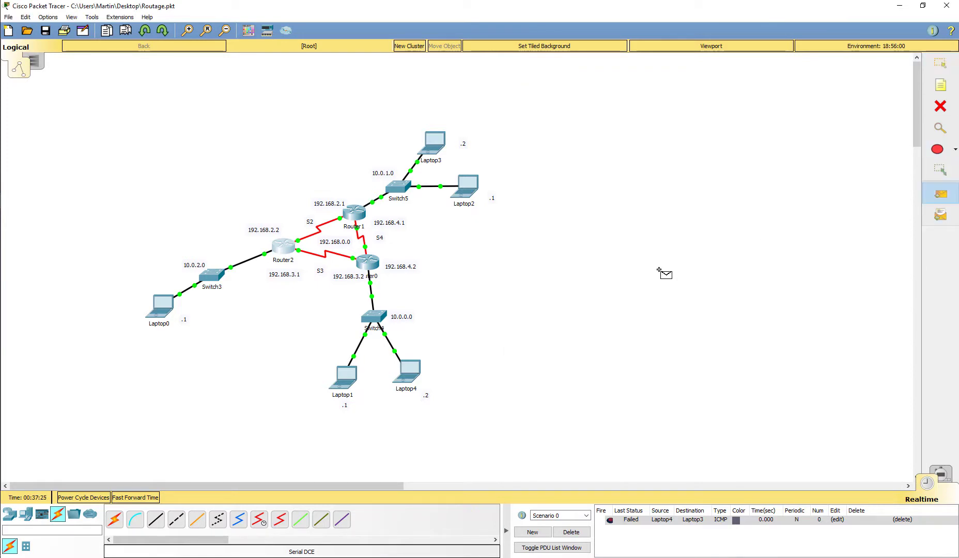
pyautogui.click(371, 266)
pyautogui.click(284, 247)
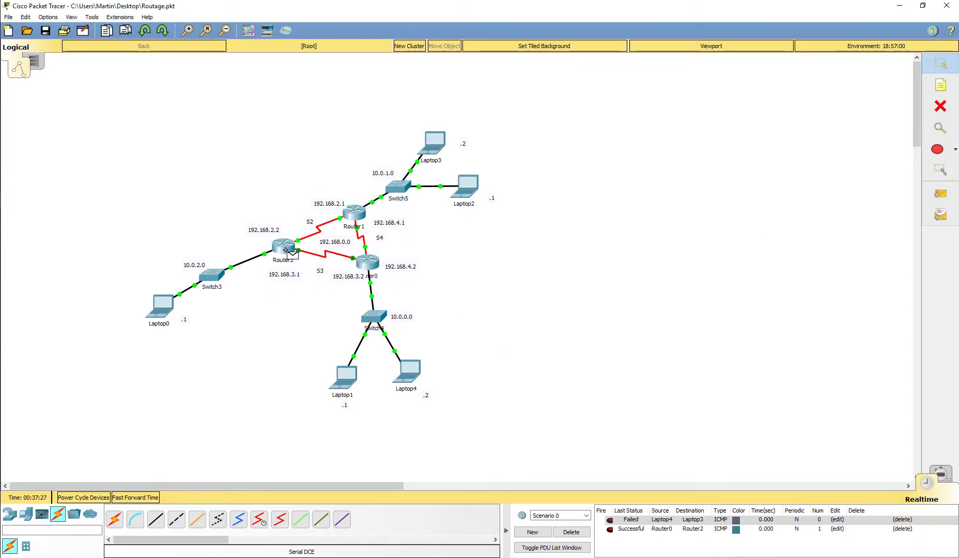
pyautogui.click(941, 194)
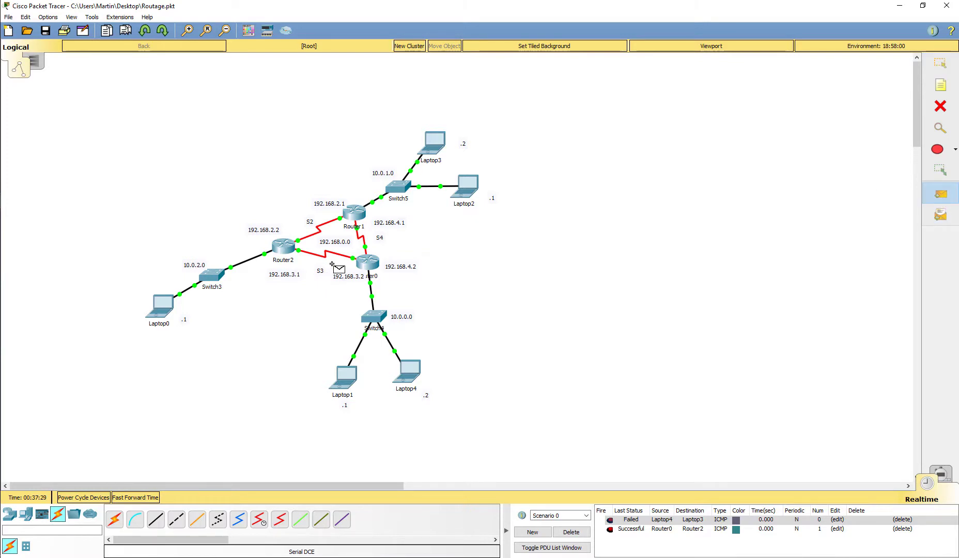
pyautogui.click(366, 250)
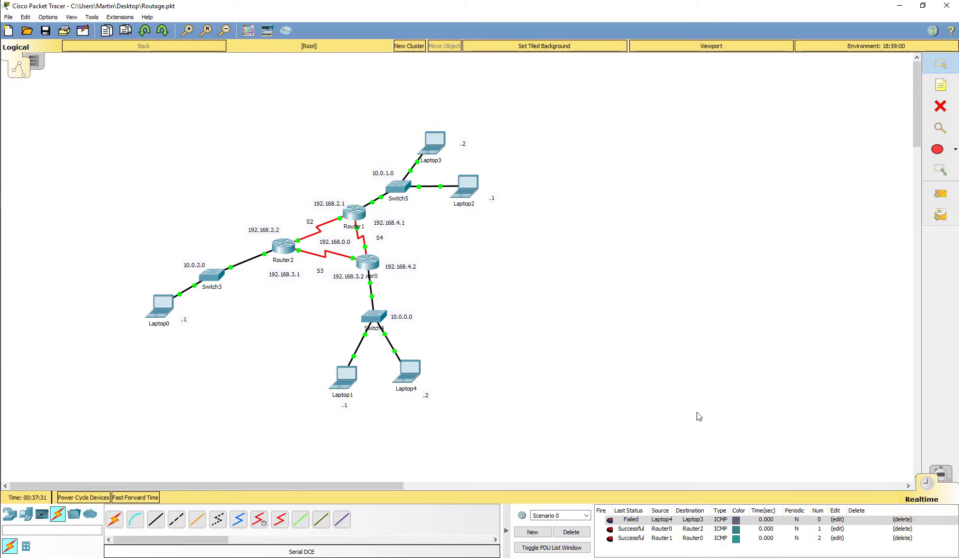
# Send a simple PDU from Router0 to Laptop3, then delete the scenario to clear its PDU list
pyautogui.click(941, 193)
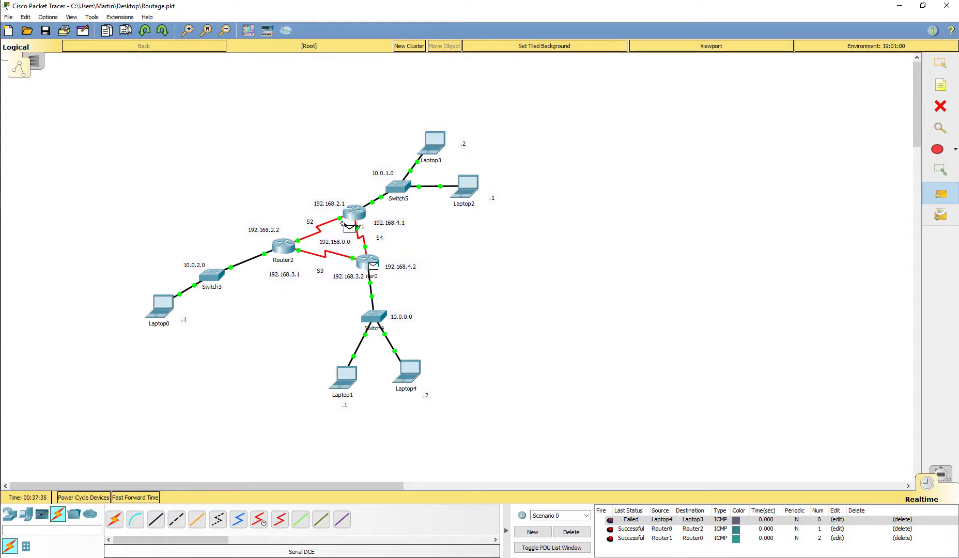
pyautogui.click(401, 189)
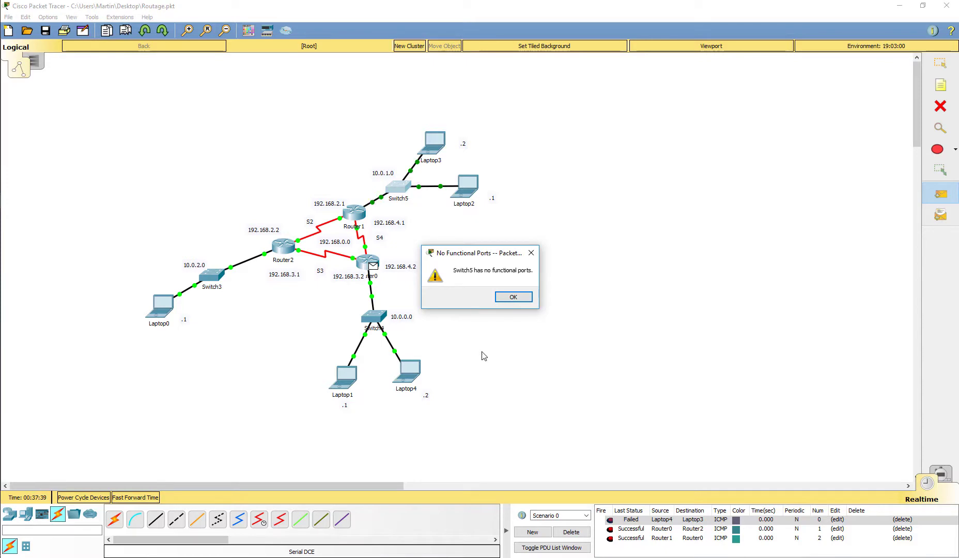
pyautogui.click(511, 298)
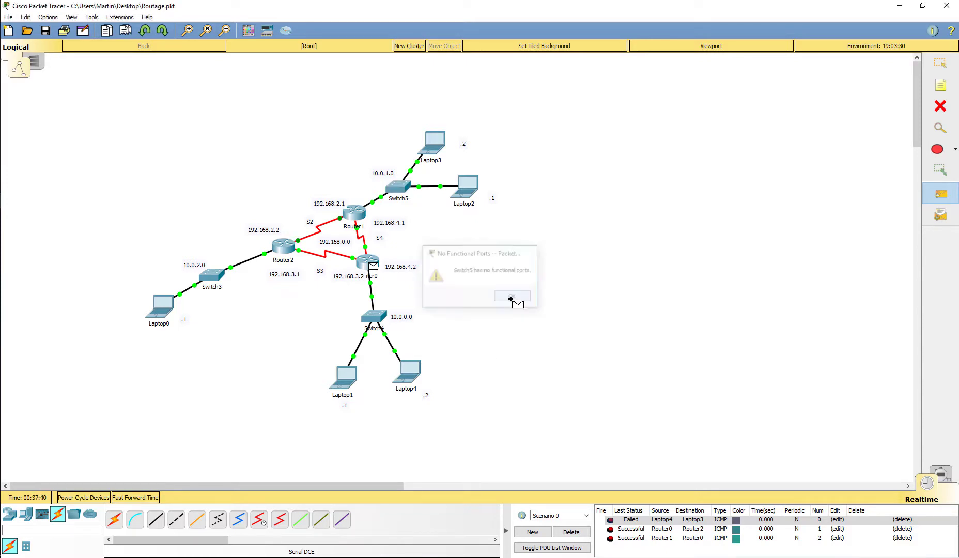
pyautogui.click(435, 151)
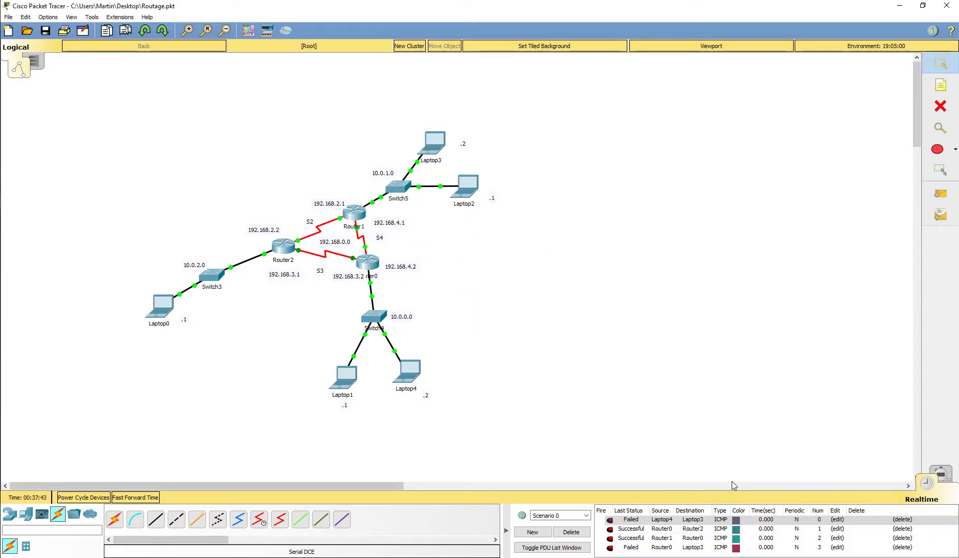
pyautogui.click(575, 532)
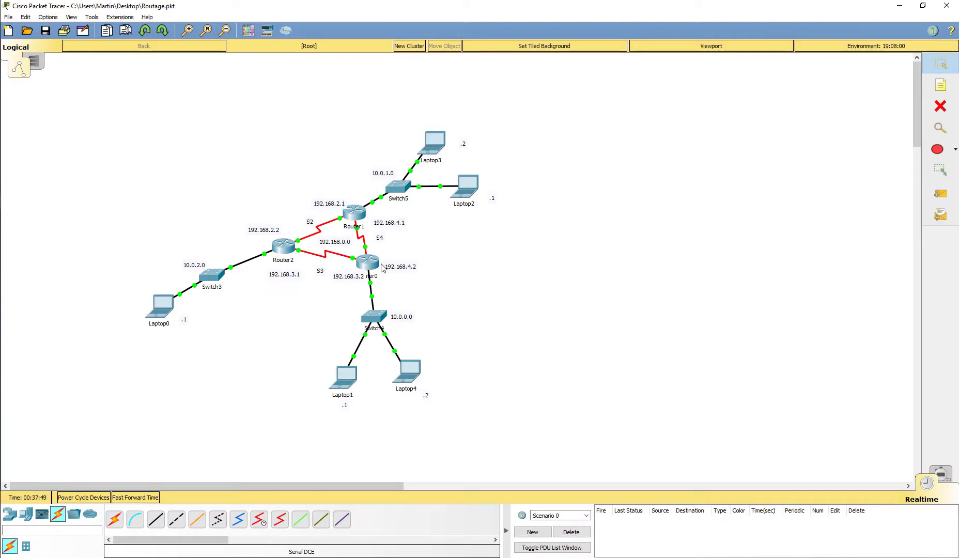
# Place a note reading "ip route id reseau - mask - ip" in the empty workspace beside the topology
pyautogui.moveTo(381, 266)
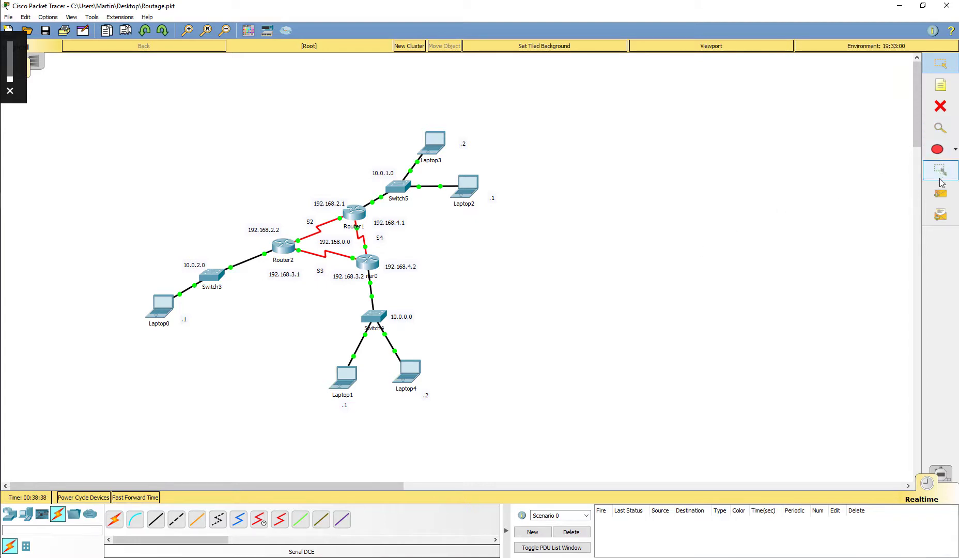
pyautogui.click(940, 86)
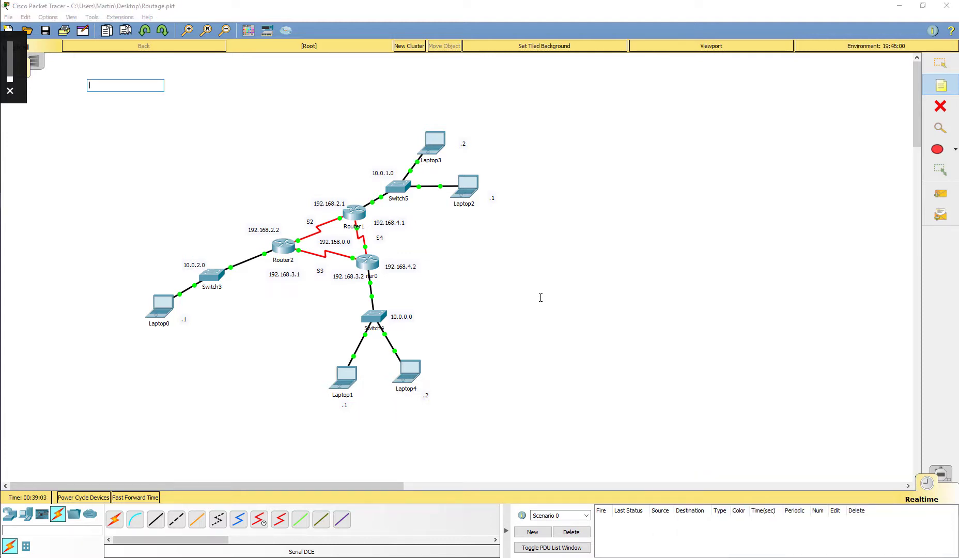
pyautogui.click(547, 239)
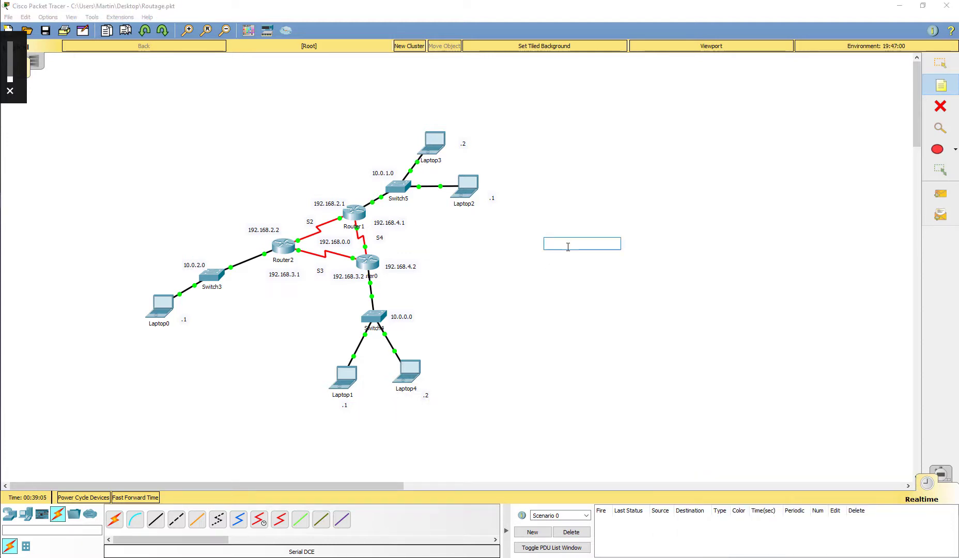
pyautogui.write('ip')
pyautogui.write(' route ')
pyautogui.write('nom')
pyautogui.write(' rese')
pyautogui.write('au ')
pyautogui.write('- mask - ')
pyautogui.write('inter')
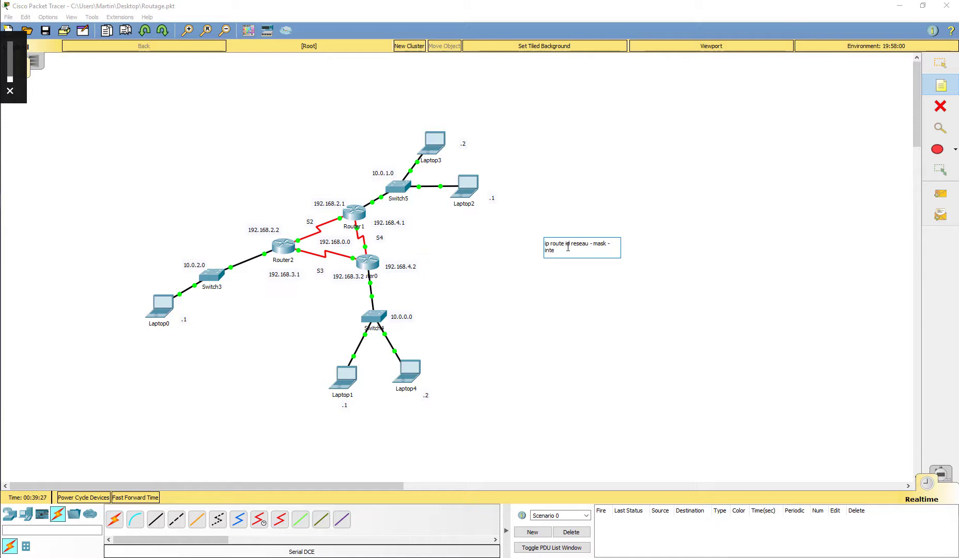
pyautogui.press('BackSpace')
pyautogui.press('BackSpace')
pyautogui.click(594, 197)
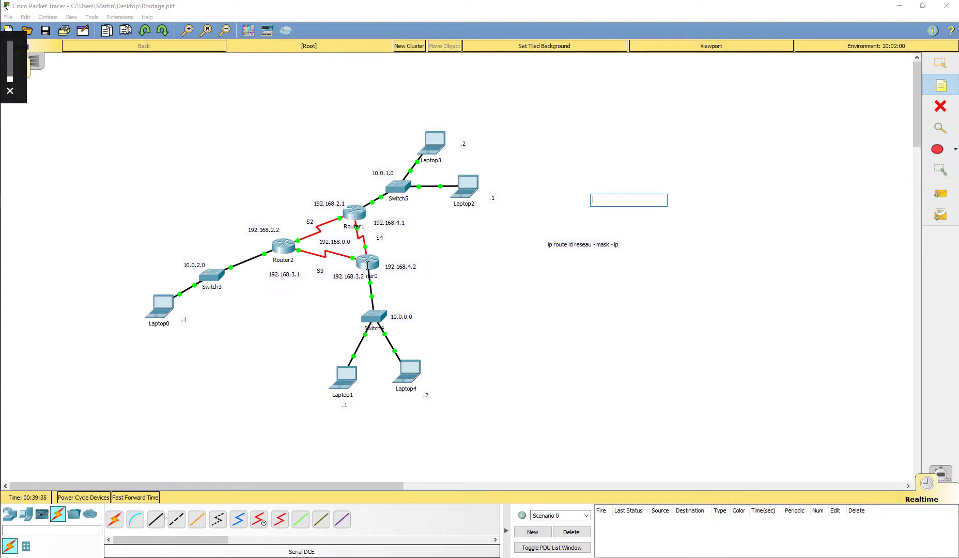
# Open Router0's command-line interface beside the topology and exit interface configuration to global configuration mode
pyautogui.click(940, 63)
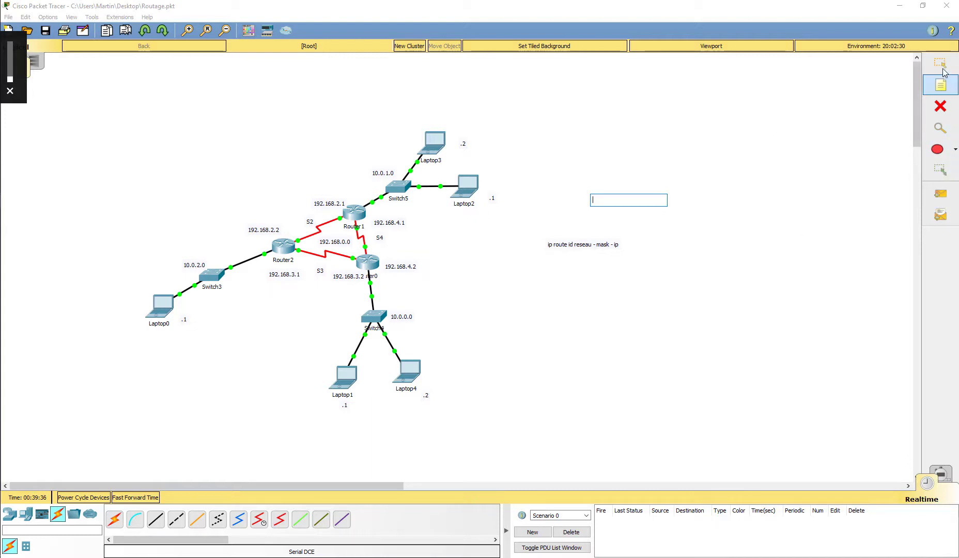
pyautogui.click(366, 267)
pyautogui.moveTo(495, 122); pyautogui.dragTo(699, 93)
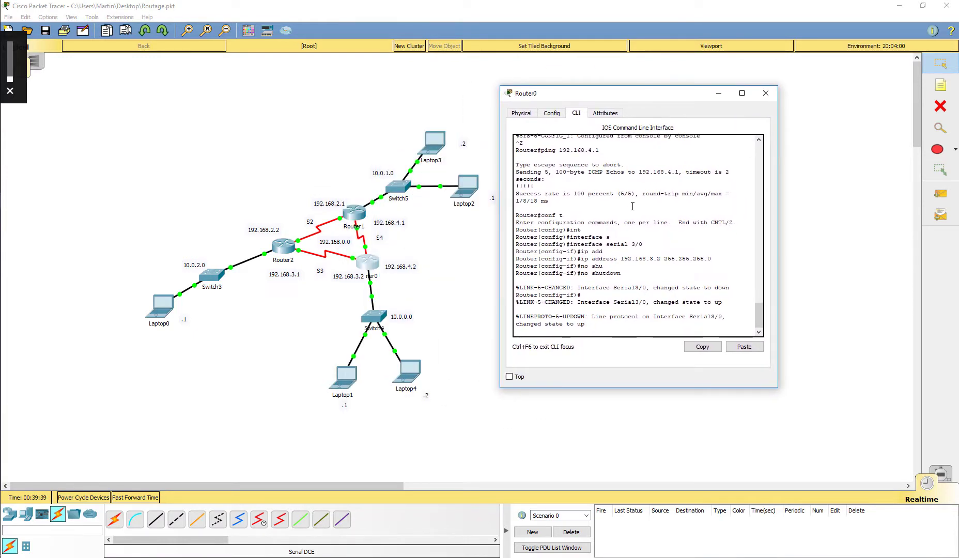
pyautogui.press('Return')
pyautogui.press('Return')
pyautogui.press('Return')
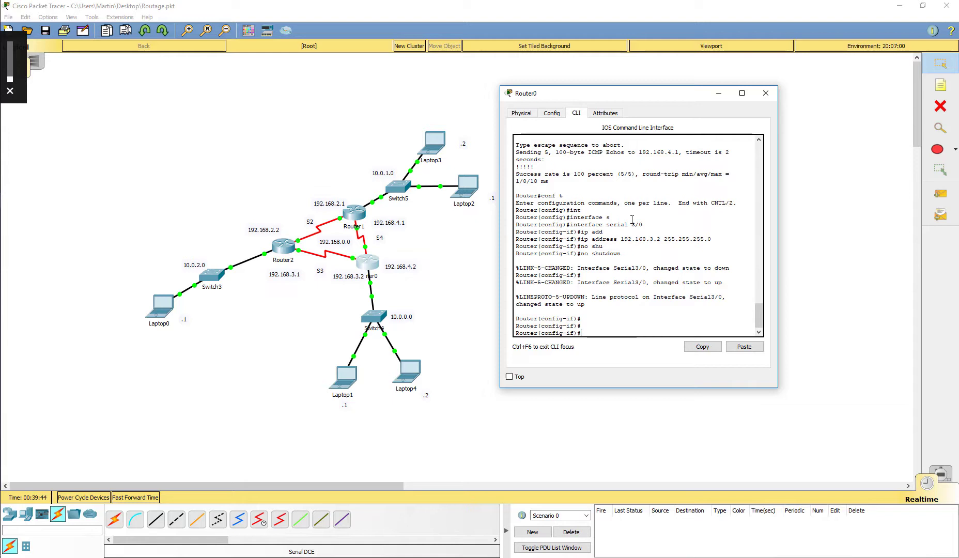
pyautogui.write('exit')
pyautogui.press('Return')
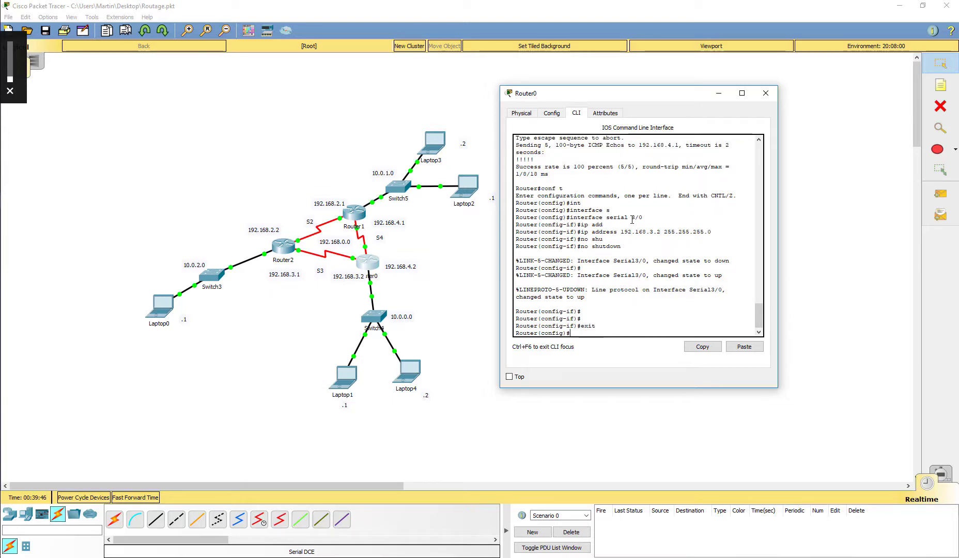
# Add a static route on Router0 to network 10.0.2.0 with mask 255.255.255.0 via 192.168.3.1
pyautogui.write('i')
pyautogui.write('p route')
pyautogui.press('Tab')
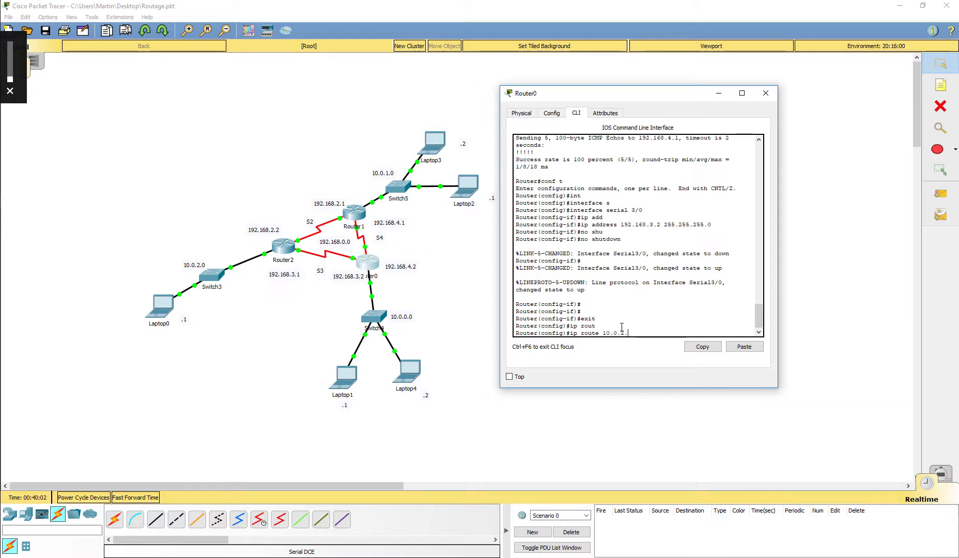
pyautogui.write('255.255.2')
pyautogui.write('55.255.0')
pyautogui.write('192')
pyautogui.write('.168.3.21')
pyautogui.press('Return')
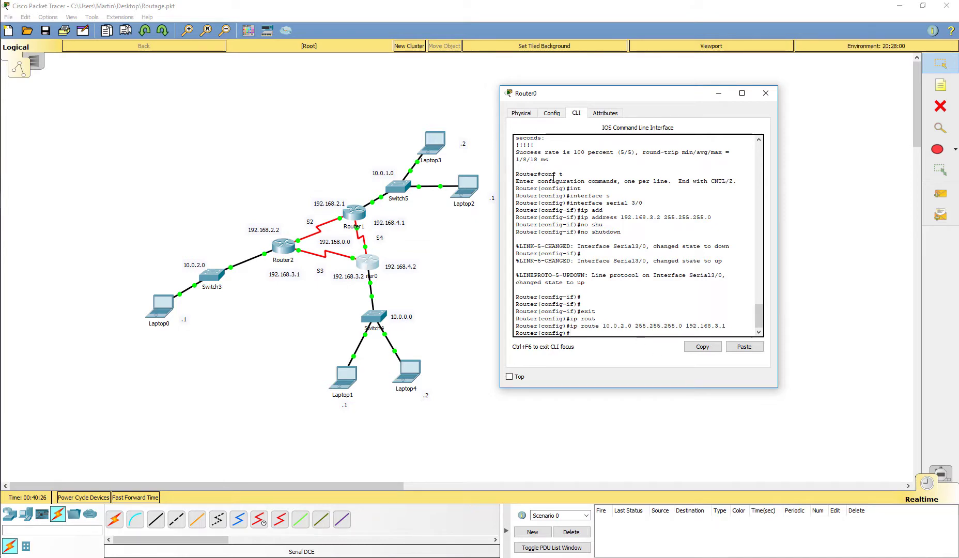
# Add a static route on Router2 to network 10.0.0.0 with mask 255.255.255.0 via 192.168.3.2, then close its window
pyautogui.click(287, 250)
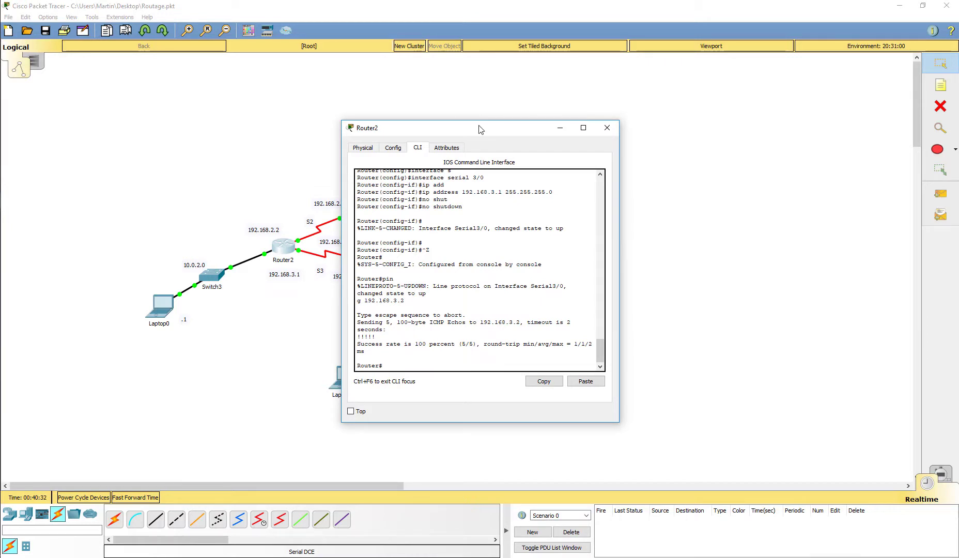
pyautogui.moveTo(480, 129); pyautogui.dragTo(649, 107)
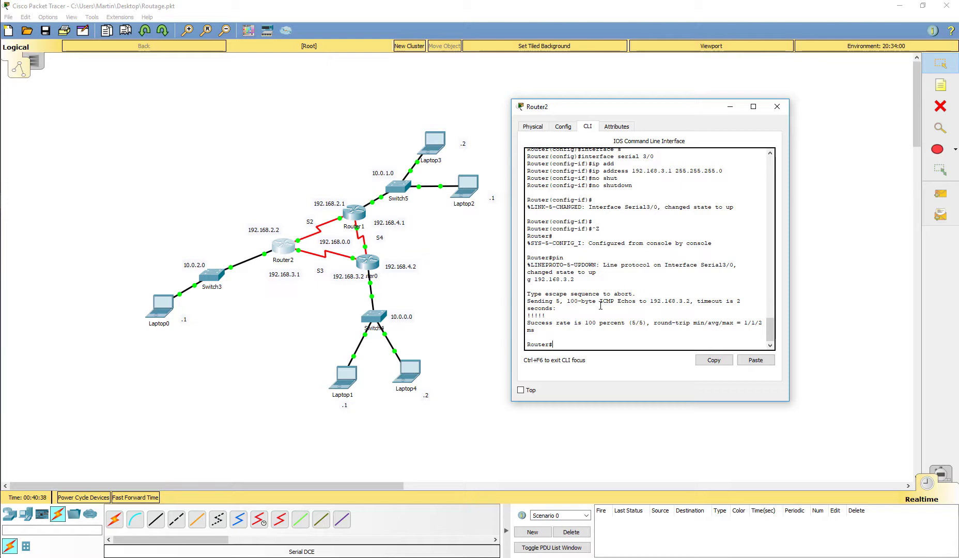
pyautogui.write('t')
pyautogui.press('Return')
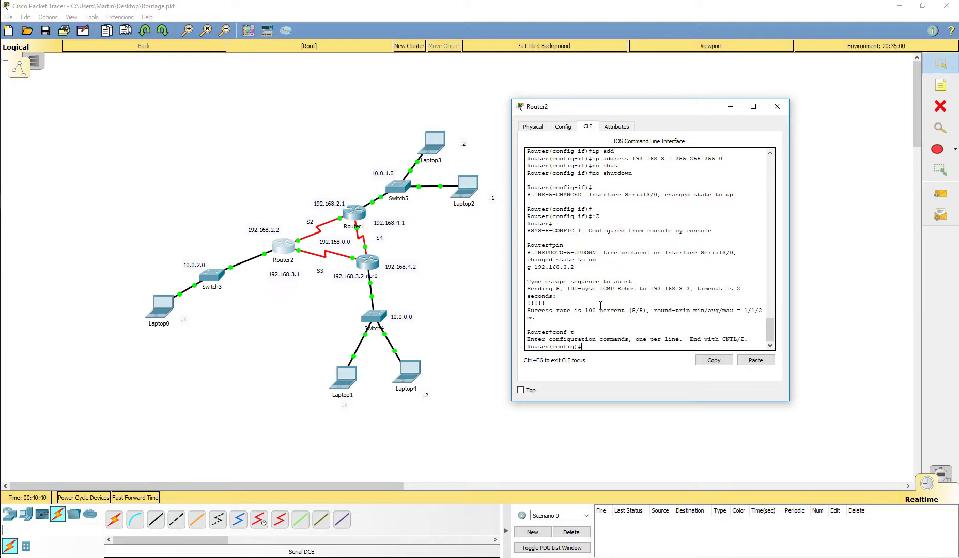
pyautogui.write('ip route 10.0.0.0 255.255.255.0 192.16')
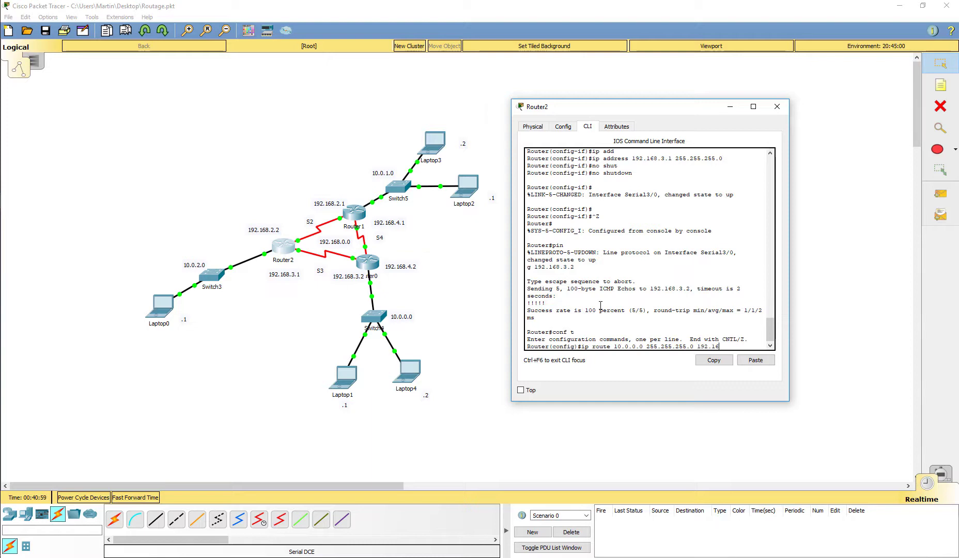
pyautogui.write('8.3.2')
pyautogui.press('Return')
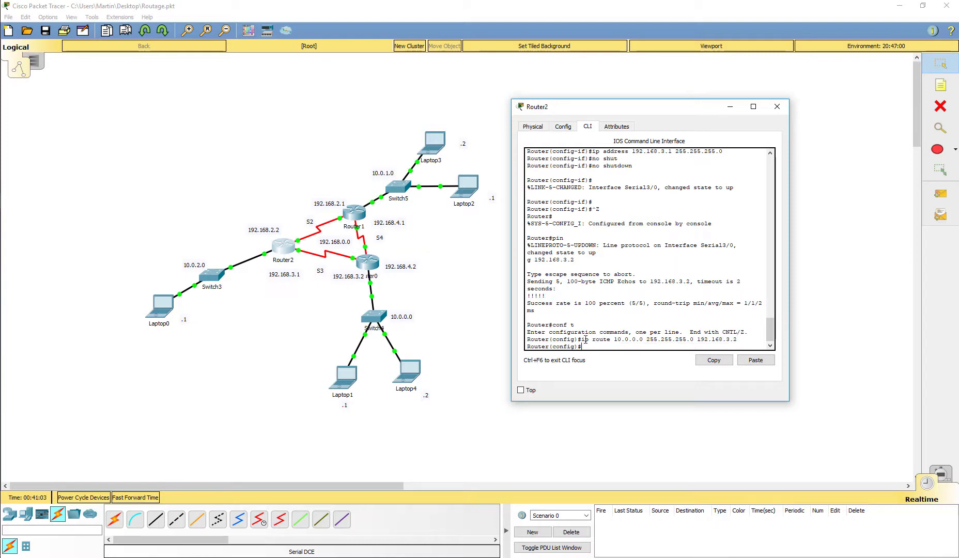
pyautogui.click(777, 106)
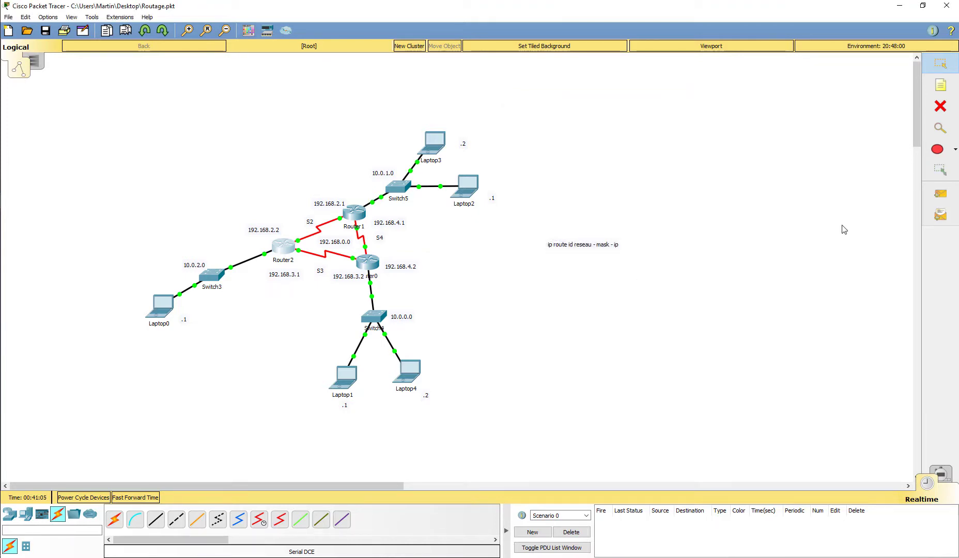
# Send simple PDUs from Laptop4 to Router0 and from Laptop4 to Router2
pyautogui.click(941, 194)
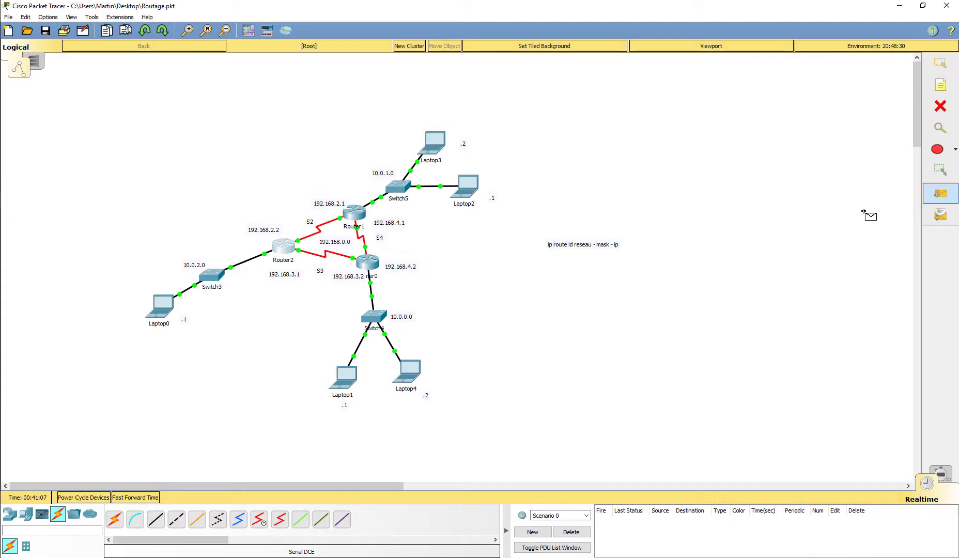
pyautogui.click(412, 372)
pyautogui.click(368, 265)
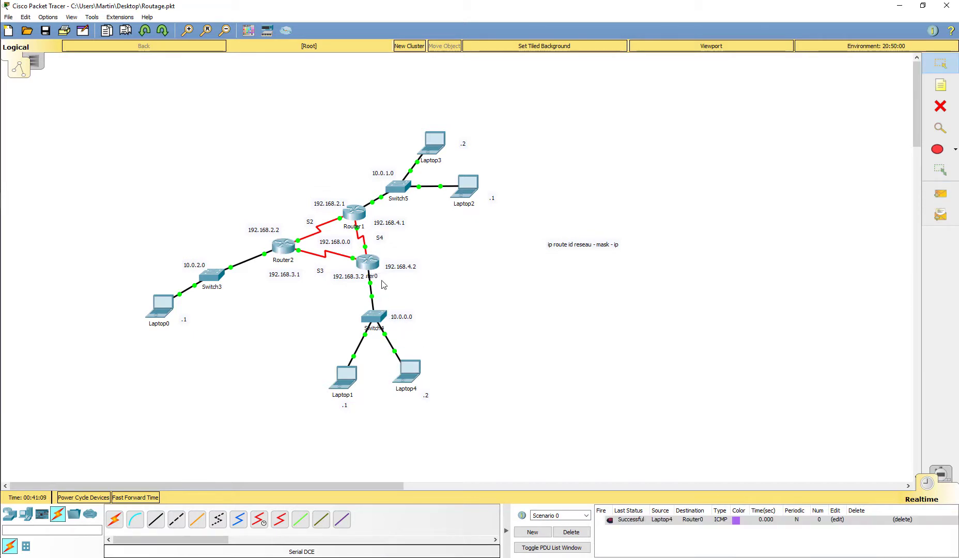
pyautogui.click(940, 193)
pyautogui.click(411, 375)
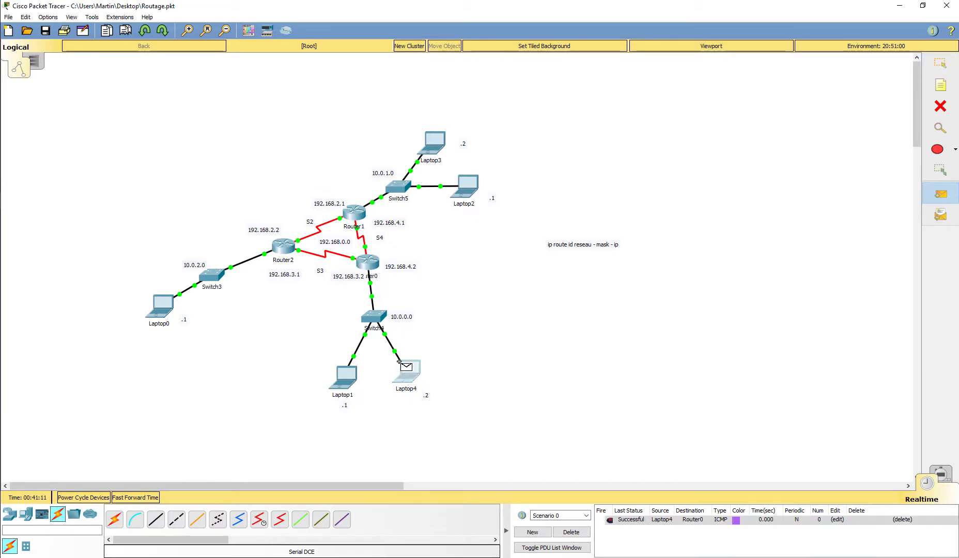
pyautogui.click(286, 249)
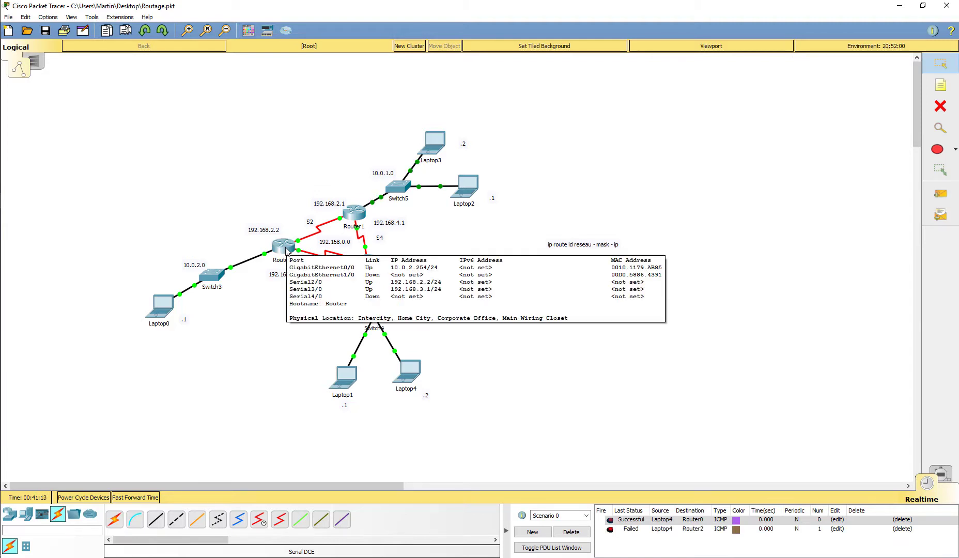
# Test the laptop route both ways with simple PDUs from Laptop0 to Laptop4 and from Laptop4 to Laptop0
pyautogui.click(940, 193)
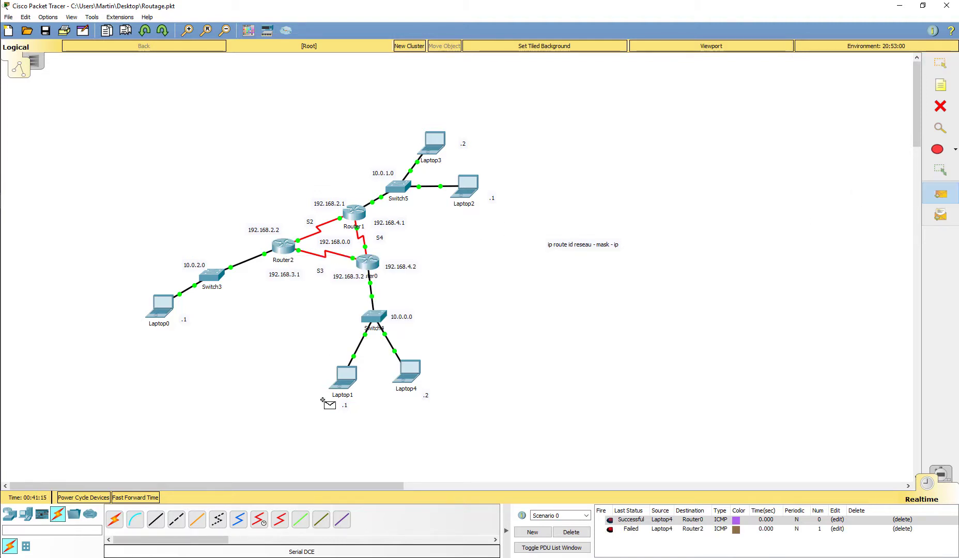
pyautogui.click(156, 306)
pyautogui.click(408, 373)
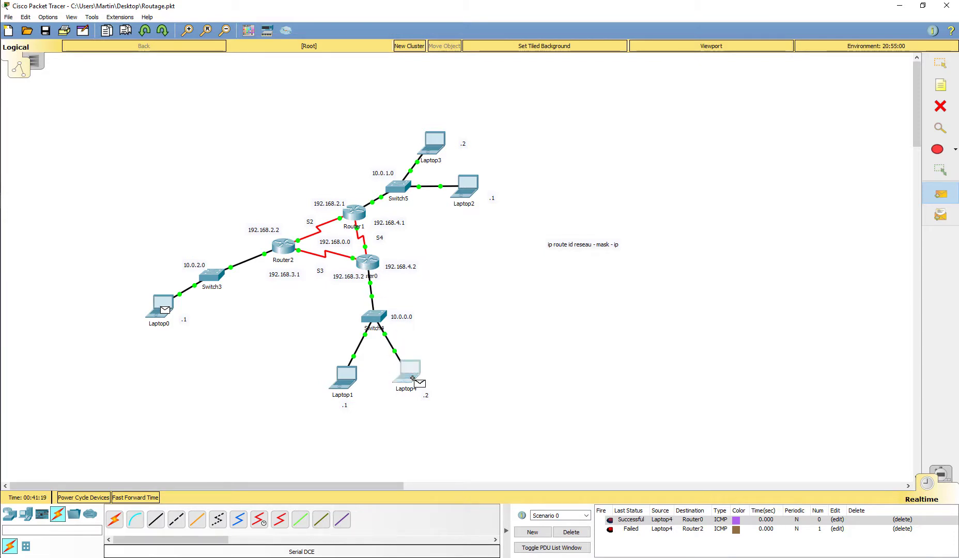
pyautogui.click(941, 194)
pyautogui.click(411, 373)
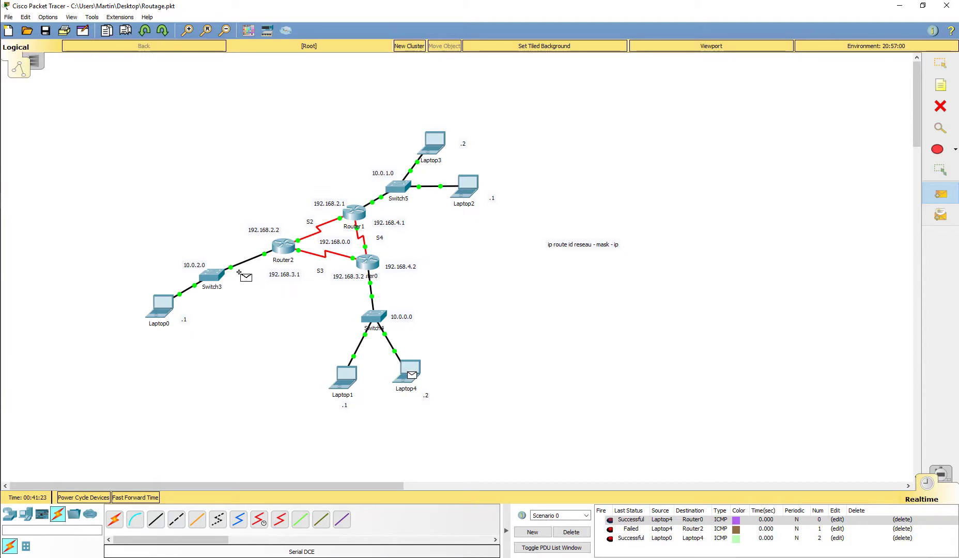
pyautogui.click(164, 305)
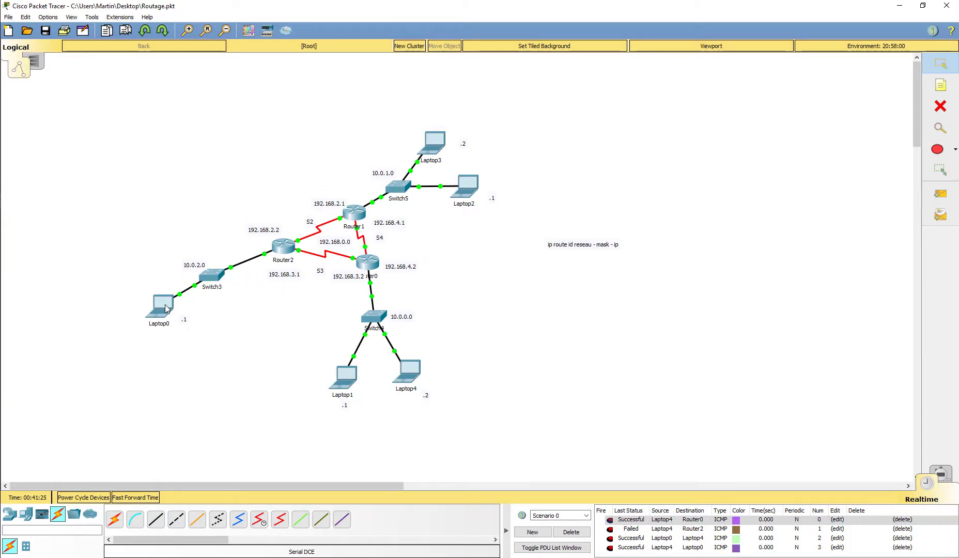
# Repeat the simple PDU from Laptop4 to Router2 and check its status in the PDU list
pyautogui.click(941, 195)
pyautogui.click(407, 379)
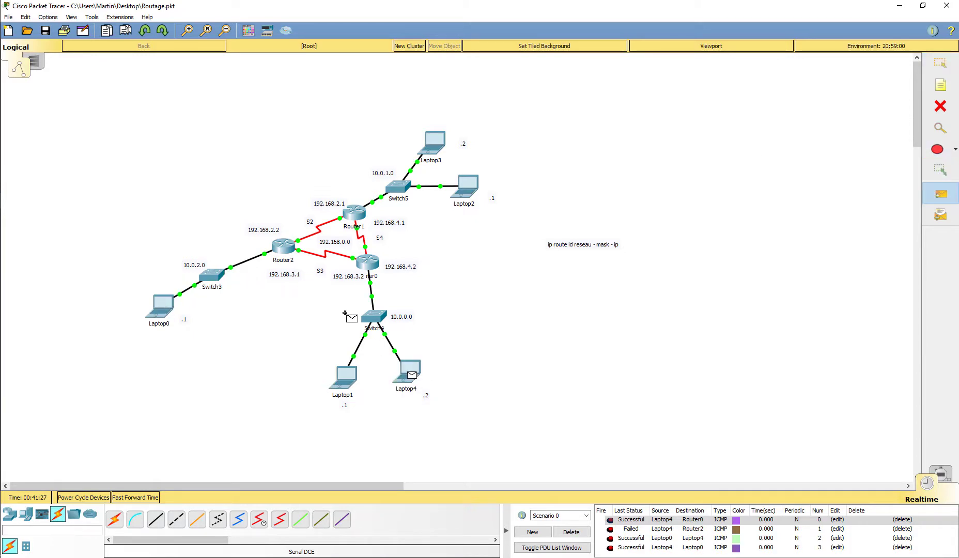
pyautogui.click(287, 250)
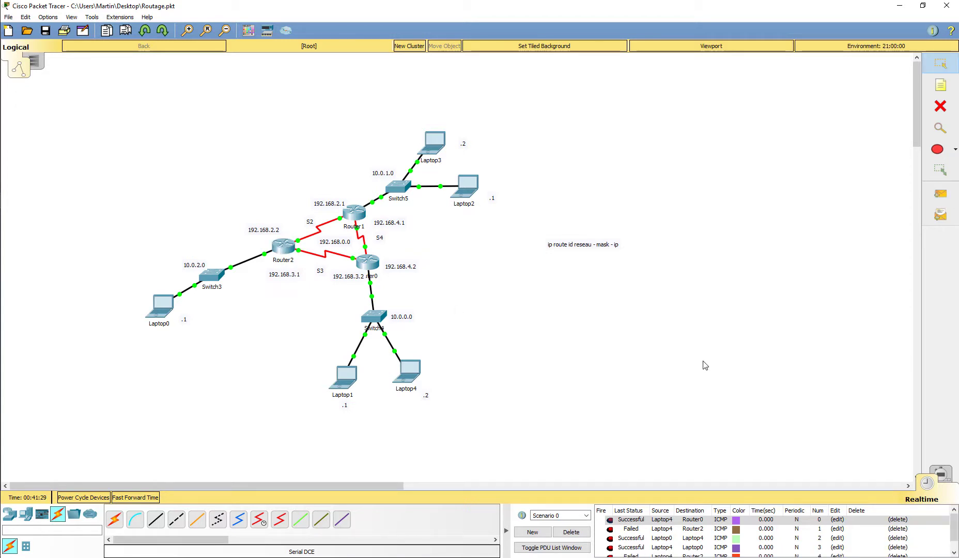
pyautogui.scroll(-2, 709, 380)
pyautogui.scroll(-1, 759, 540)
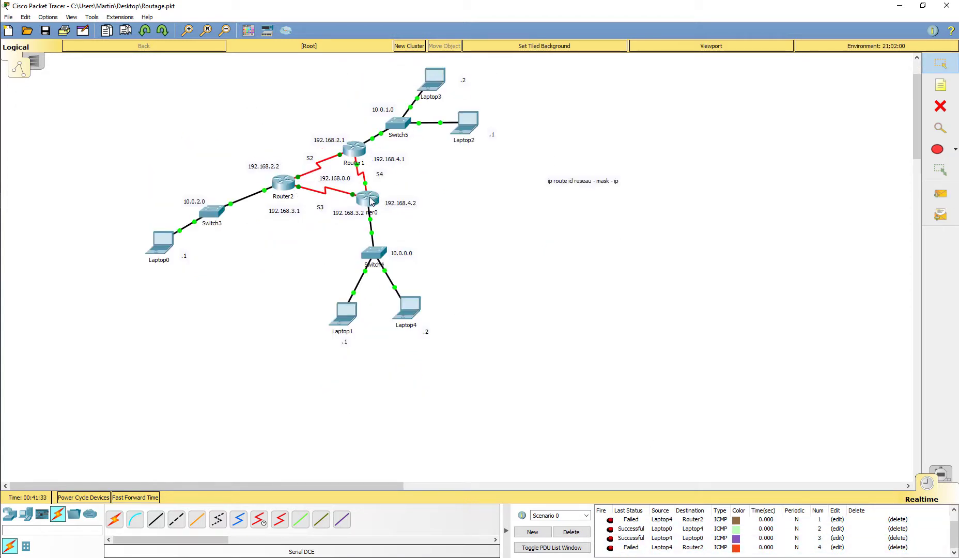
# Switch to simulation mode with a faster playback speed and delete the scenario to clear its PDUs
pyautogui.moveTo(289, 186)
pyautogui.click(943, 472)
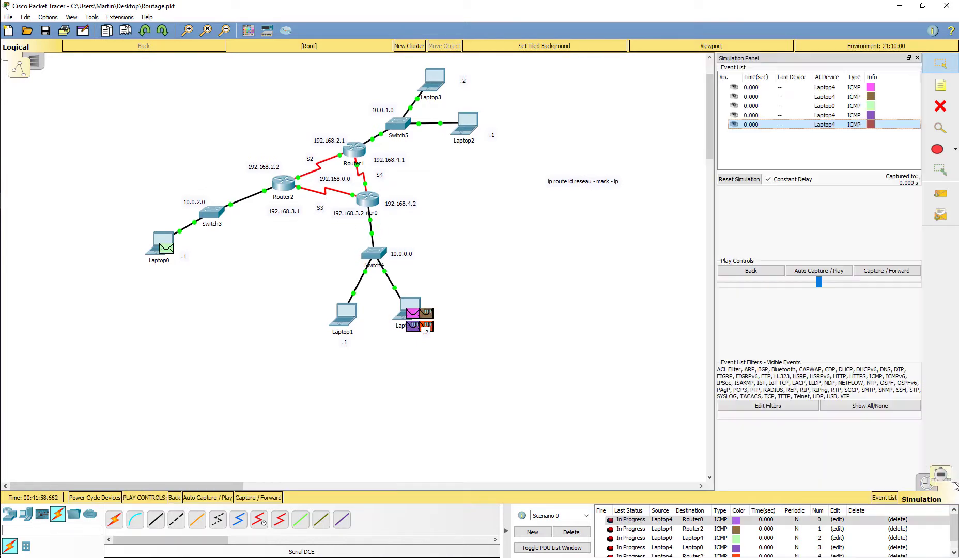
pyautogui.moveTo(820, 283); pyautogui.dragTo(898, 282)
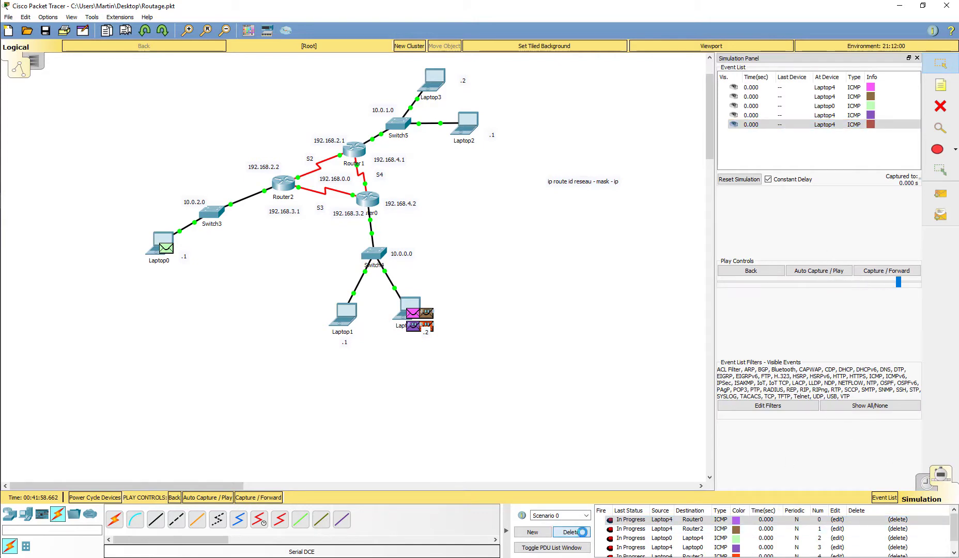
pyautogui.click(571, 531)
# Play a simulated simple PDU from Laptop4 to Laptop0, then return to realtime mode and delete the scenario
pyautogui.click(941, 193)
pyautogui.click(413, 310)
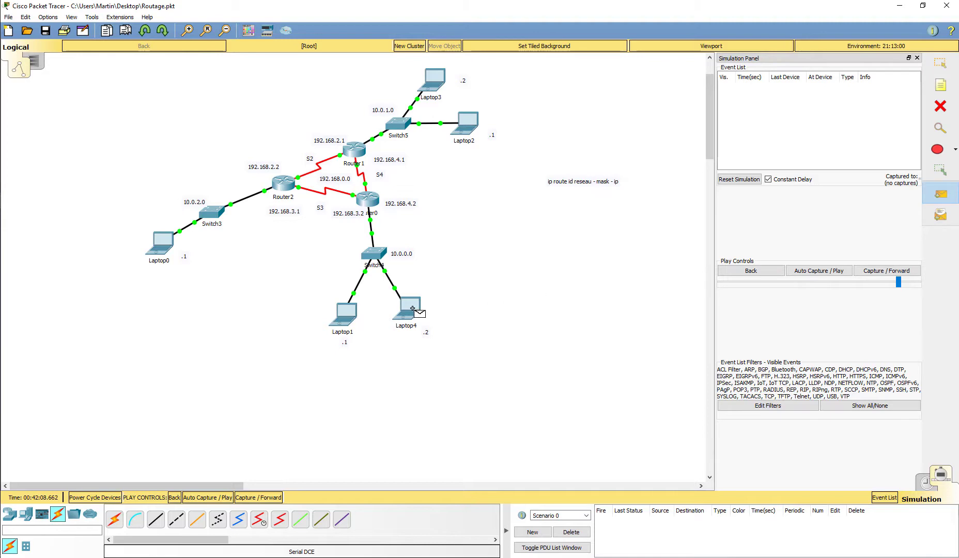
pyautogui.click(159, 242)
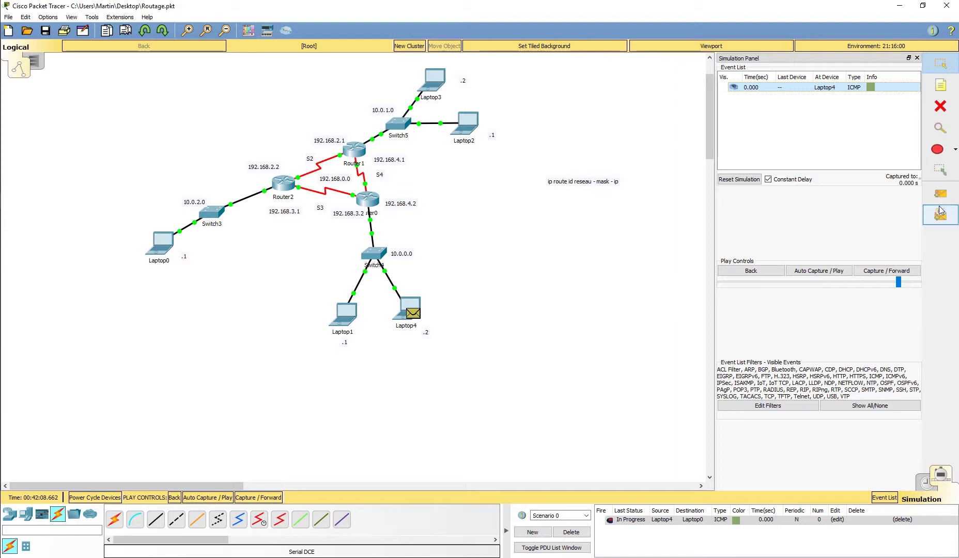
pyautogui.click(822, 273)
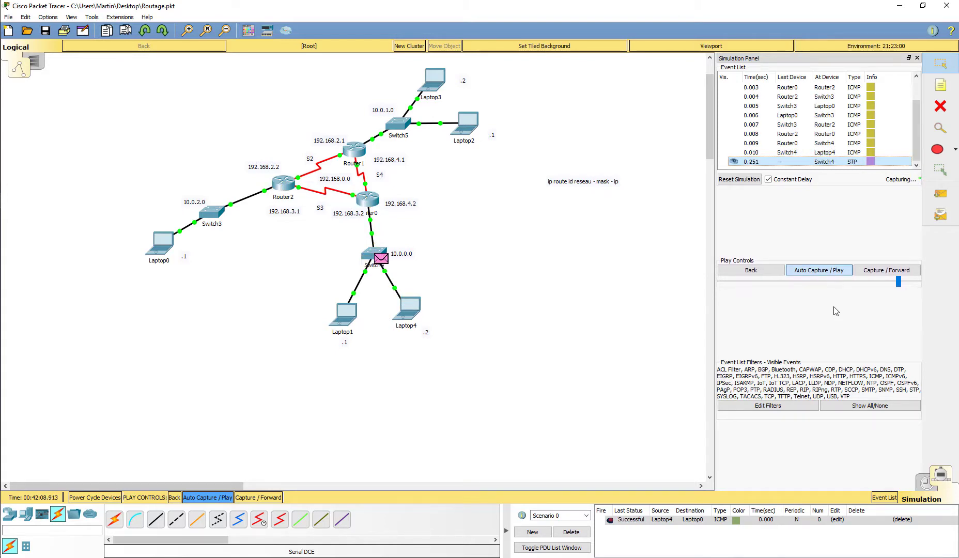
pyautogui.click(924, 485)
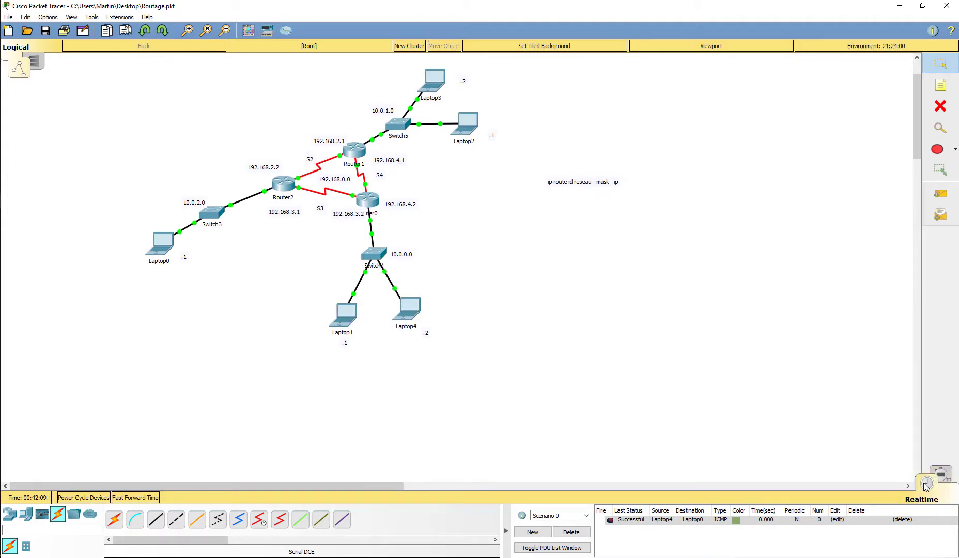
pyautogui.click(568, 535)
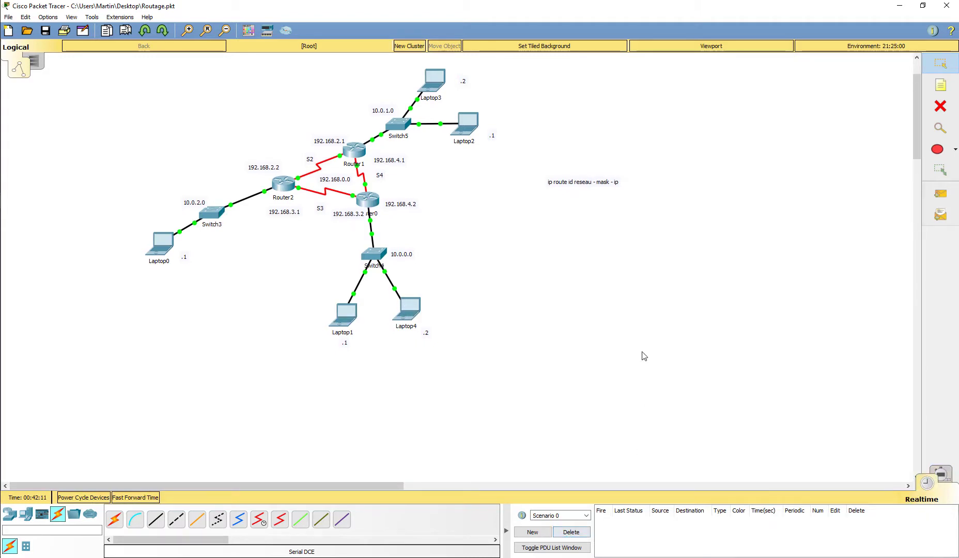
# Try to add a static route on Router2 to network 10.0.1.0 with mask 255.255.255.0 via 192.168.2.1
pyautogui.click(286, 191)
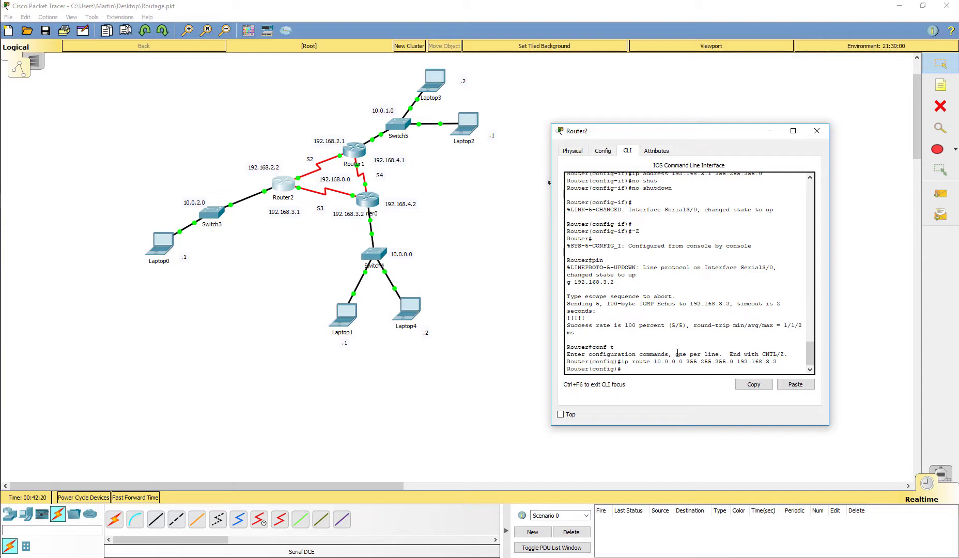
pyautogui.press('Return')
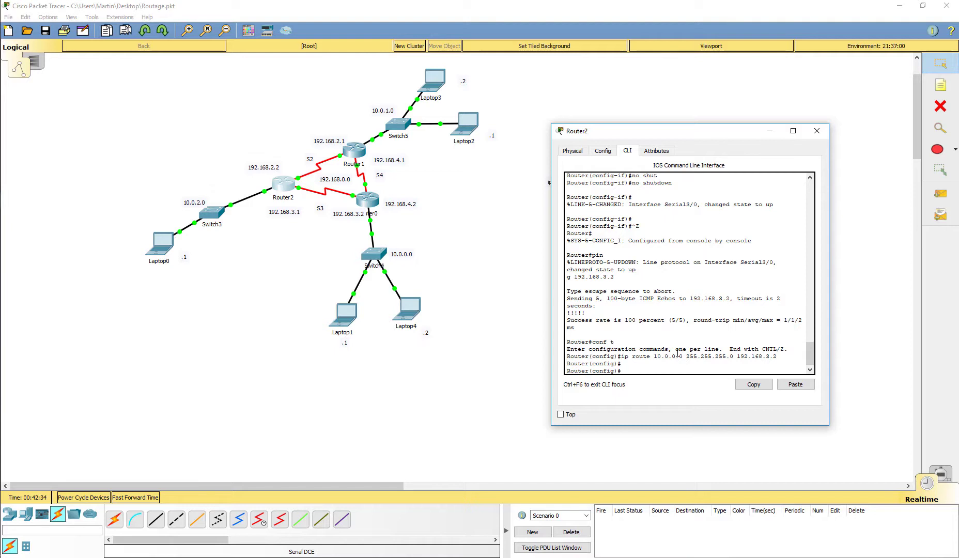
pyautogui.write('ip rout')
pyautogui.write('e 10.0.1.0 0 255.255.255.0 192.1')
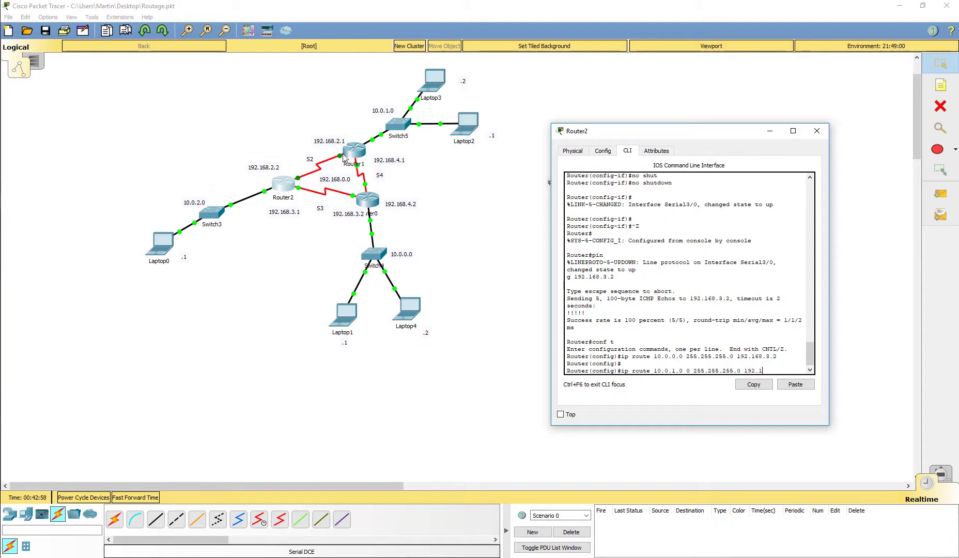
pyautogui.write('68.2.1')
pyautogui.press('Return')
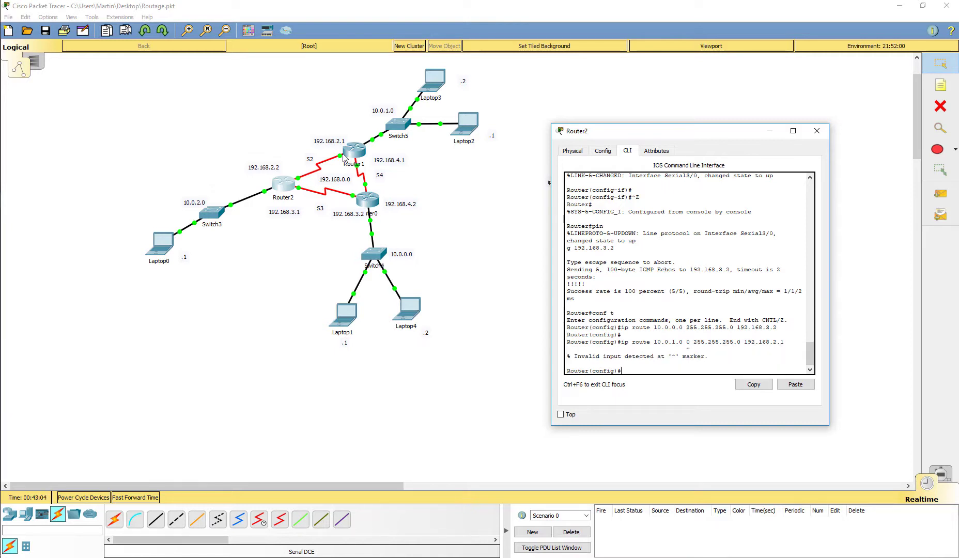
# Remove the stray 0 before the mask in Router2's last route command and run it as ip route 10.0.1.0 255.255.255.0 192.168.2.1
pyautogui.press('Up')
pyautogui.press('Left')
pyautogui.press('Left')
pyautogui.press('Left')
pyautogui.press('Left')
pyautogui.press('Left')
pyautogui.press('Left')
pyautogui.press('Left')
pyautogui.press('Left')
pyautogui.press('Left')
pyautogui.press('Left')
pyautogui.press('Left')
pyautogui.press('Left')
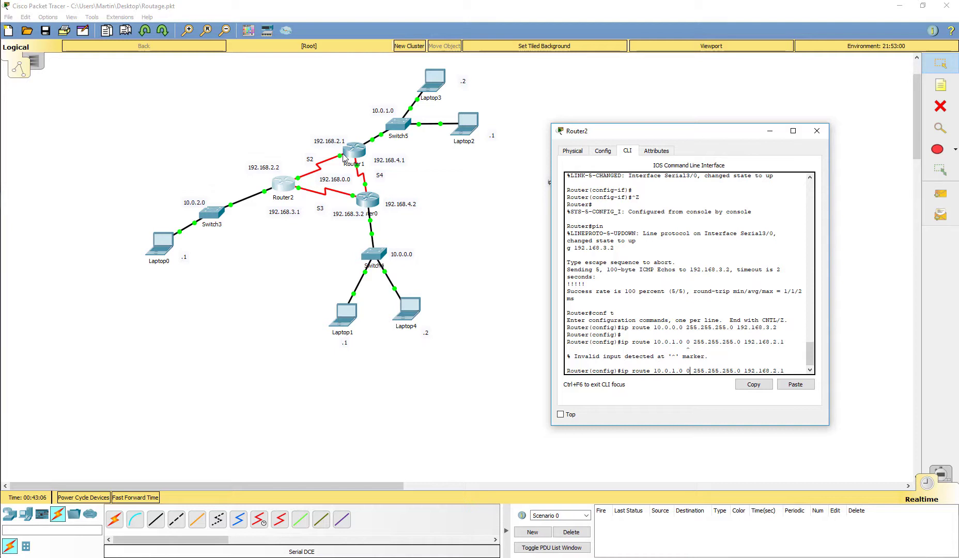
pyautogui.press('BackSpace')
pyautogui.press('BackSpace')
pyautogui.press('BackSpace')
pyautogui.press('BackSpace')
pyautogui.write('0')
pyautogui.press('Return')
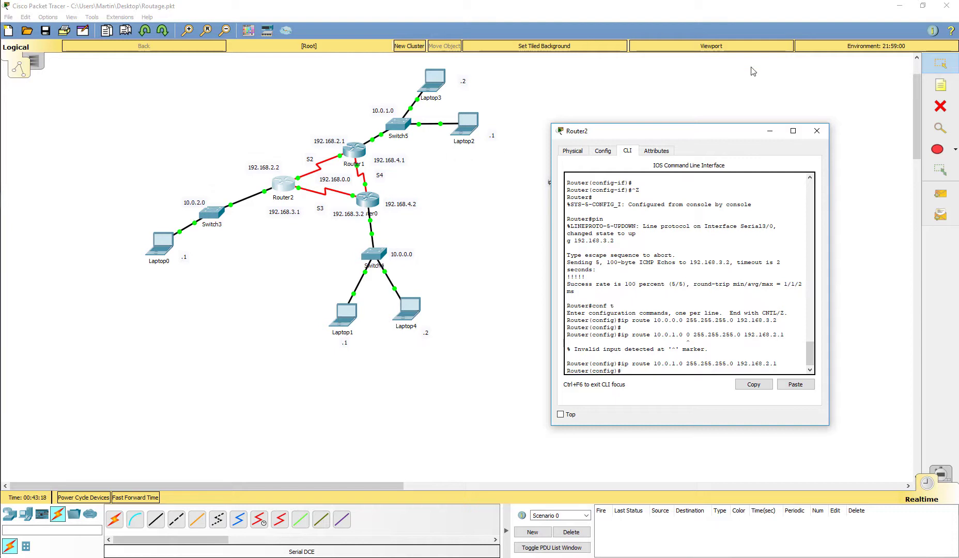
# Close Router2's window, open Router1's command-line interface and exit interface configuration to global configuration mode
pyautogui.click(817, 131)
pyautogui.click(360, 155)
pyautogui.press('Return')
pyautogui.press('Return')
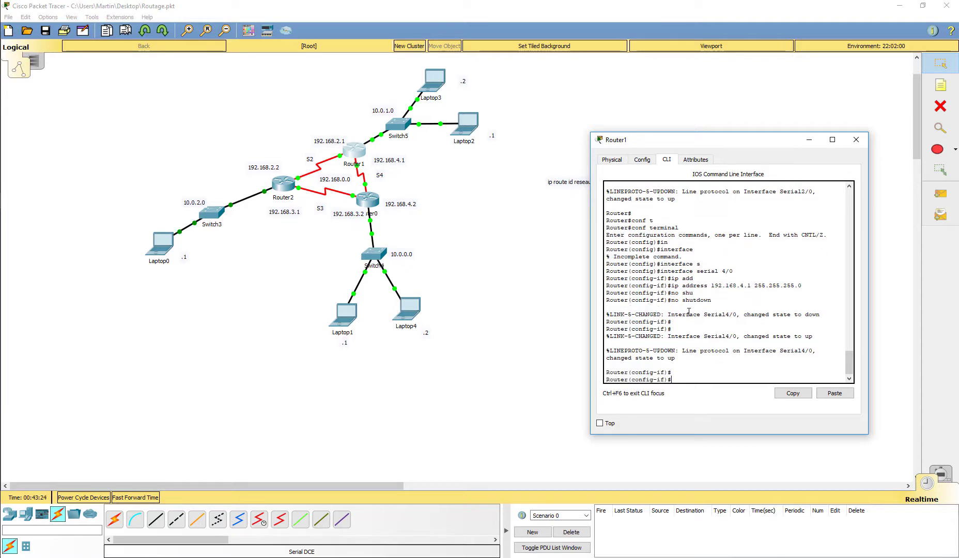
pyautogui.write('exit')
pyautogui.press('Return')
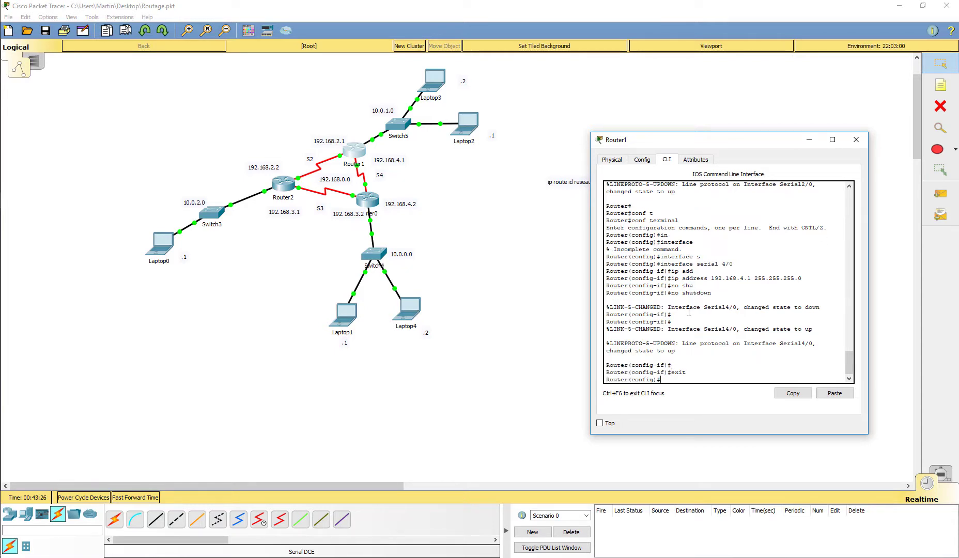
# Try to add a static route on Router1 to network 10.0.2.0 with mask 255.255.255.0 via 192.168.2.1
pyautogui.write('ip route 10.0.2.0')
pyautogui.write('255.255.255.0 192.168.2.1')
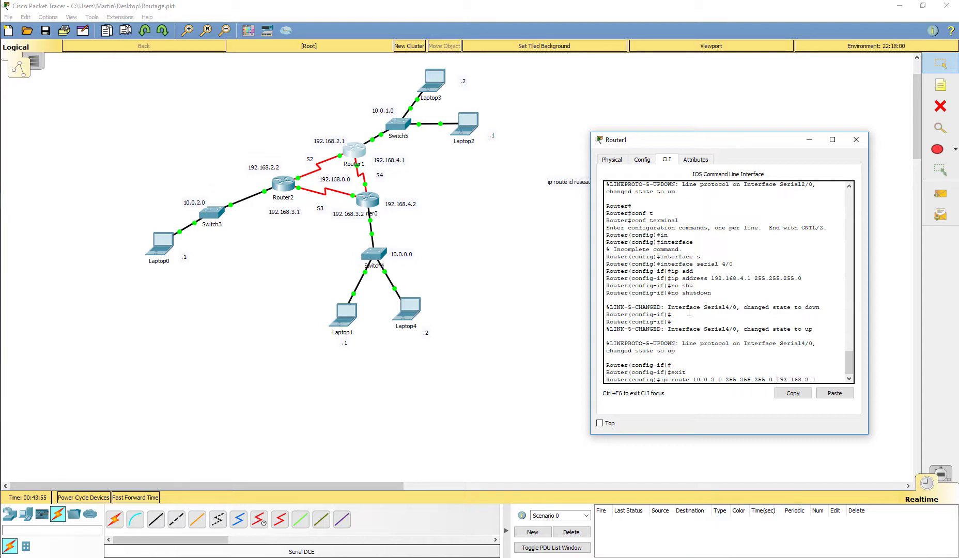
pyautogui.press('Return')
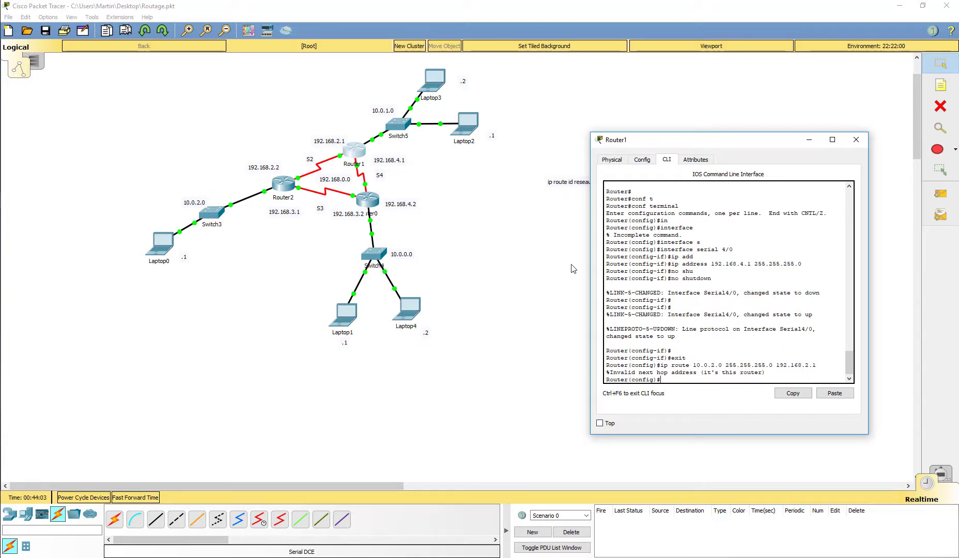
# Rerun Router1's route command for 10.0.2.0 255.255.255.0 with next hop 192.168.2.2
pyautogui.press('Up')
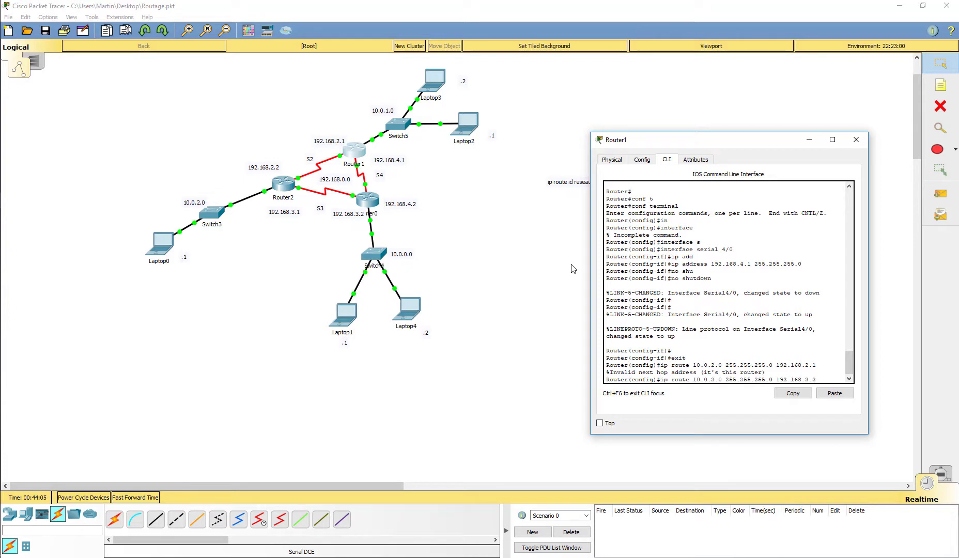
pyautogui.press('Return')
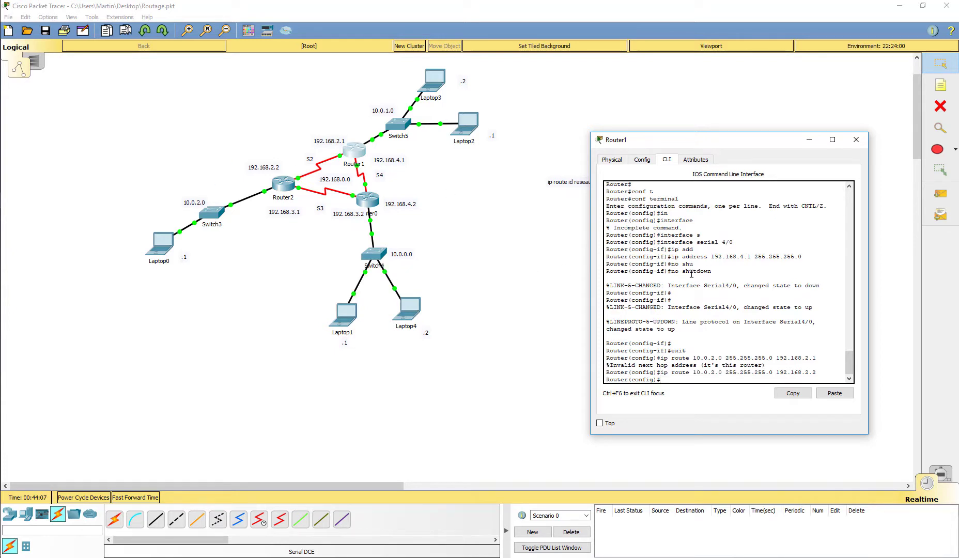
# Send a simple PDU from Laptop3 to Laptop0 and another from Laptop0 back to Laptop3
pyautogui.click(946, 196)
pyautogui.click(433, 87)
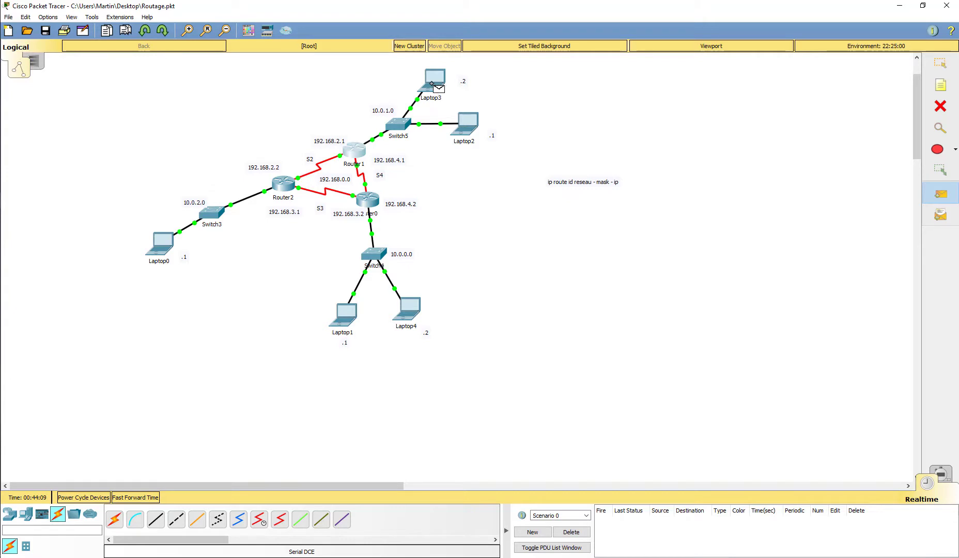
pyautogui.click(159, 248)
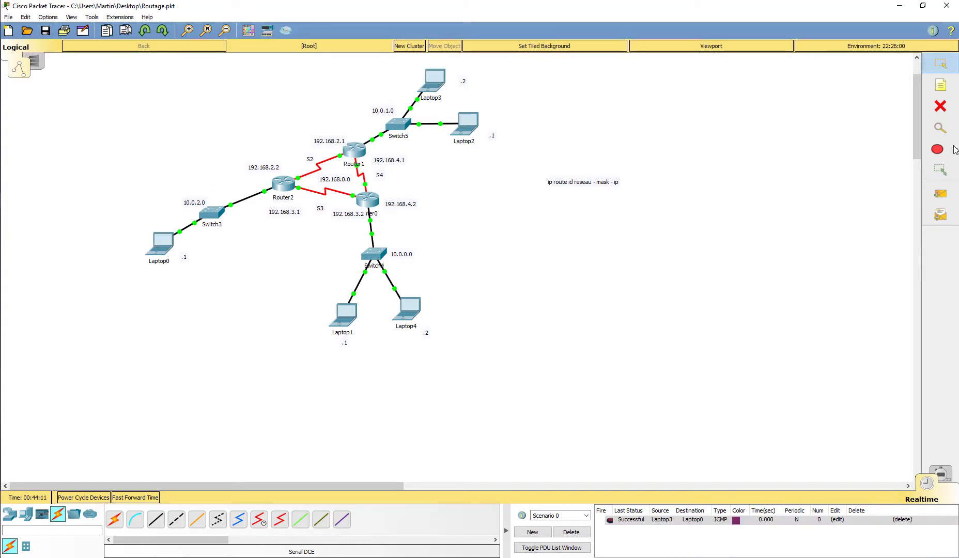
pyautogui.click(940, 194)
pyautogui.click(161, 247)
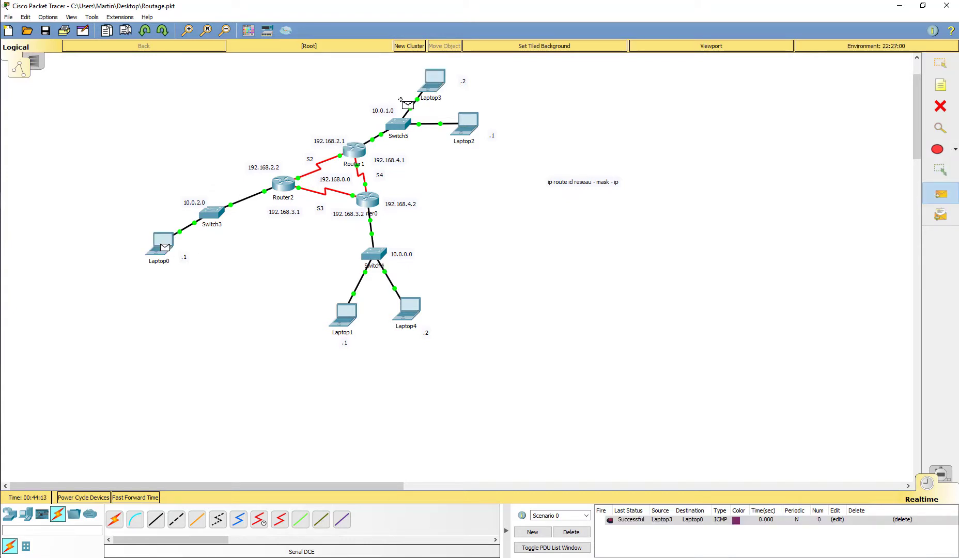
pyautogui.click(435, 88)
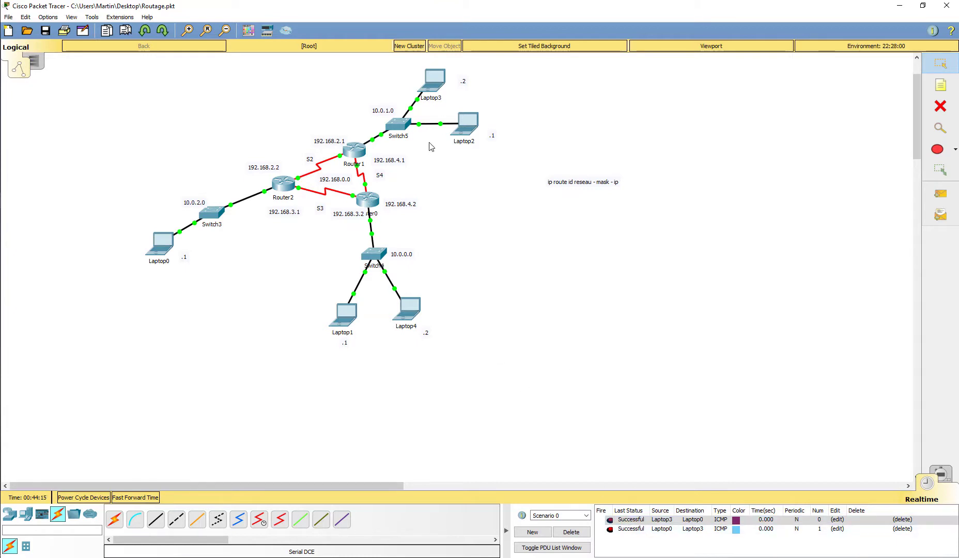
# Test reachability with a simple PDU from Laptop3 to Laptop4
pyautogui.click(941, 194)
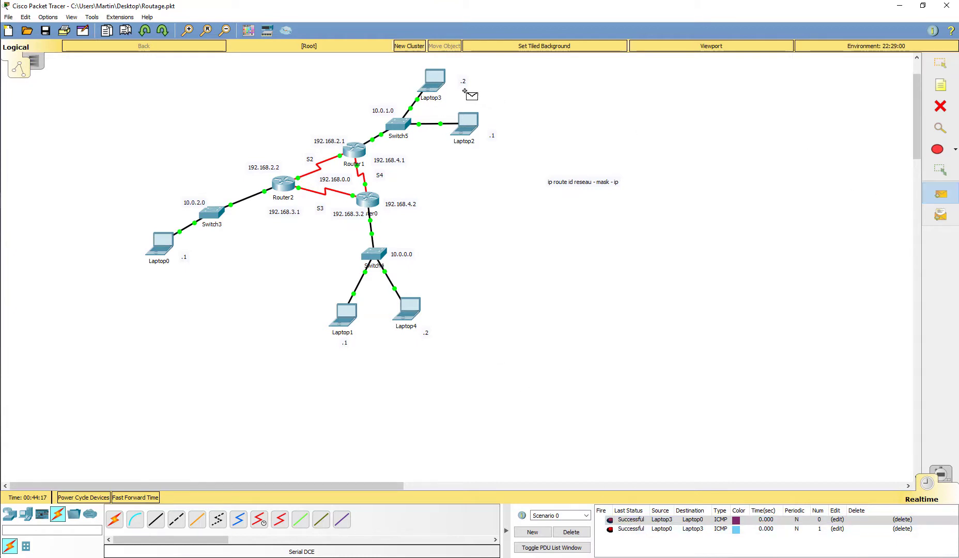
pyautogui.click(436, 83)
pyautogui.click(408, 326)
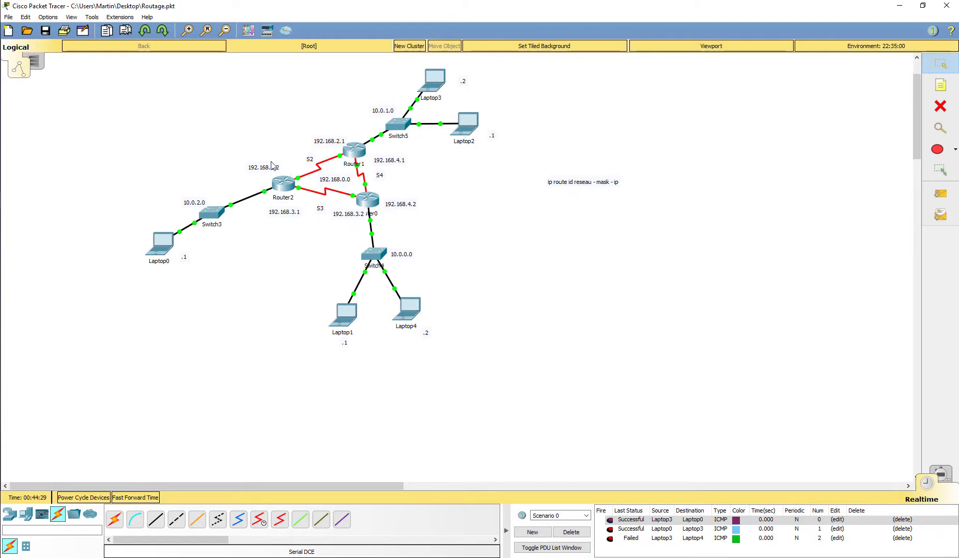
# In simulation mode, replace the scenario with simple PDUs from Laptop3 to Laptop0 and from Laptop0 to Laptop3
pyautogui.click(942, 473)
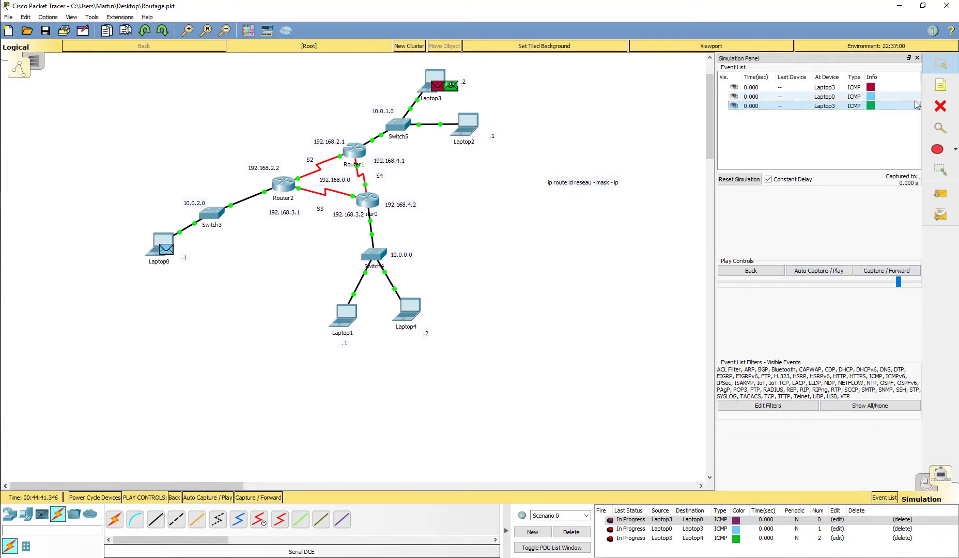
pyautogui.click(571, 532)
pyautogui.click(940, 194)
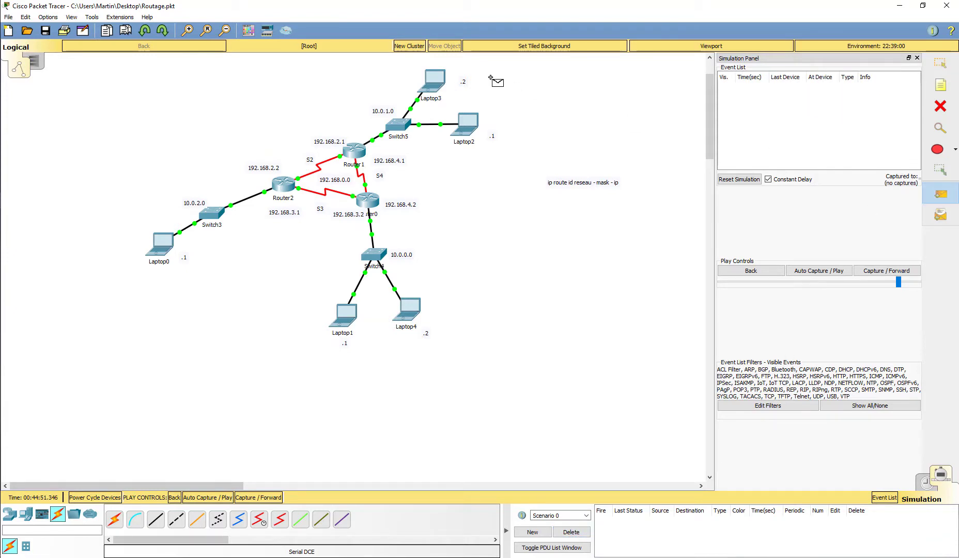
pyautogui.click(436, 78)
pyautogui.click(171, 236)
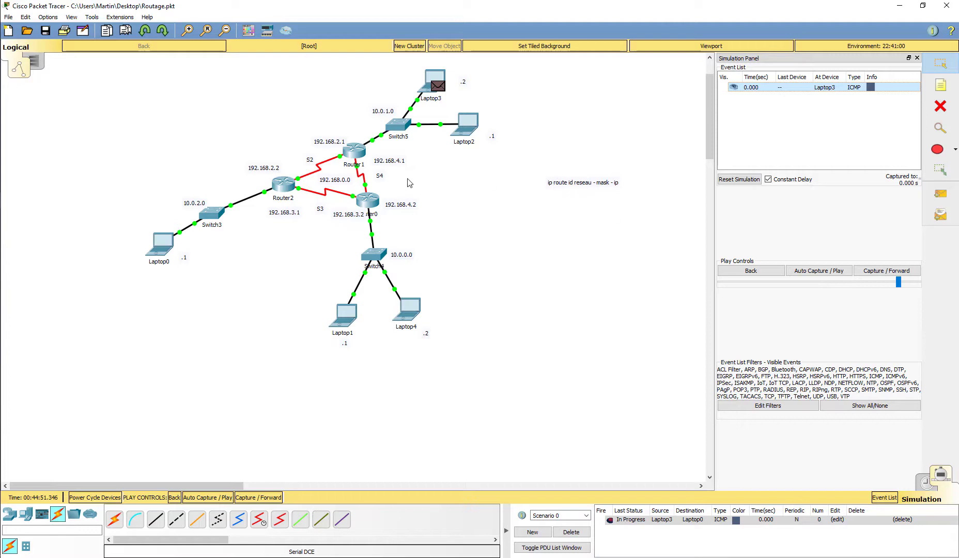
pyautogui.click(944, 190)
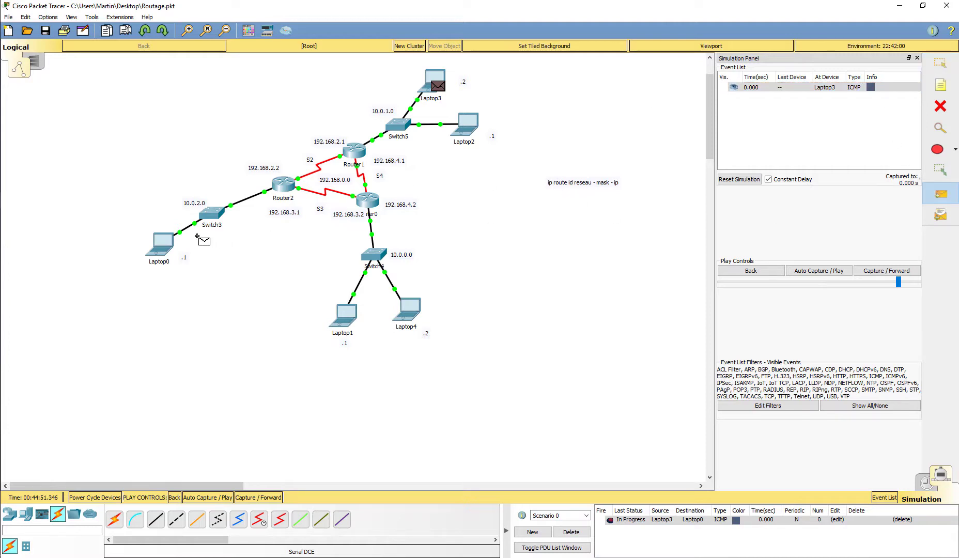
pyautogui.click(163, 243)
pyautogui.click(434, 81)
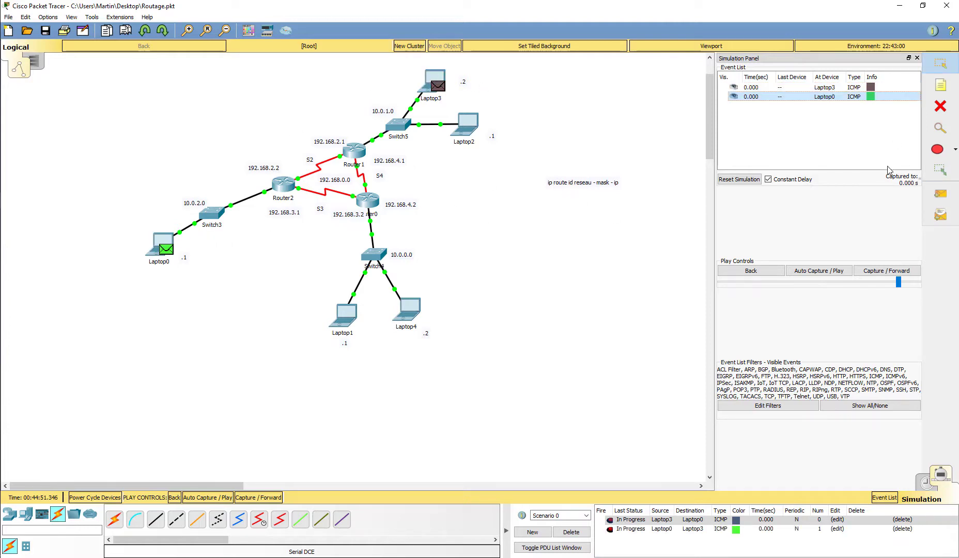
# Auto-play the simulated PDUs at maximum speed, then lower the playback speed
pyautogui.moveTo(898, 282); pyautogui.dragTo(914, 282)
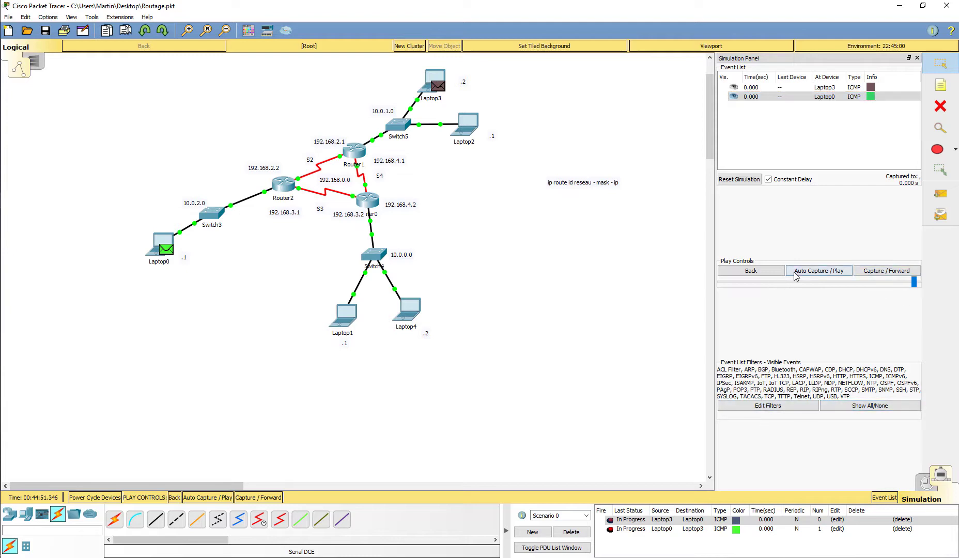
pyautogui.click(816, 270)
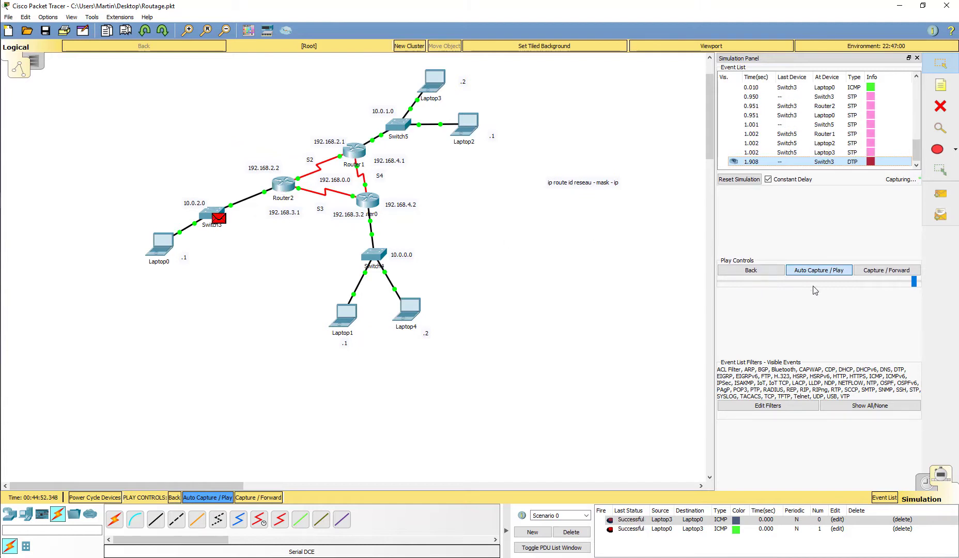
pyautogui.click(883, 283)
pyautogui.click(884, 284)
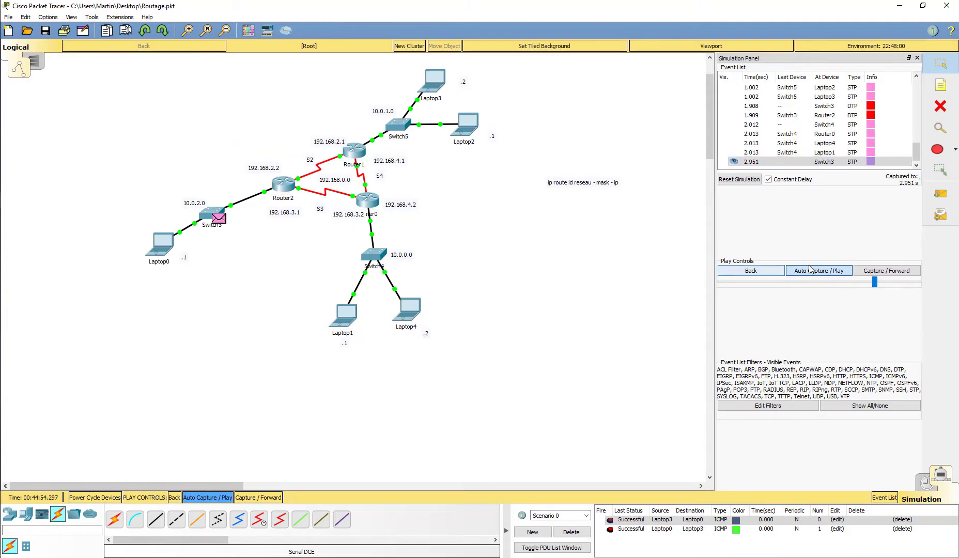
# Replay the simulation from its start, then return to realtime mode and delete the scenario
pyautogui.click(738, 180)
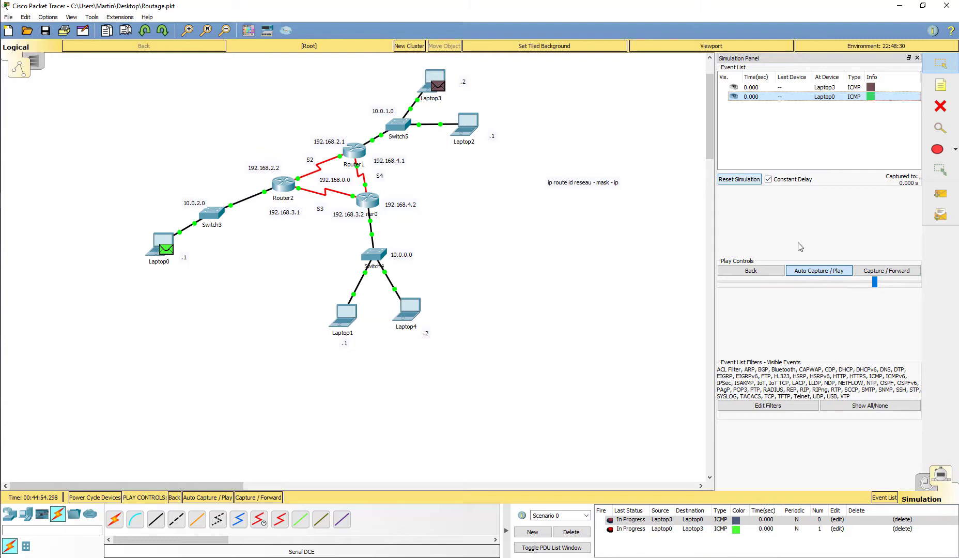
pyautogui.click(826, 271)
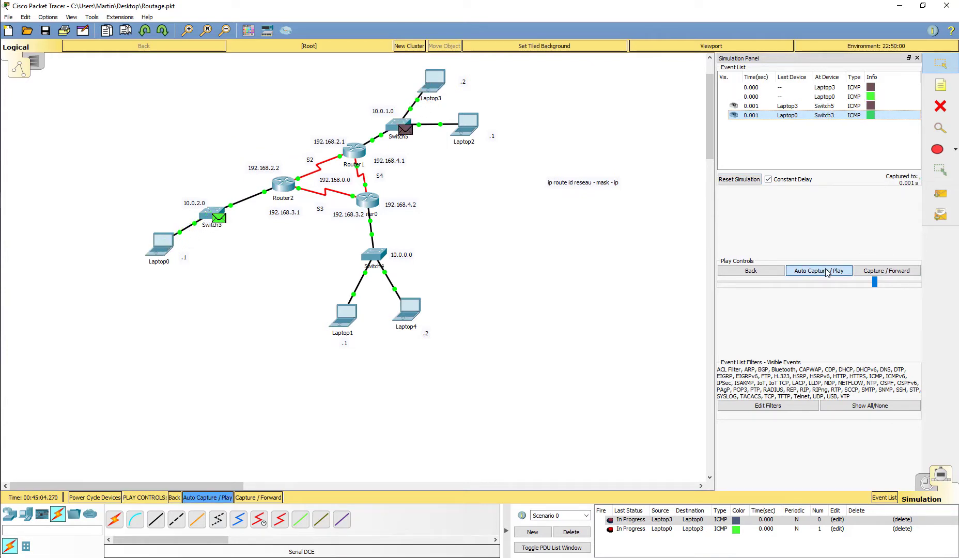
pyautogui.click(892, 283)
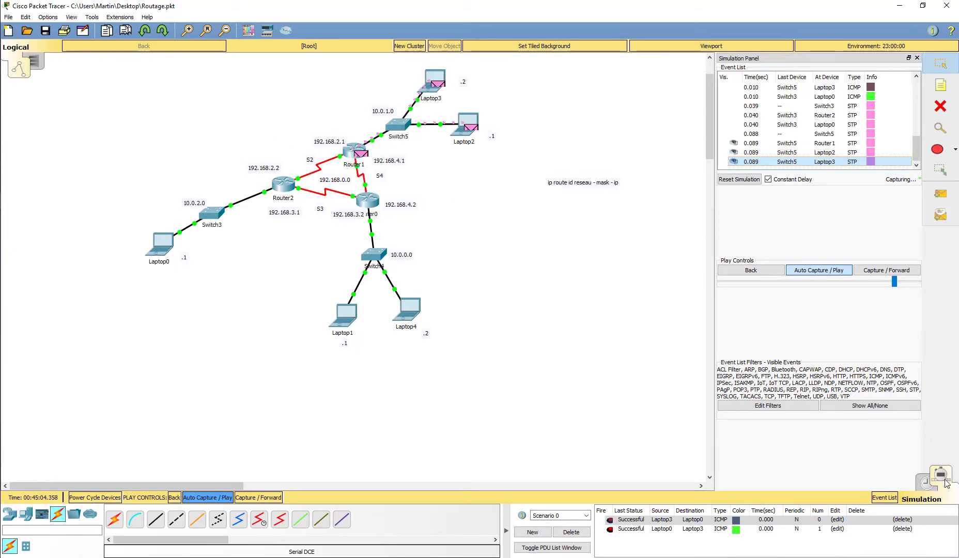
pyautogui.click(926, 485)
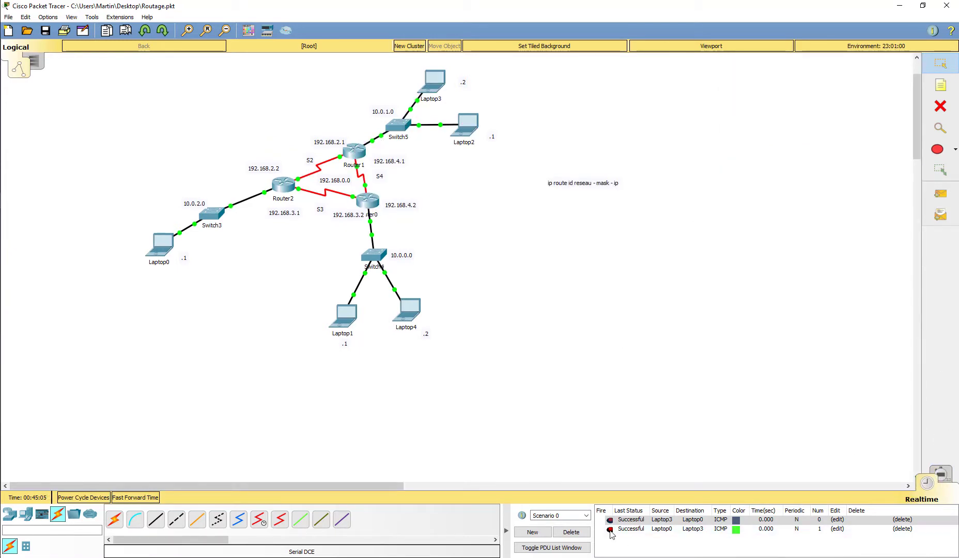
pyautogui.click(571, 531)
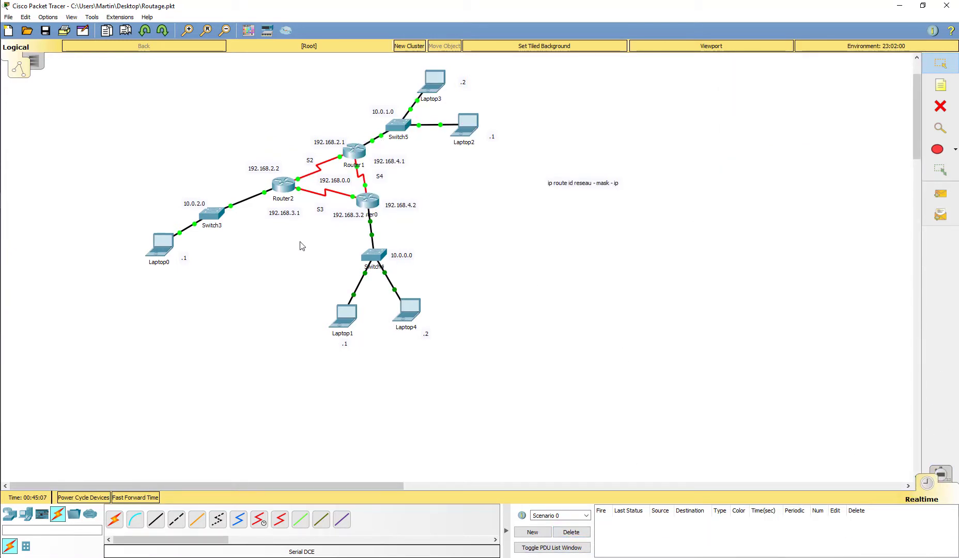
# Add a static route on Router1 to network 10.0.0.0 with mask 255.255.255.0 via 192.168.2.2
pyautogui.moveTo(285, 192)
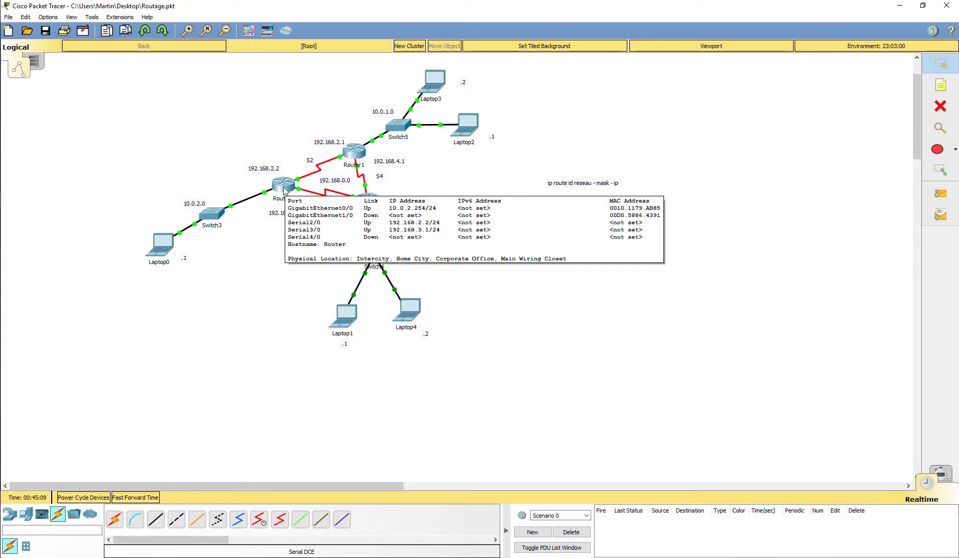
pyautogui.moveTo(378, 203)
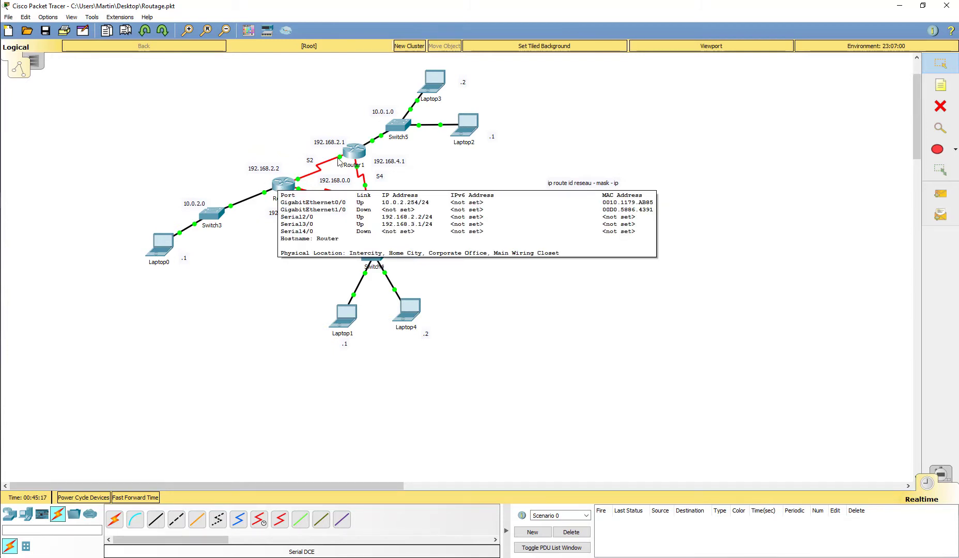
pyautogui.moveTo(353, 151)
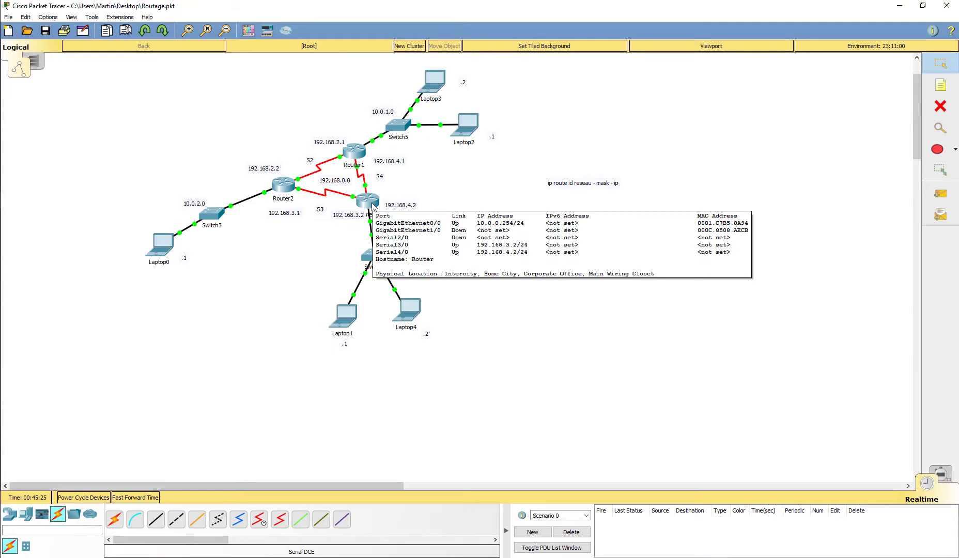
pyautogui.click(356, 150)
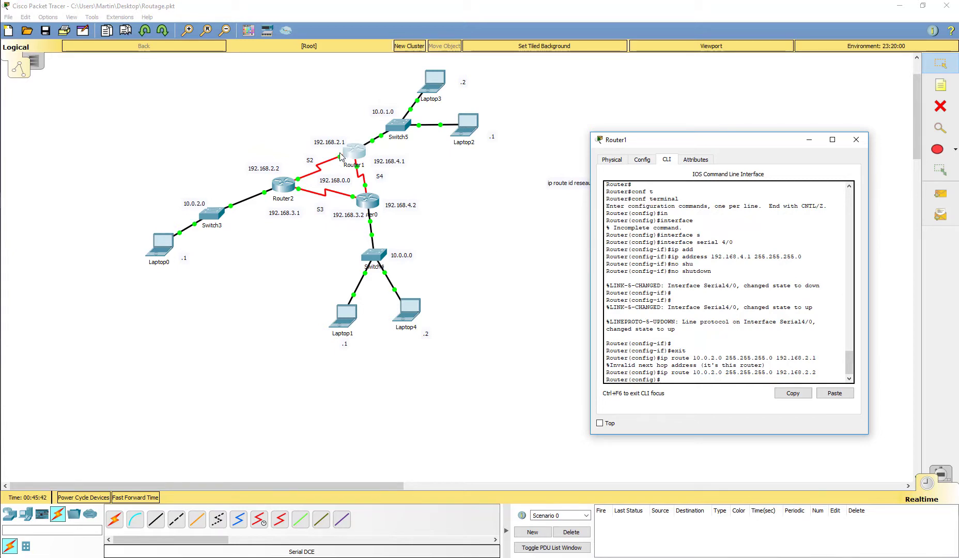
pyautogui.press('Up')
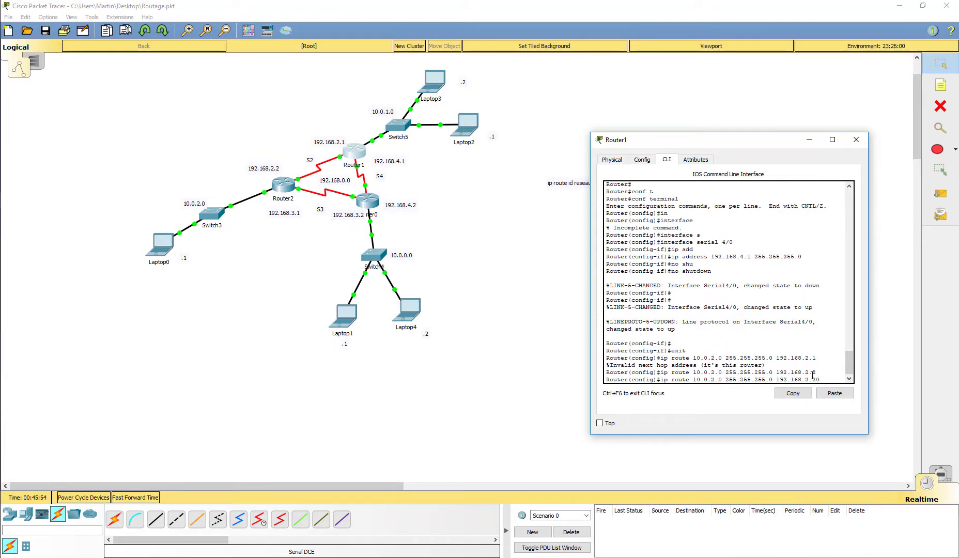
pyautogui.press('BackSpace')
pyautogui.write('0')
pyautogui.press('Return')
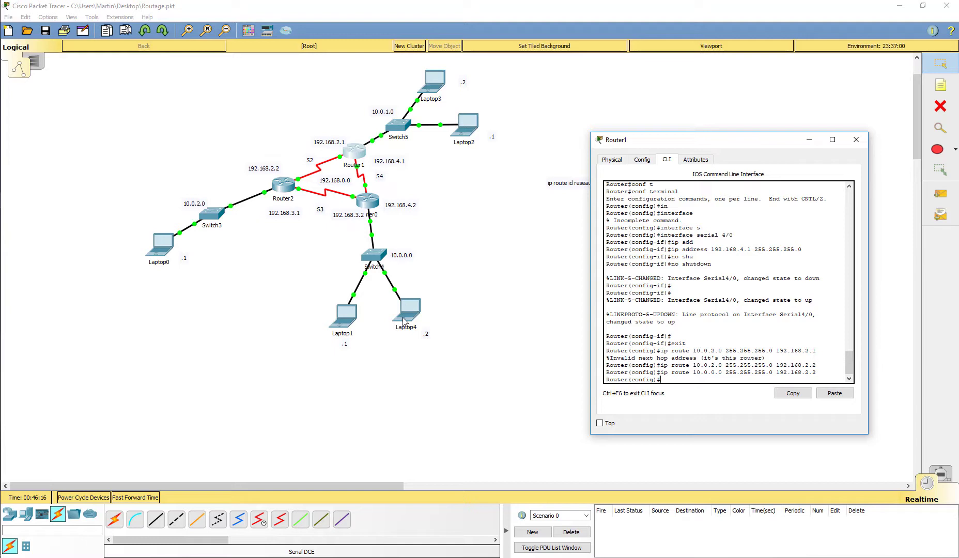
# Add a static route on Router0 to network 10.0.1.0 with mask 255.255.255.0 via 192.168.3.1
pyautogui.click(369, 204)
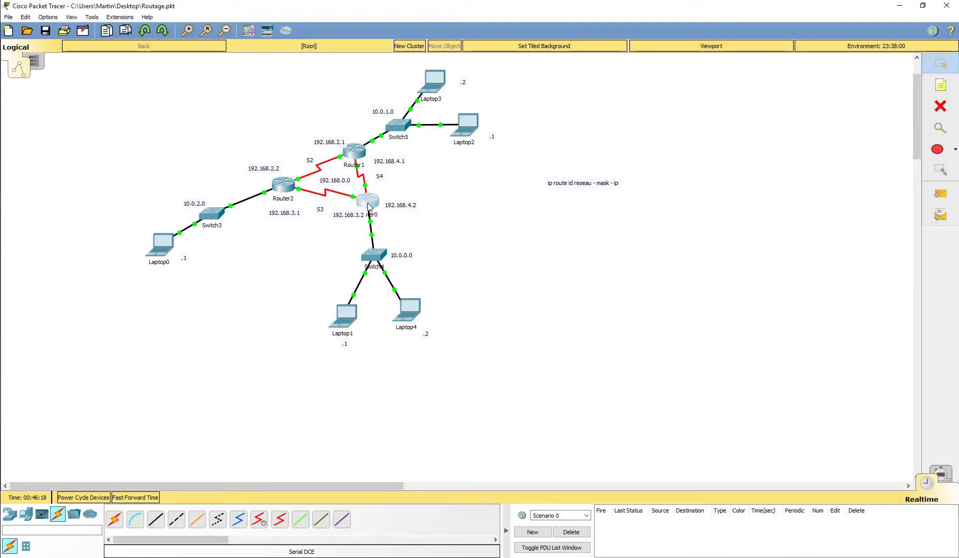
pyautogui.press('Up')
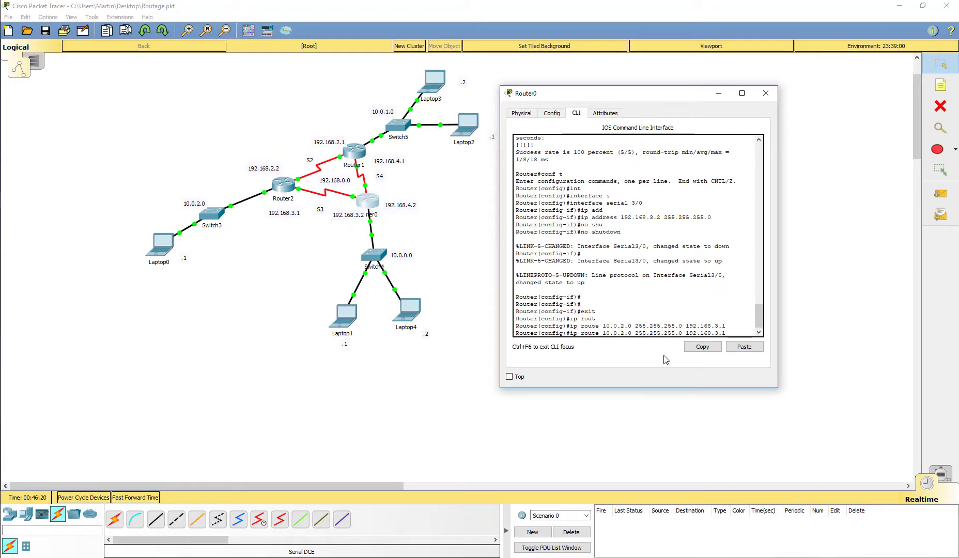
pyautogui.press('Left')
pyautogui.press('Left')
pyautogui.press('Left')
pyautogui.press('Left')
pyautogui.press('Left')
pyautogui.press('Left')
pyautogui.press('Left')
pyautogui.press('Left')
pyautogui.press('Left')
pyautogui.press('Left')
pyautogui.press('Left')
pyautogui.press('Left')
pyautogui.press('Left')
pyautogui.press('Left')
pyautogui.press('Left')
pyautogui.press('Left')
pyautogui.press('Left')
pyautogui.press('Left')
pyautogui.press('Left')
pyautogui.press('Left')
pyautogui.press('Left')
pyautogui.press('Left')
pyautogui.press('Left')
pyautogui.press('Left')
pyautogui.press('Left')
pyautogui.press('Left')
pyautogui.press('Left')
pyautogui.press('Left')
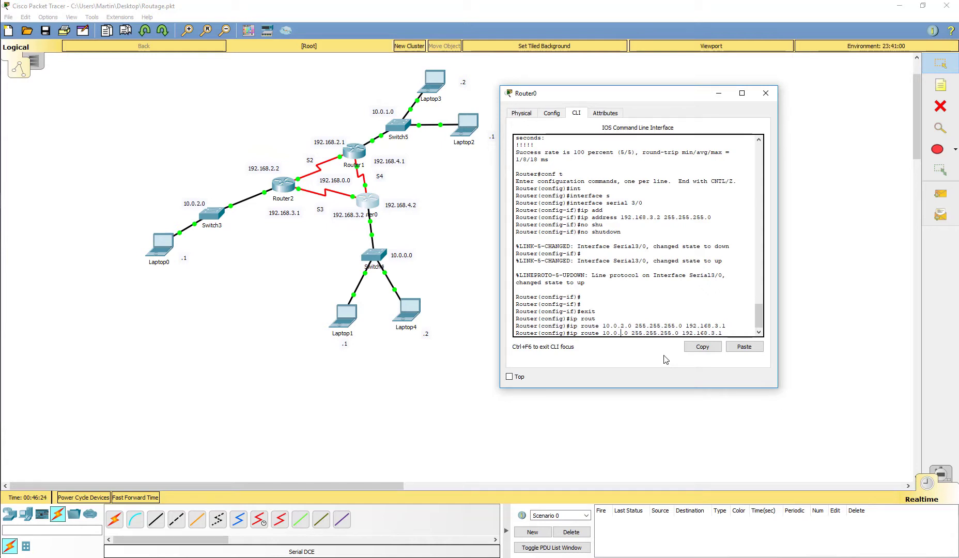
pyautogui.press('BackSpace')
pyautogui.write('1')
pyautogui.press('Return')
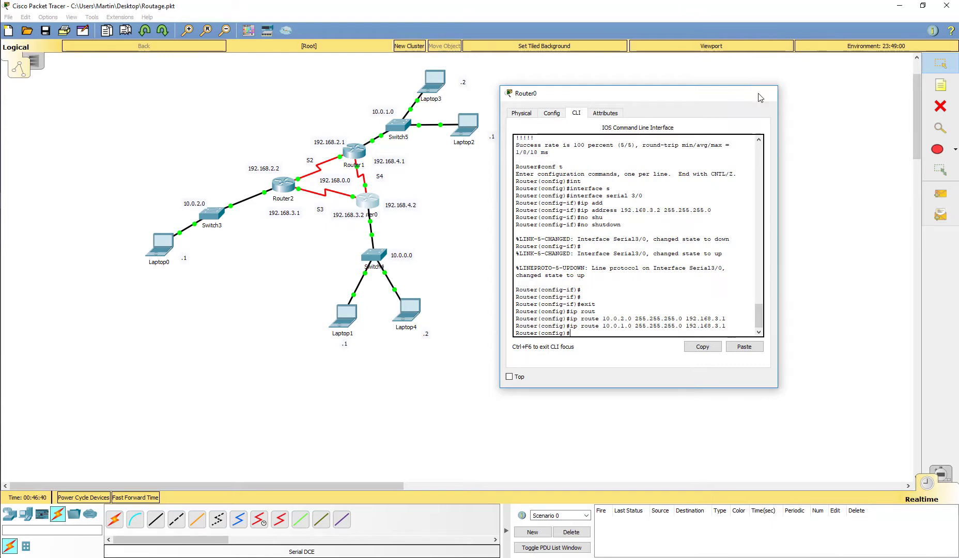
# Close the Router0 window, switch to simulation mode and add a simple PDU from Laptop4 to Laptop3
pyautogui.click(769, 94)
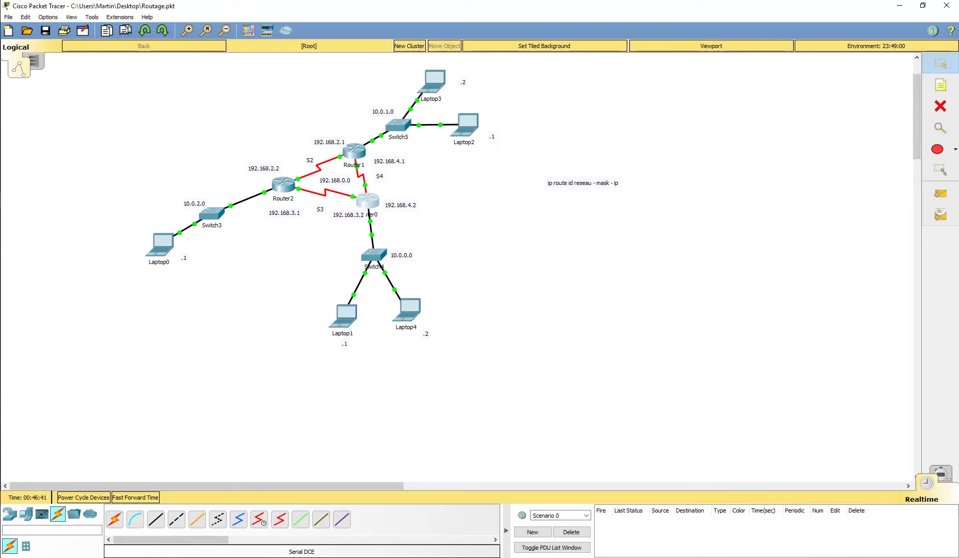
pyautogui.click(948, 474)
pyautogui.click(940, 194)
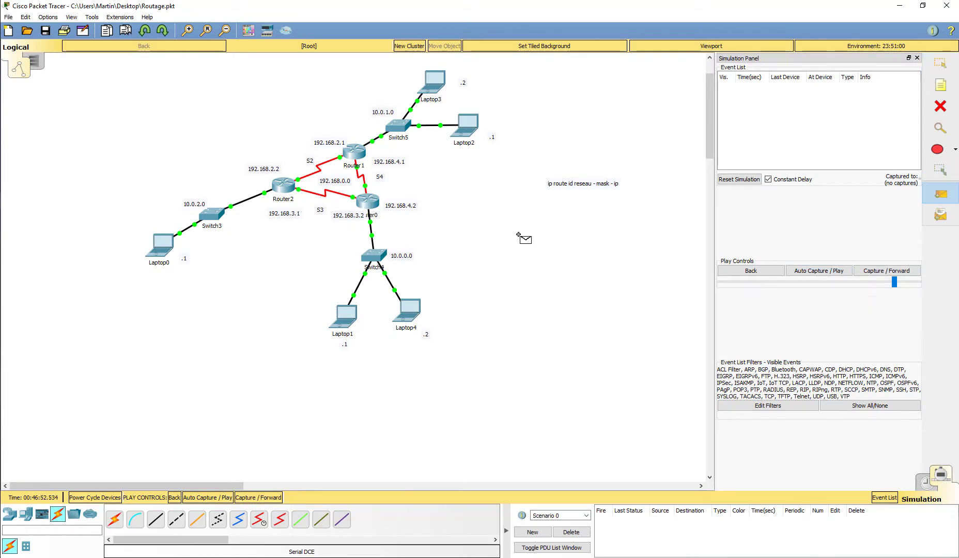
pyautogui.click(409, 310)
pyautogui.click(434, 80)
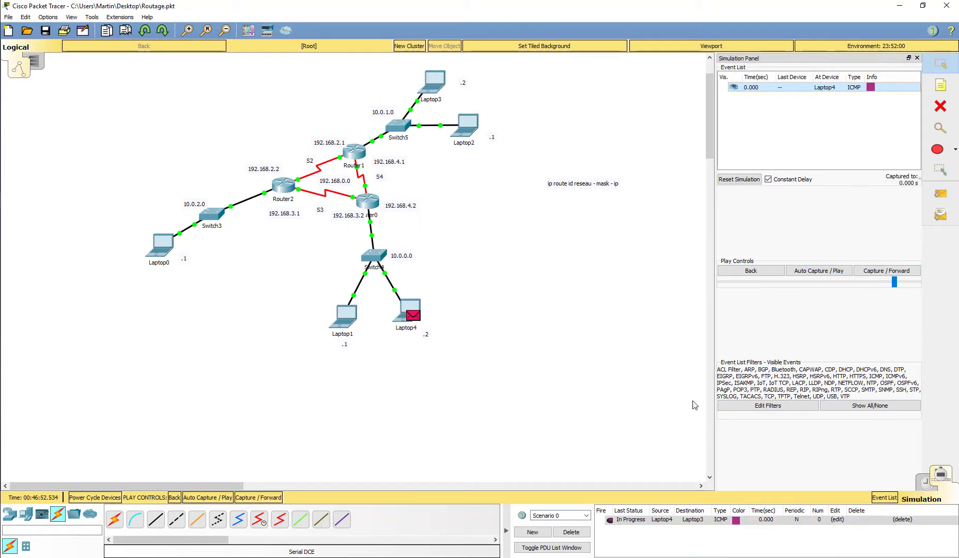
# Auto-play the simulation to follow the Laptop4-to-Laptop3 ping to its end, then reset the simulation
pyautogui.click(823, 271)
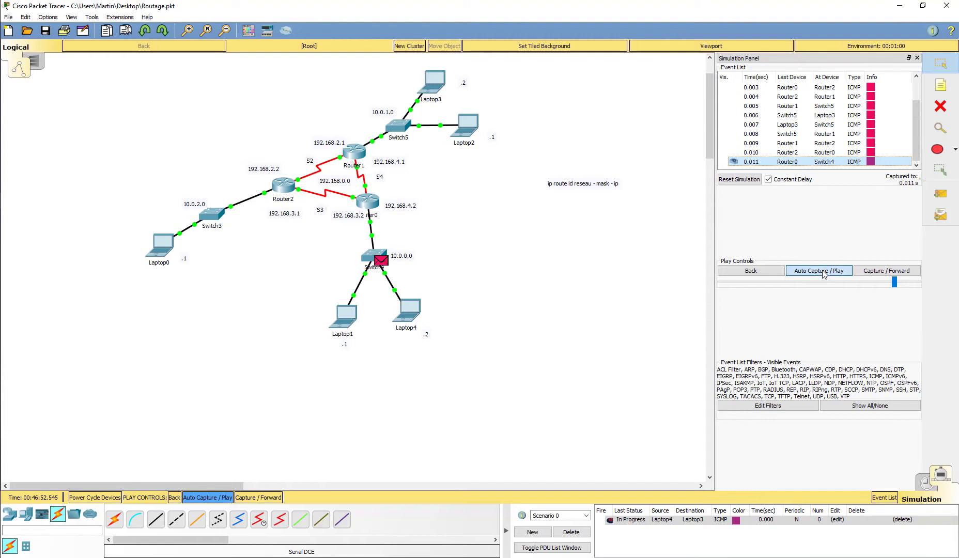
pyautogui.click(824, 274)
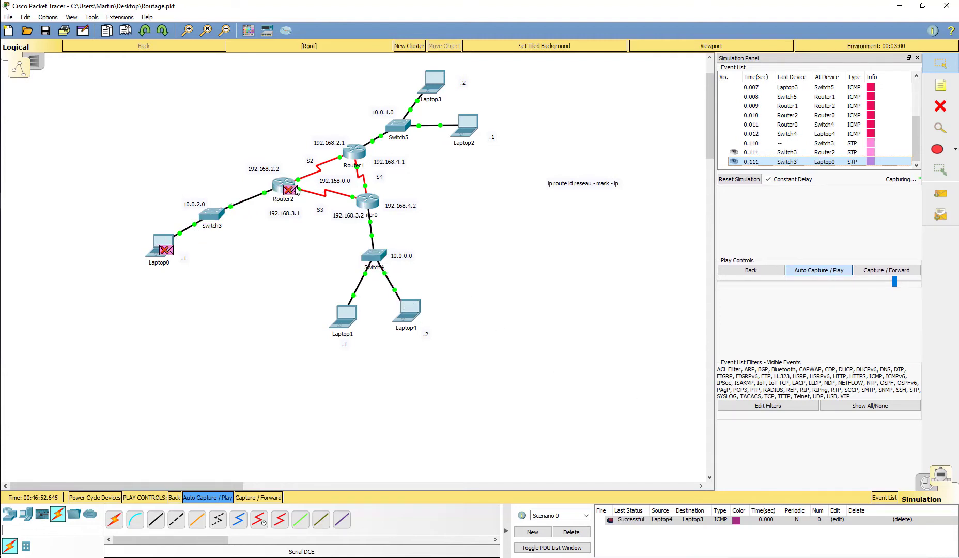
pyautogui.click(739, 180)
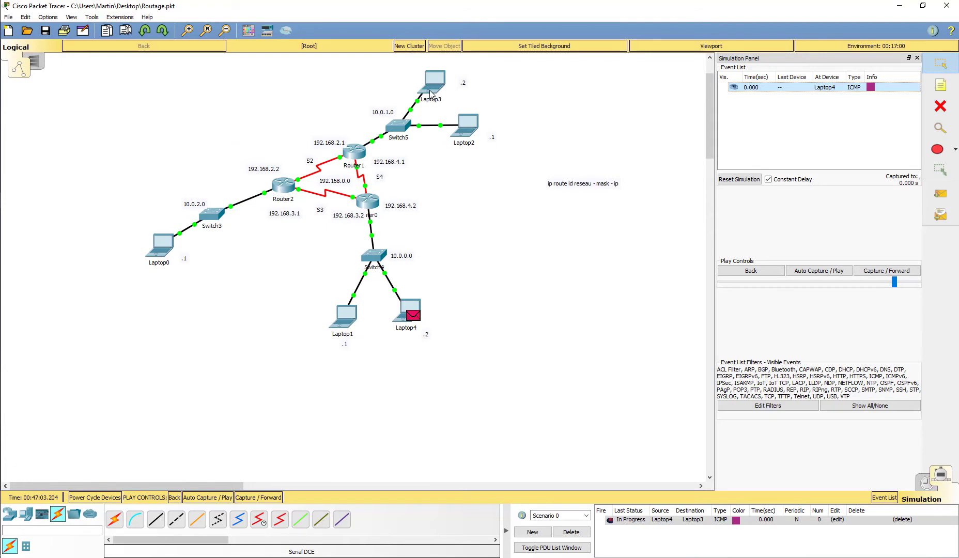
# Leave configuration mode on Router1, display its routing table with show ip route, and widen the router window to read it
pyautogui.moveTo(431, 93)
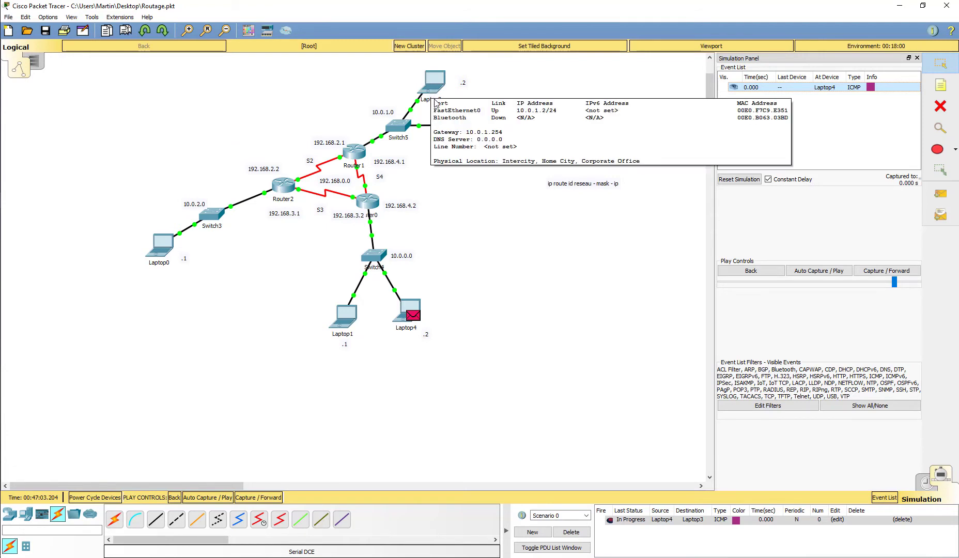
pyautogui.click(363, 152)
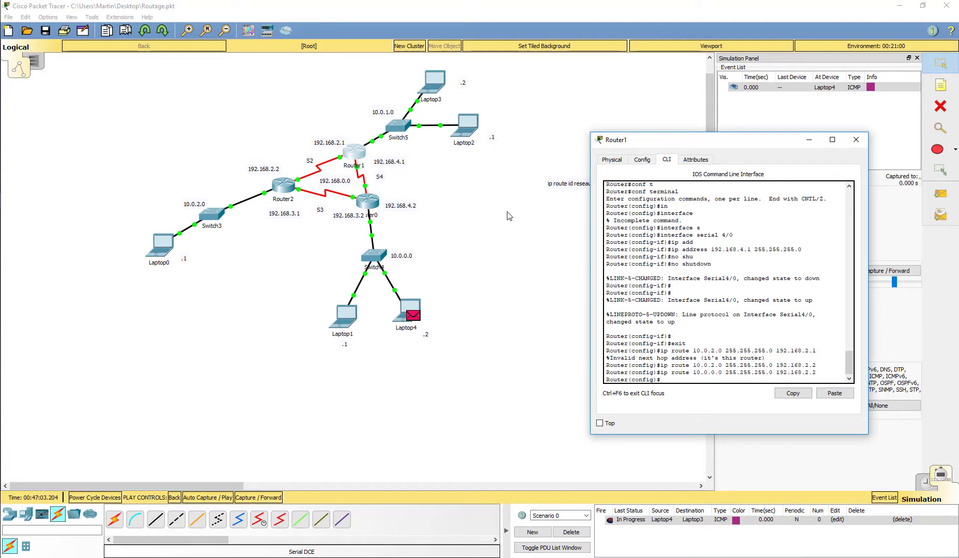
pyautogui.hotkey('ctrl', 'z')
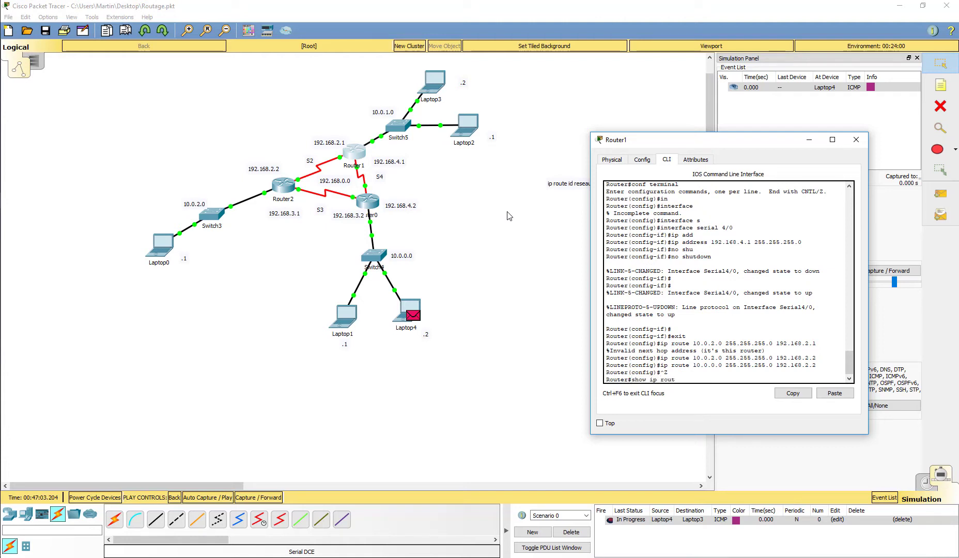
pyautogui.press('Return')
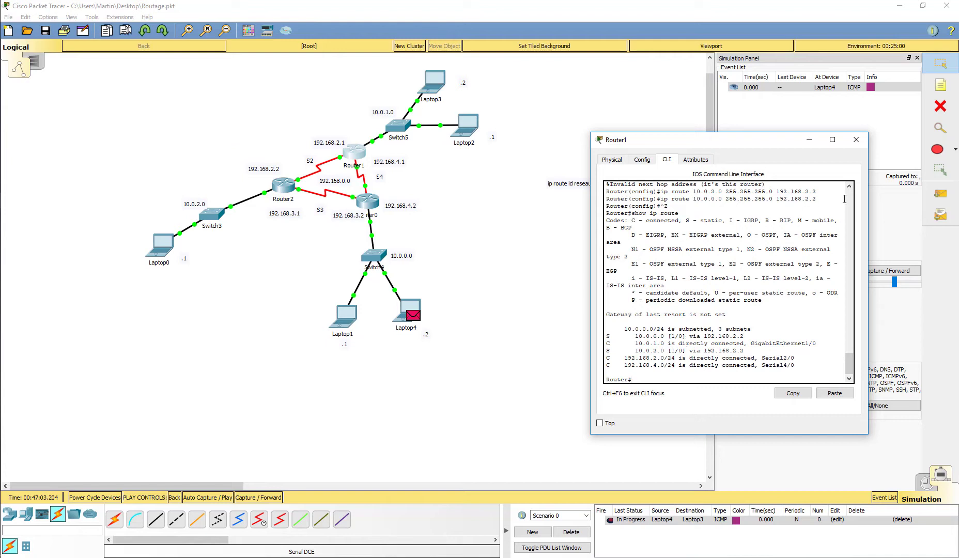
pyautogui.moveTo(868, 217); pyautogui.dragTo(924, 215)
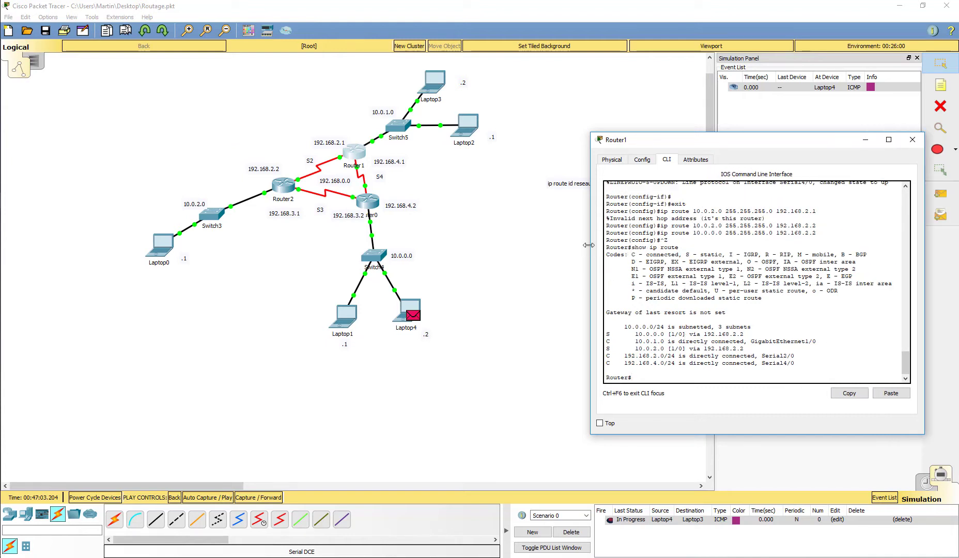
pyautogui.moveTo(592, 249); pyautogui.dragTo(413, 240)
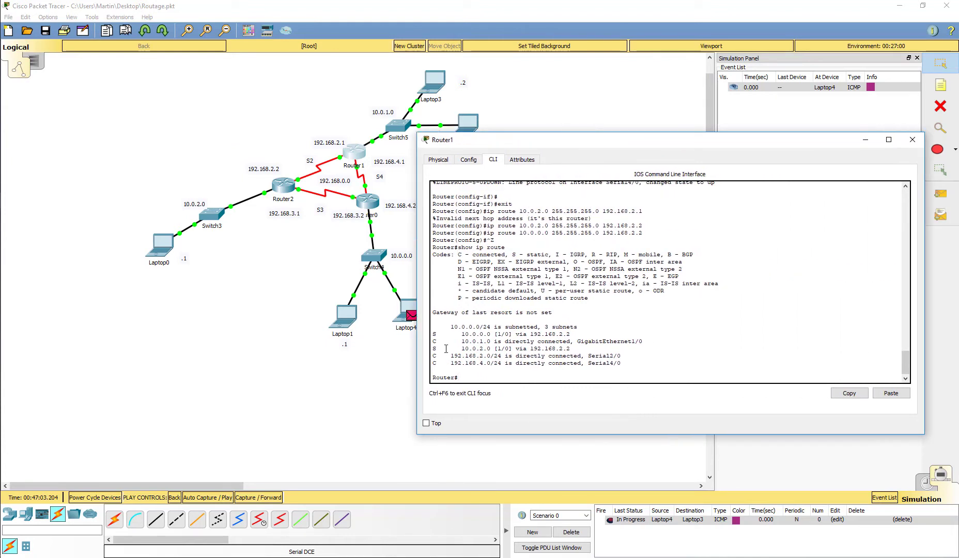